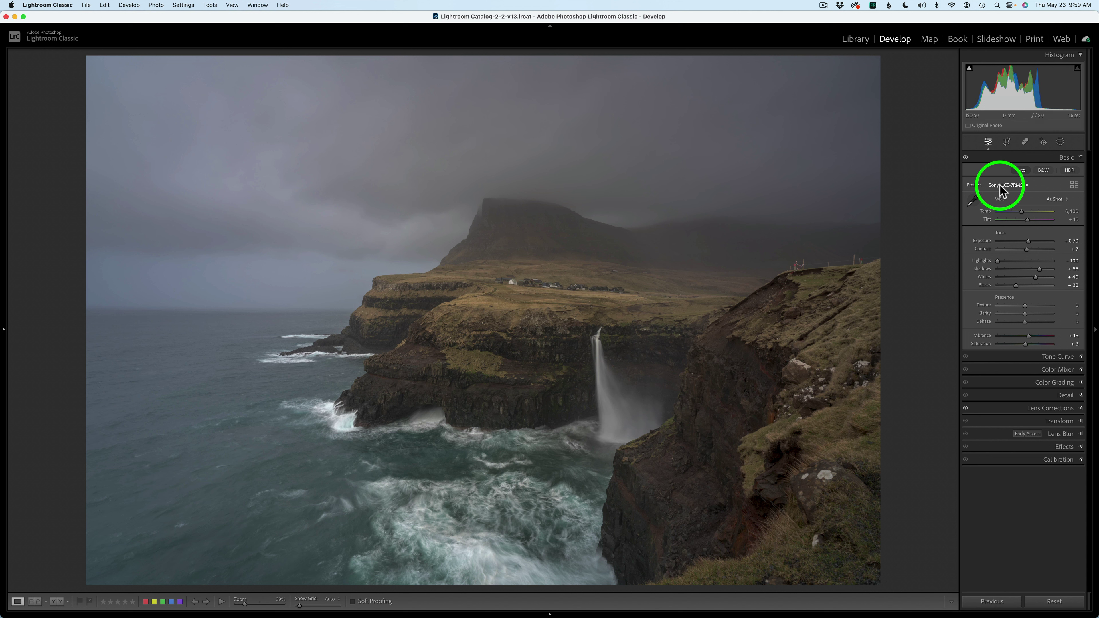
click(1030, 395)
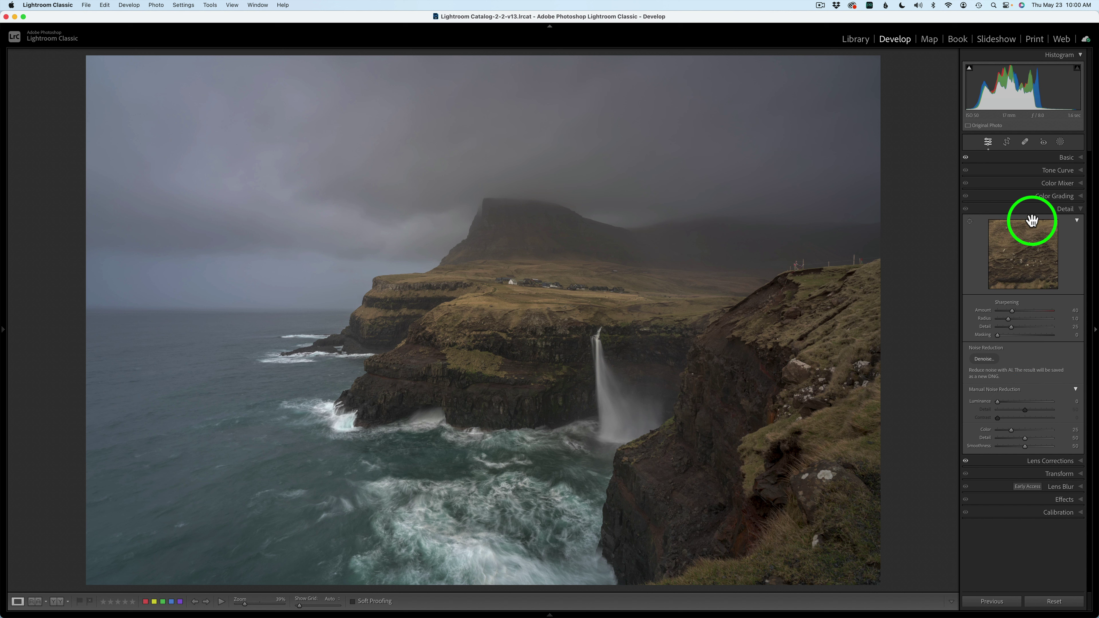
click(1031, 209)
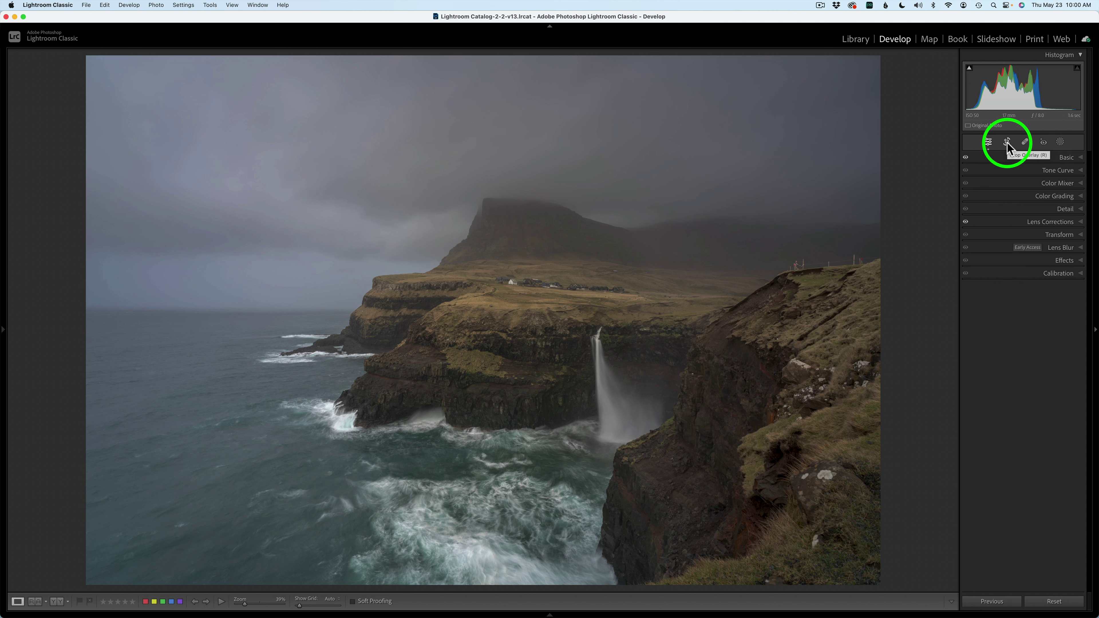
- Send the waterfall photo from Lightroom Classic to Adobe Photoshop 2024 for editing
right_click(666, 222)
mouse_move(711, 304)
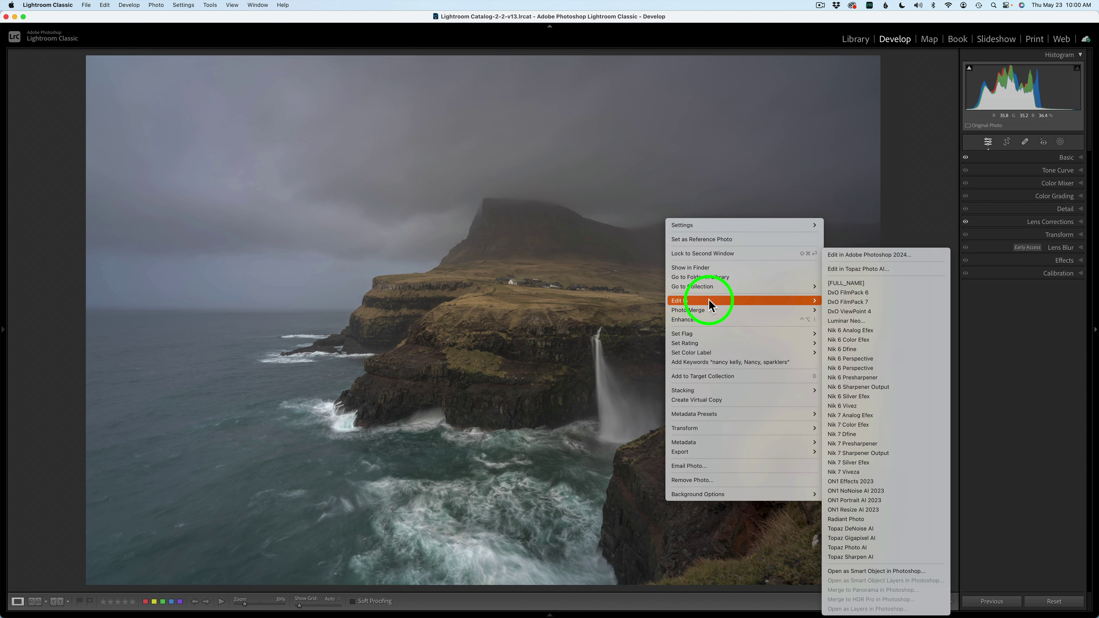
click(910, 215)
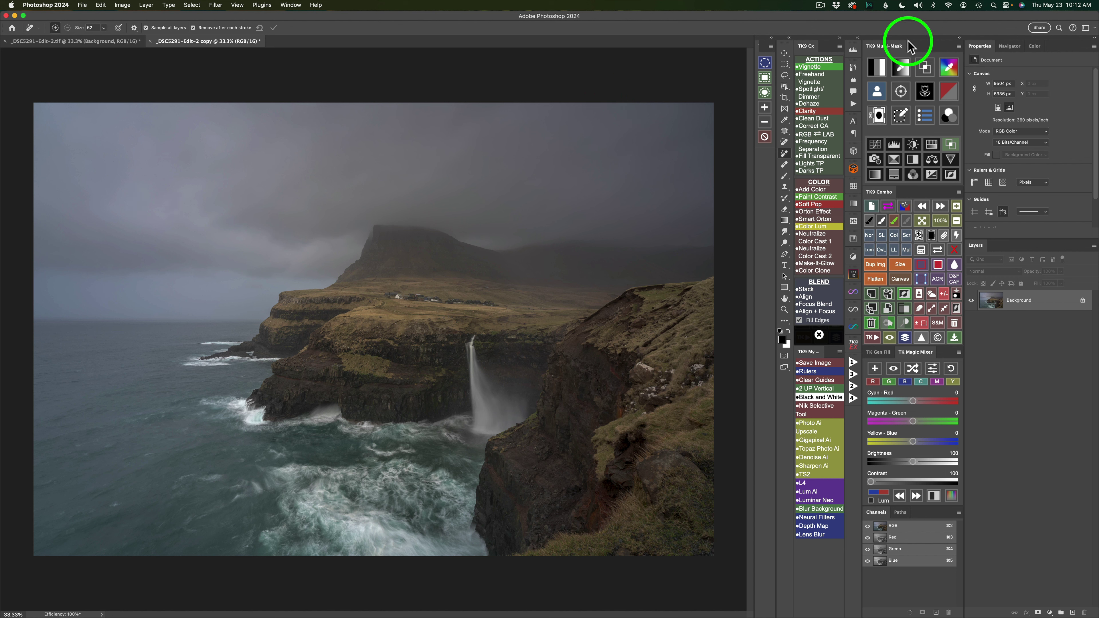
- Generate a depth map of the photo with TK9 Multi-Mask
click(902, 92)
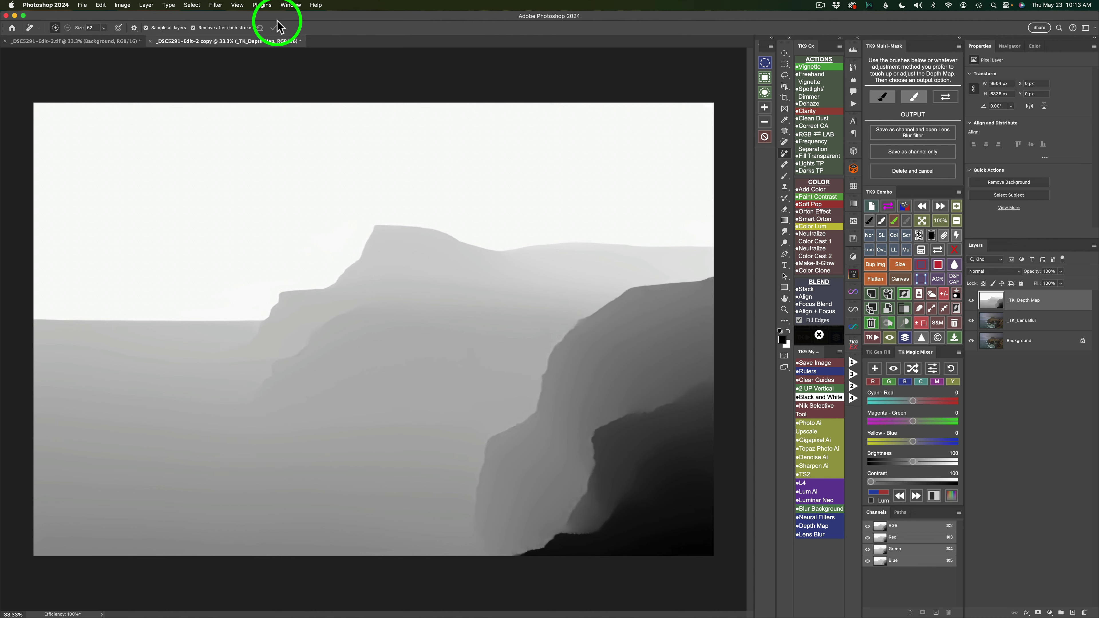
click(219, 6)
click(223, 16)
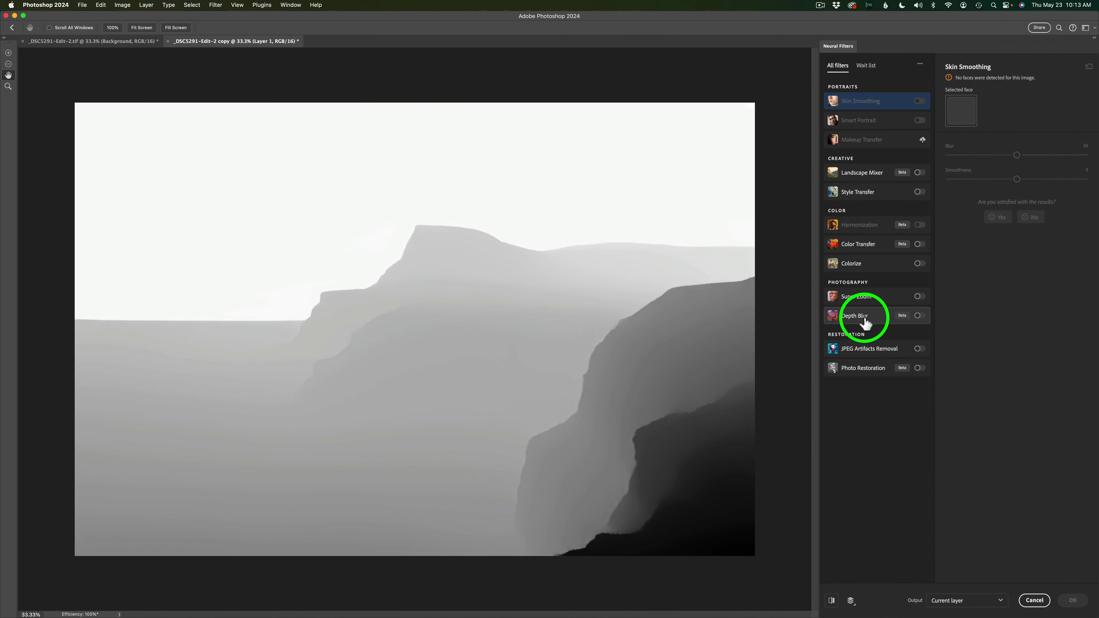
mouse_move(895, 323)
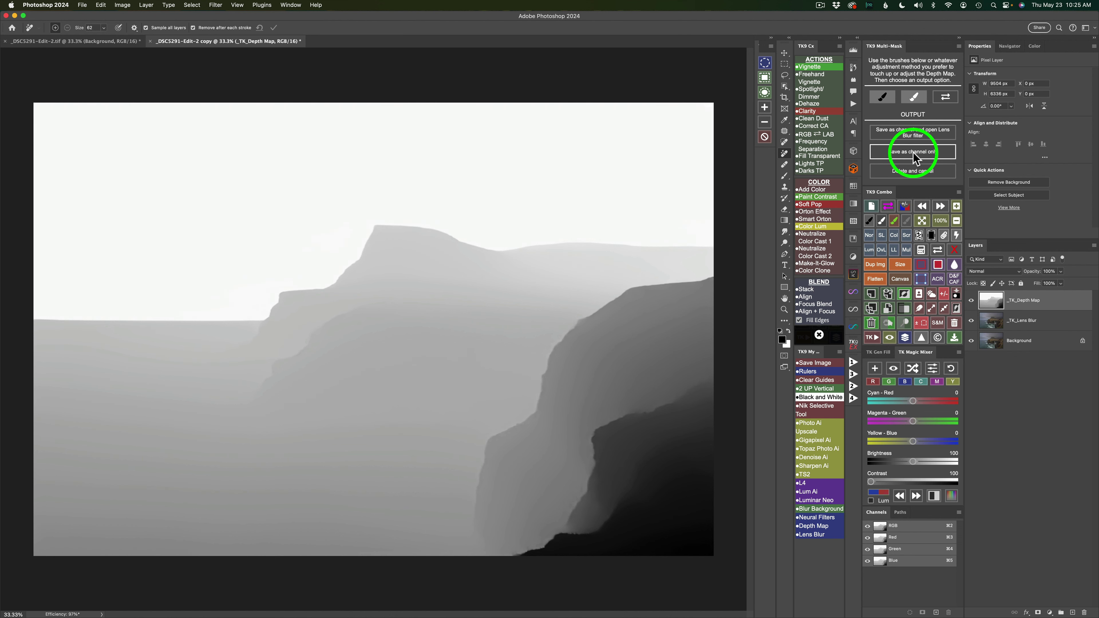
- Save the generated depth map as a channel only and duplicate that Depth Map channel
click(912, 152)
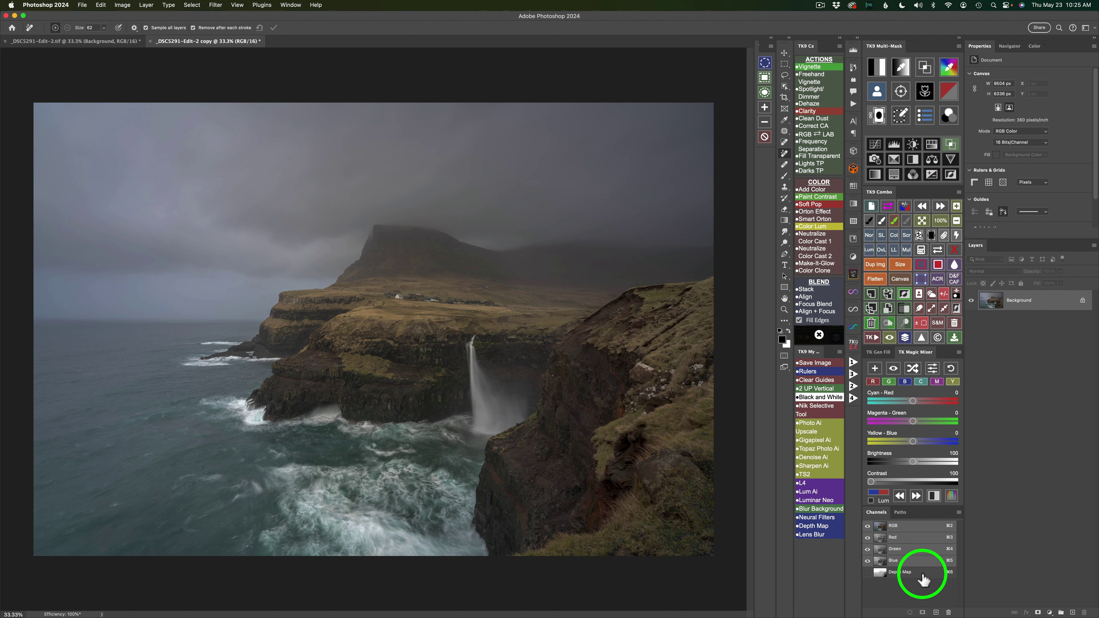
drag(922, 577, 937, 612)
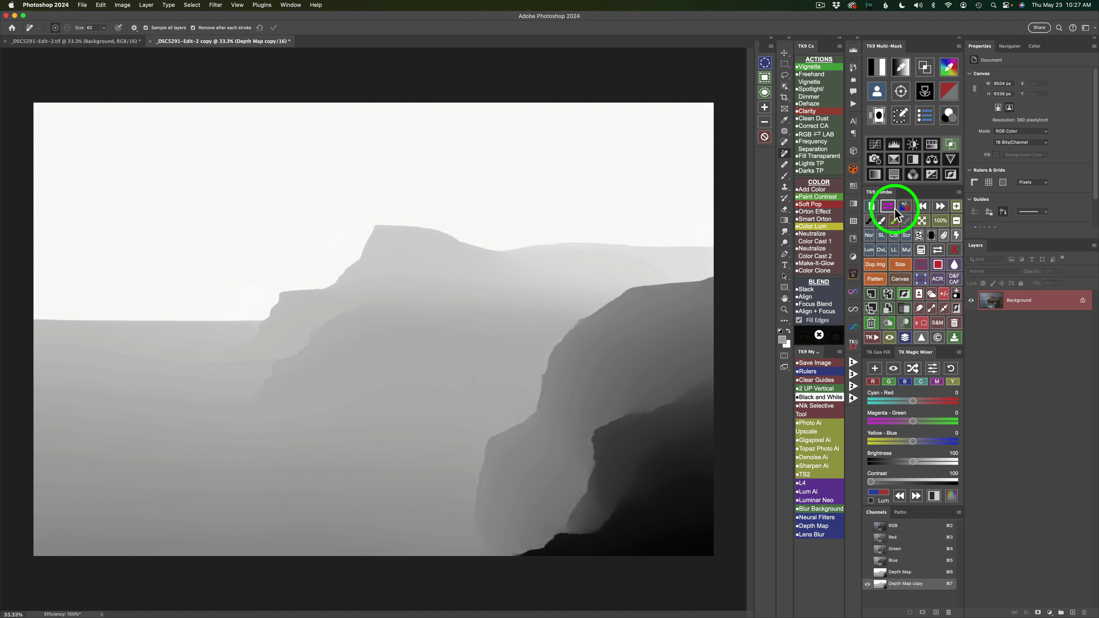
- Invert the duplicated depth map channel and rename it FG
click(904, 296)
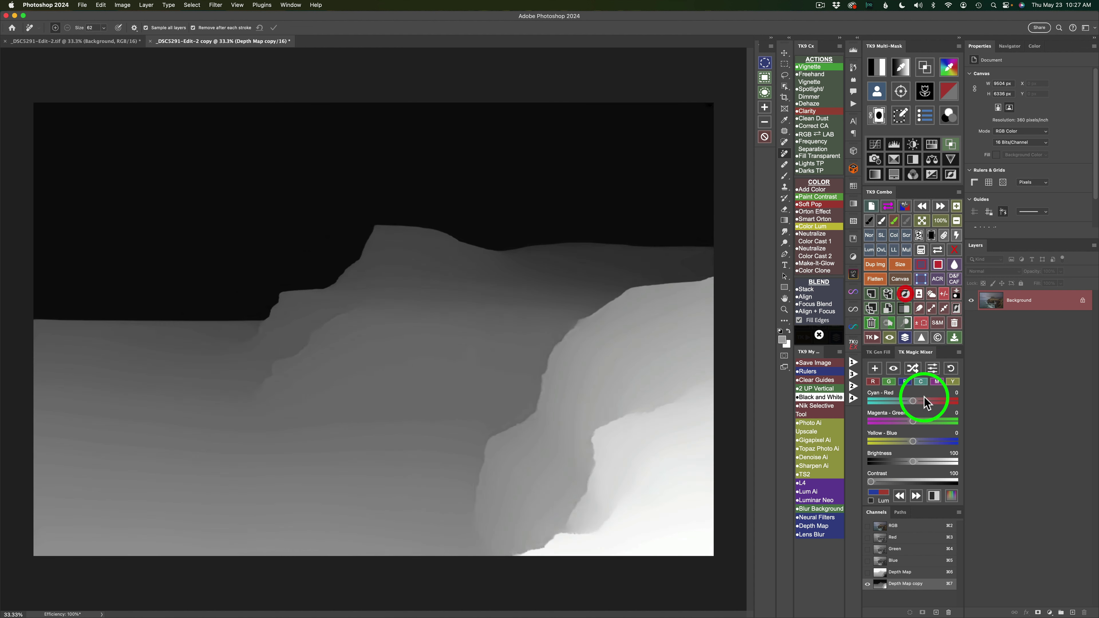
double_click(915, 584)
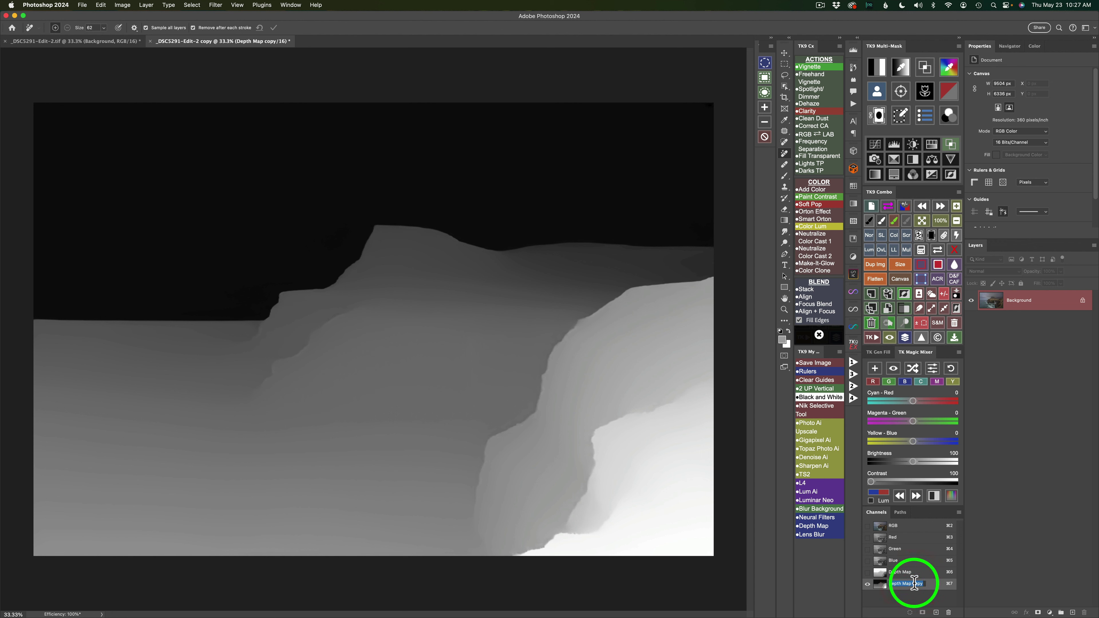
text(FG)
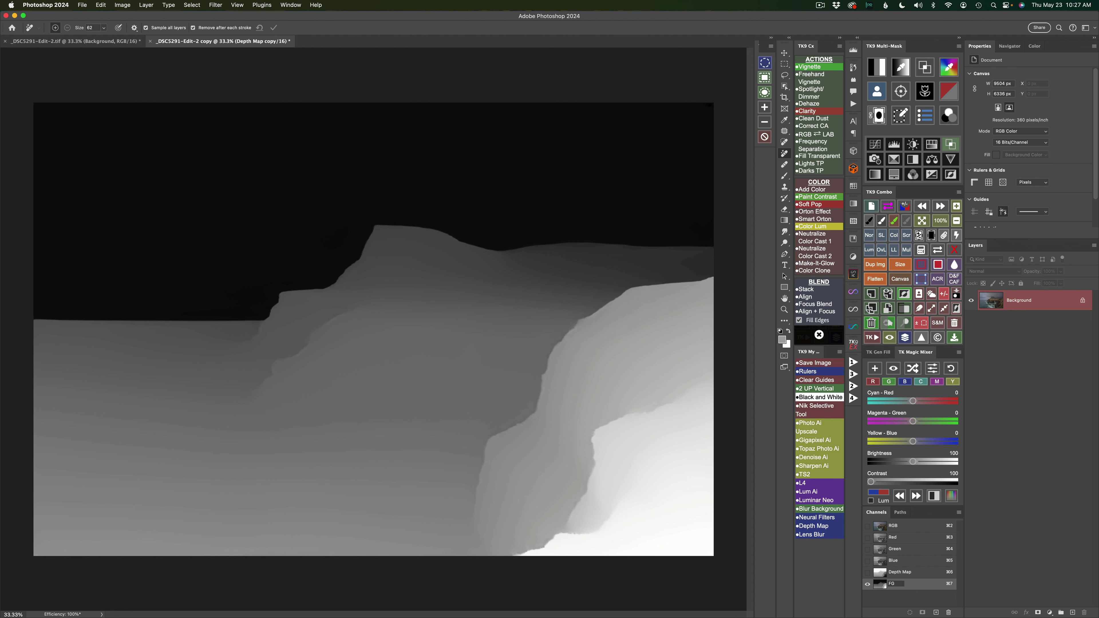
- Rename the original Depth Map channel BG and return to the RGB composite channel
click(904, 572)
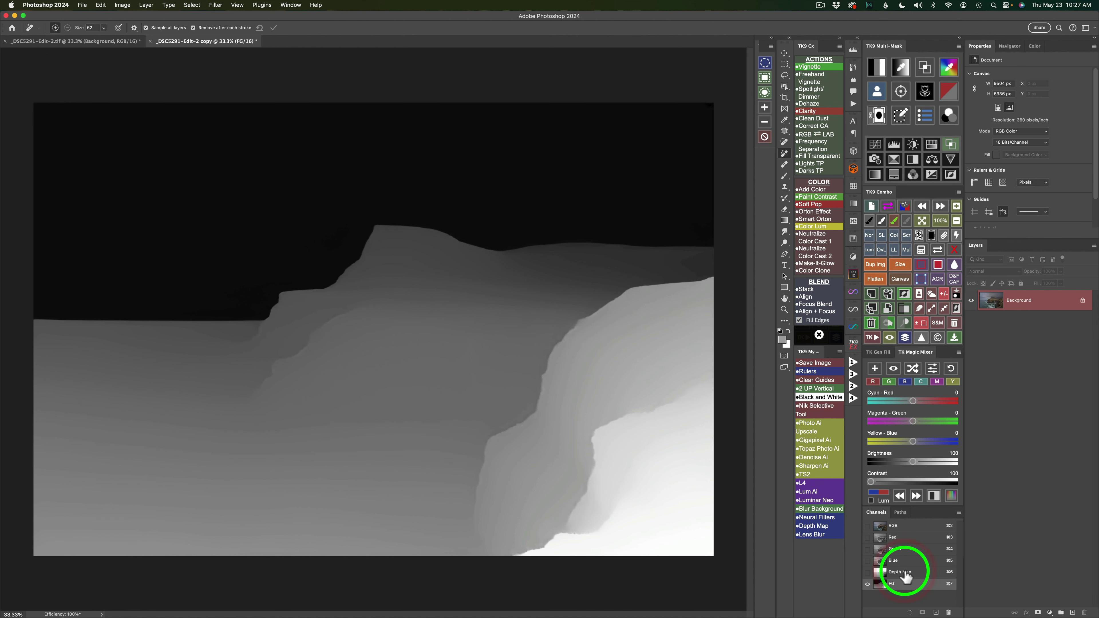
click(904, 573)
double_click(905, 572)
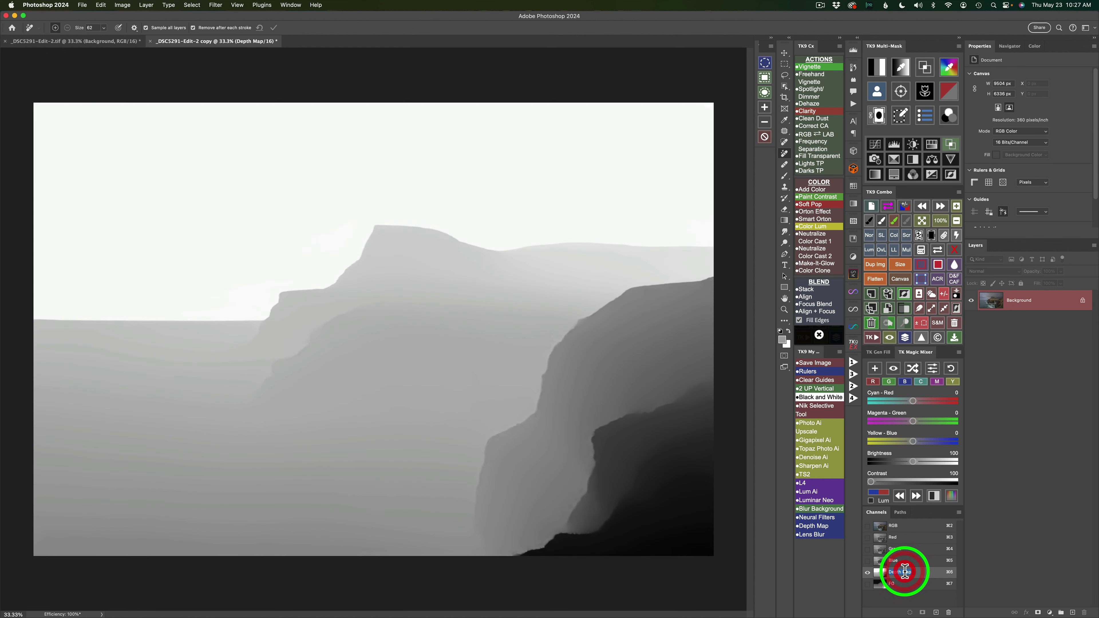
text(BG)
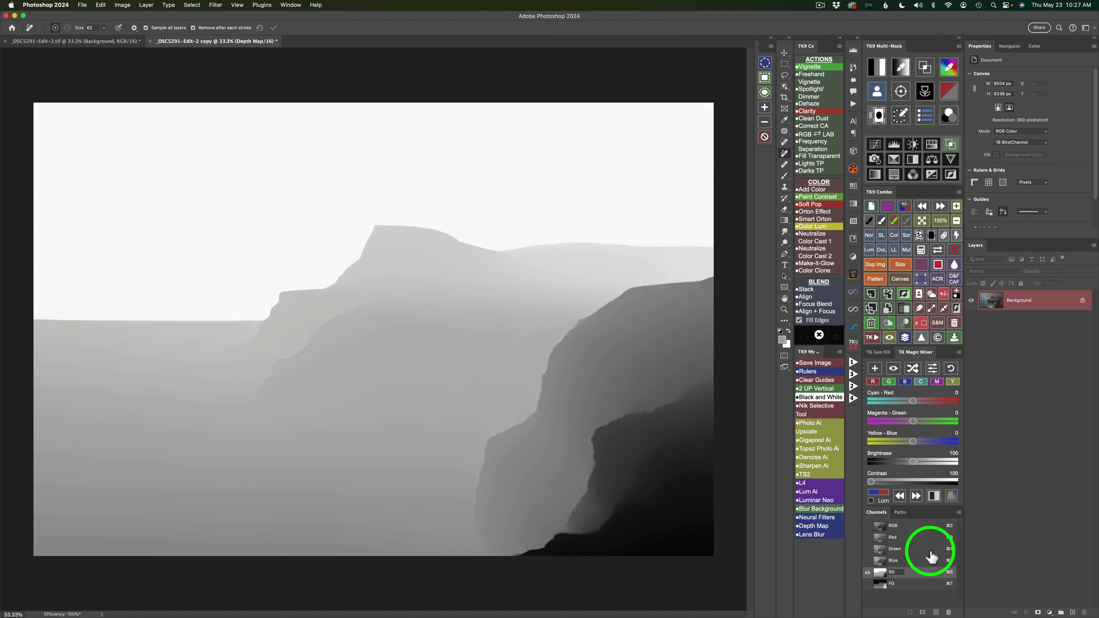
key(Return)
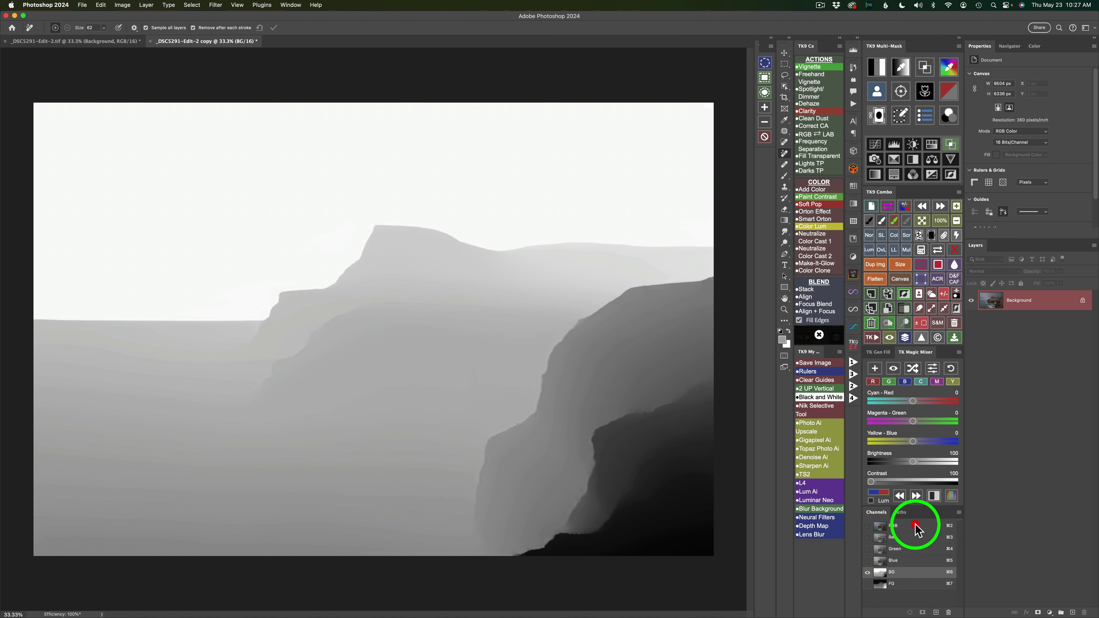
click(917, 530)
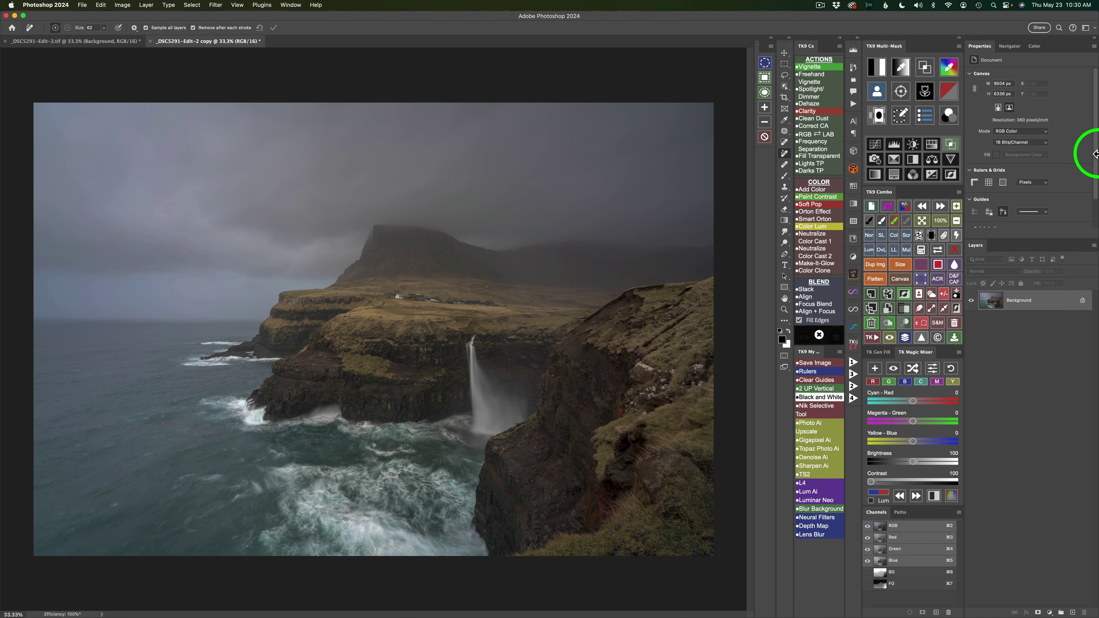
- Add a TK9 Color Grading layer and apply the saved FG channel as its layer mask
click(952, 115)
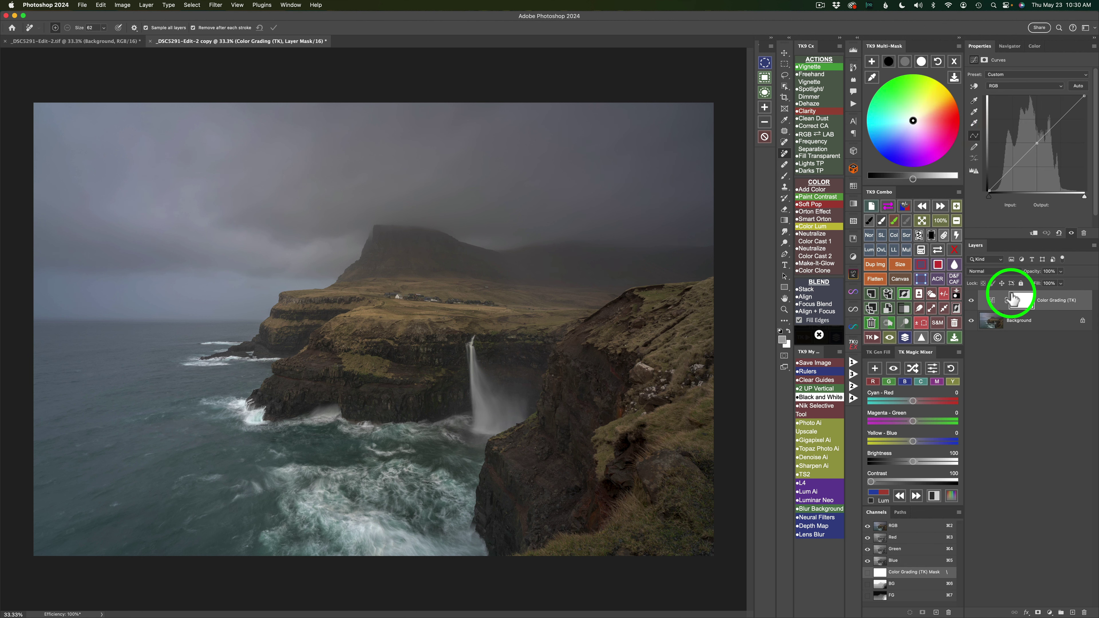
click(922, 250)
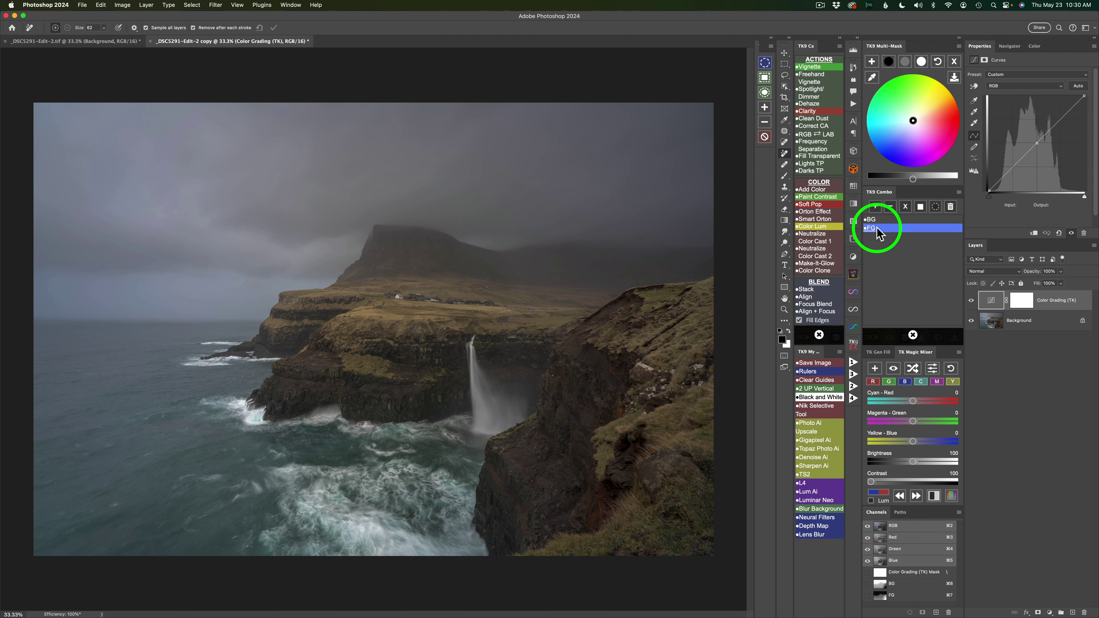
click(921, 208)
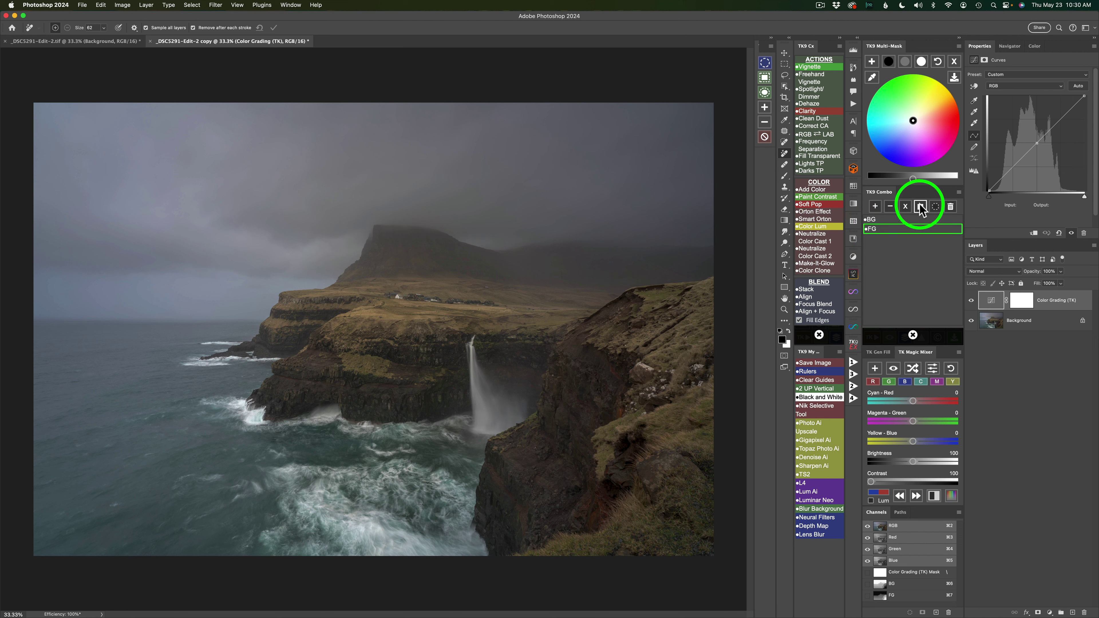
click(921, 208)
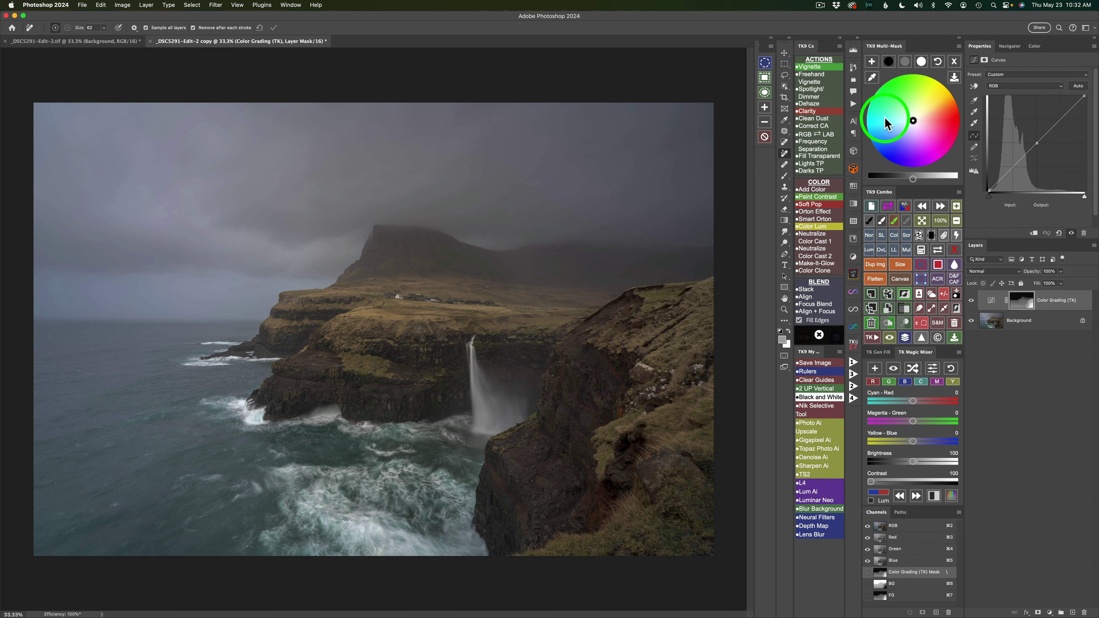
- Set the foreground Color Grading layer's midtone brightness to 58 and shadow brightness to -34, and compare the photo with and without the layer
click(907, 65)
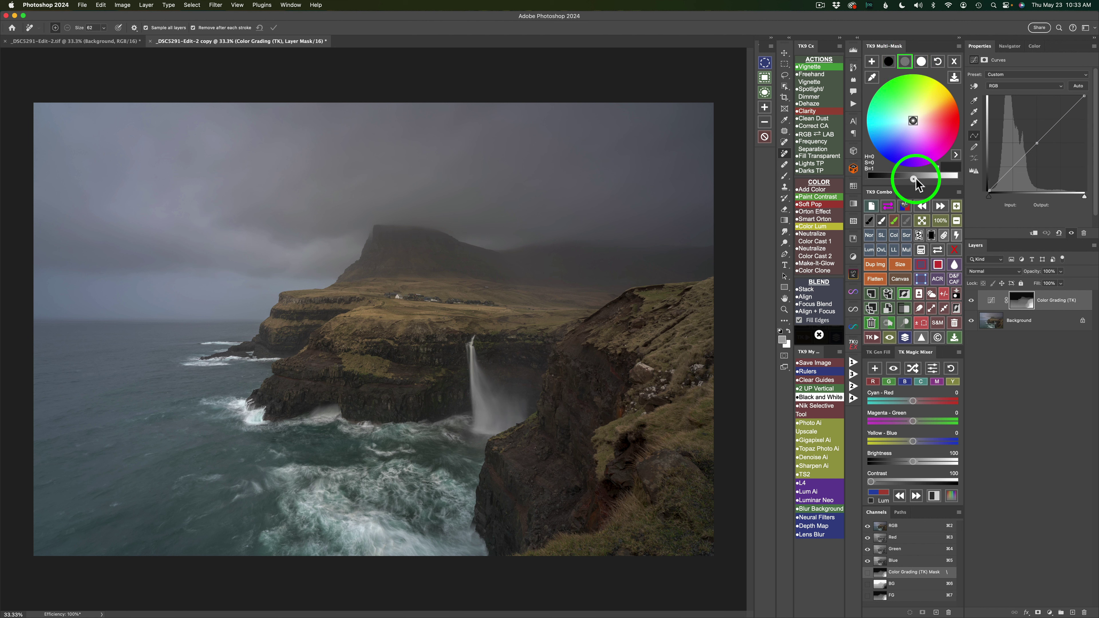
drag(917, 180, 954, 179)
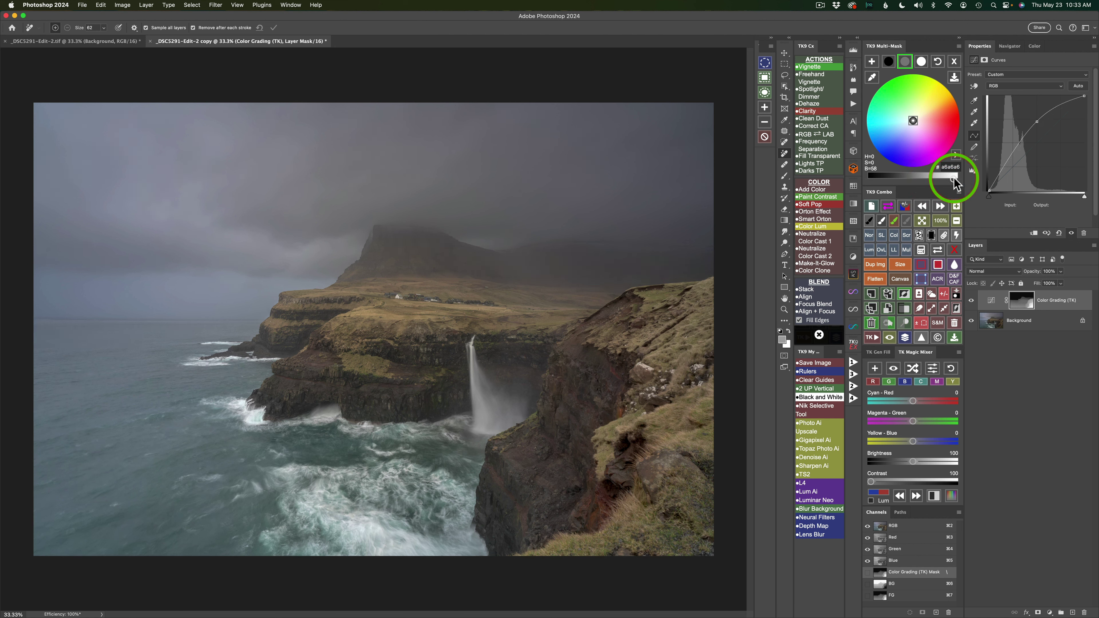
click(889, 62)
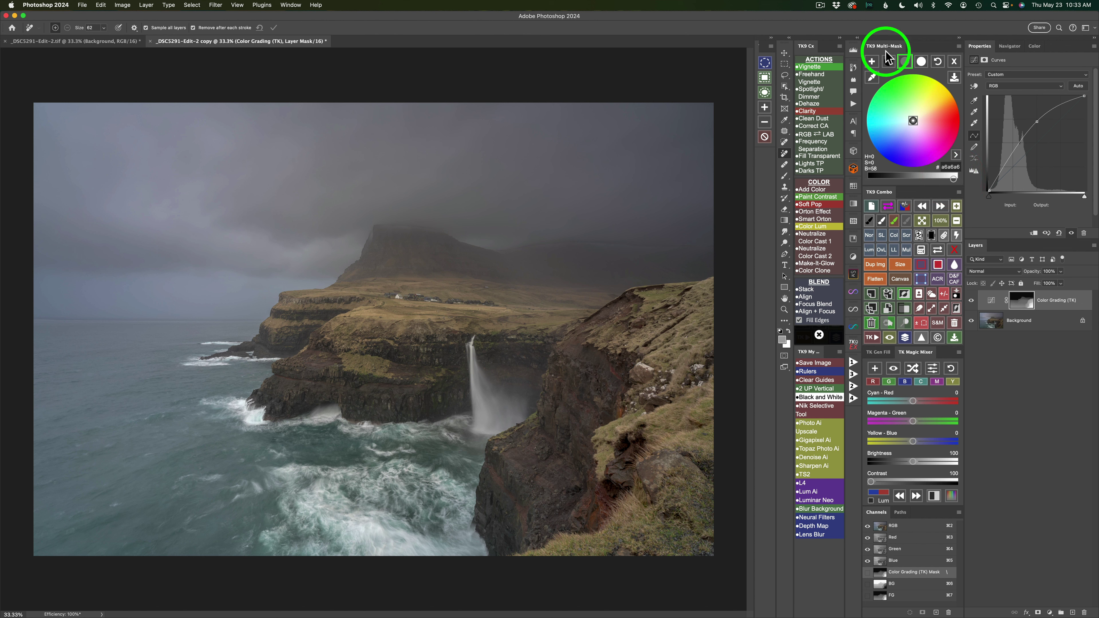
click(890, 63)
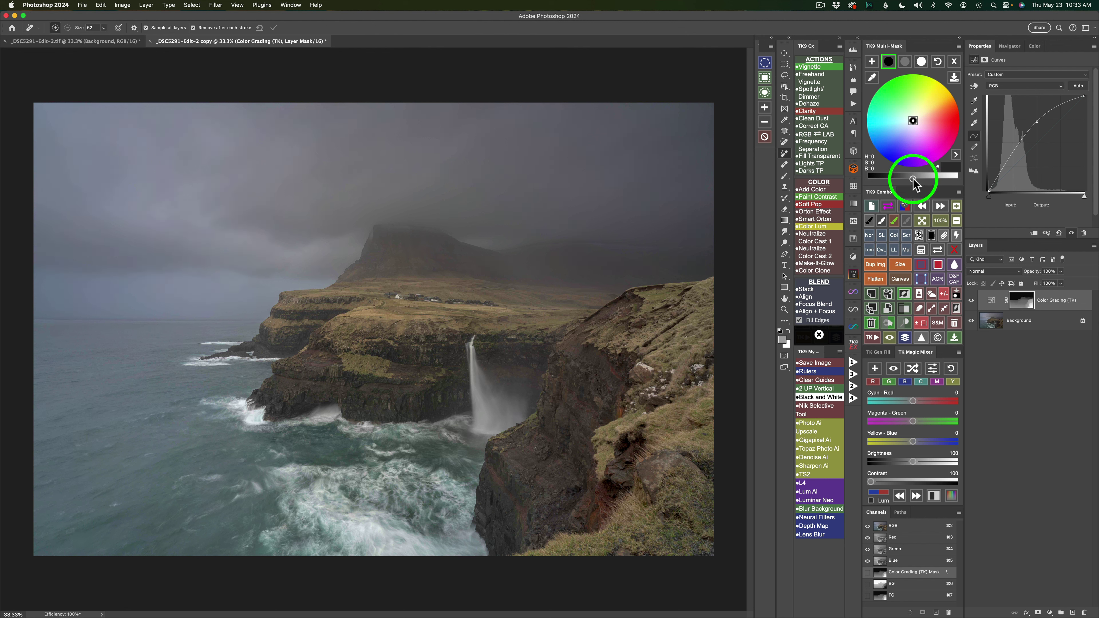
drag(913, 179, 889, 180)
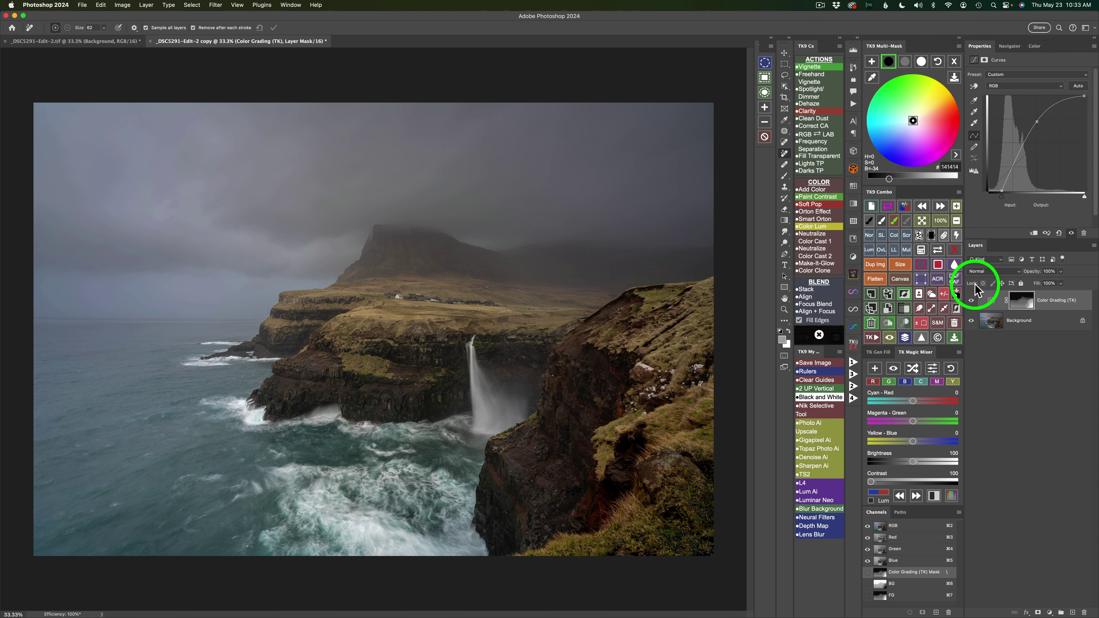
click(972, 301)
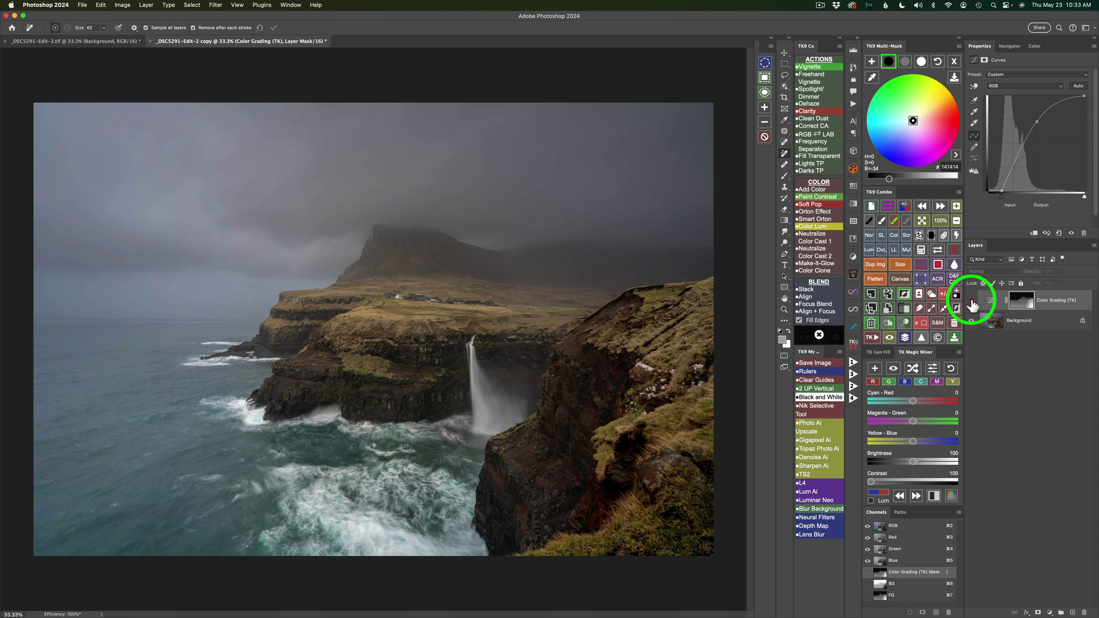
click(972, 302)
click(972, 302)
click(971, 301)
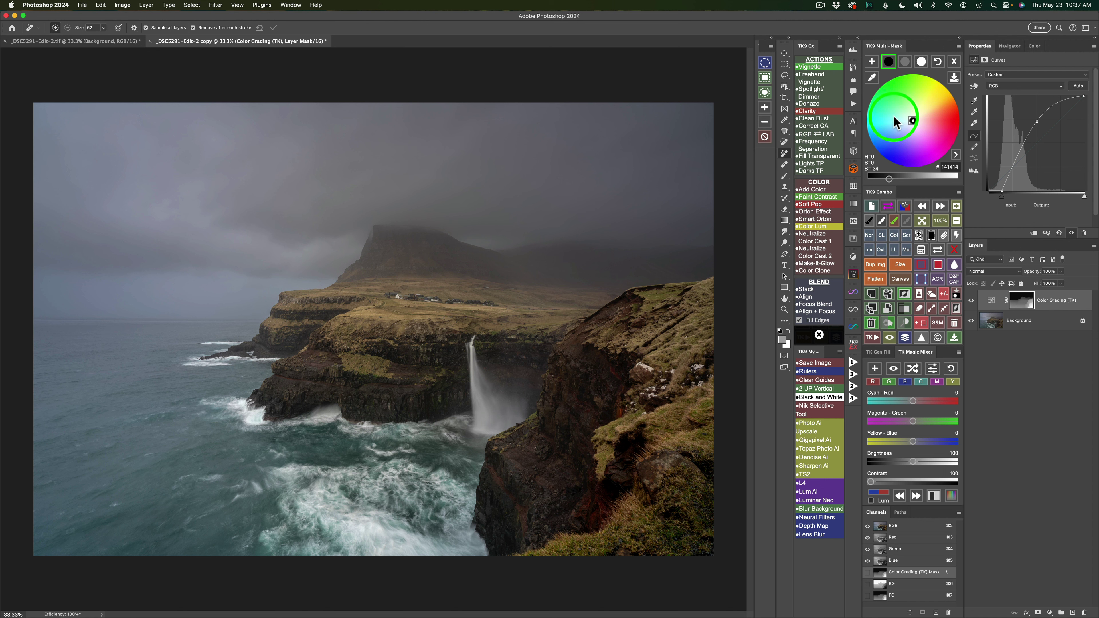
- Add a second Color Grading layer and apply the saved BG channel as its layer mask
click(872, 61)
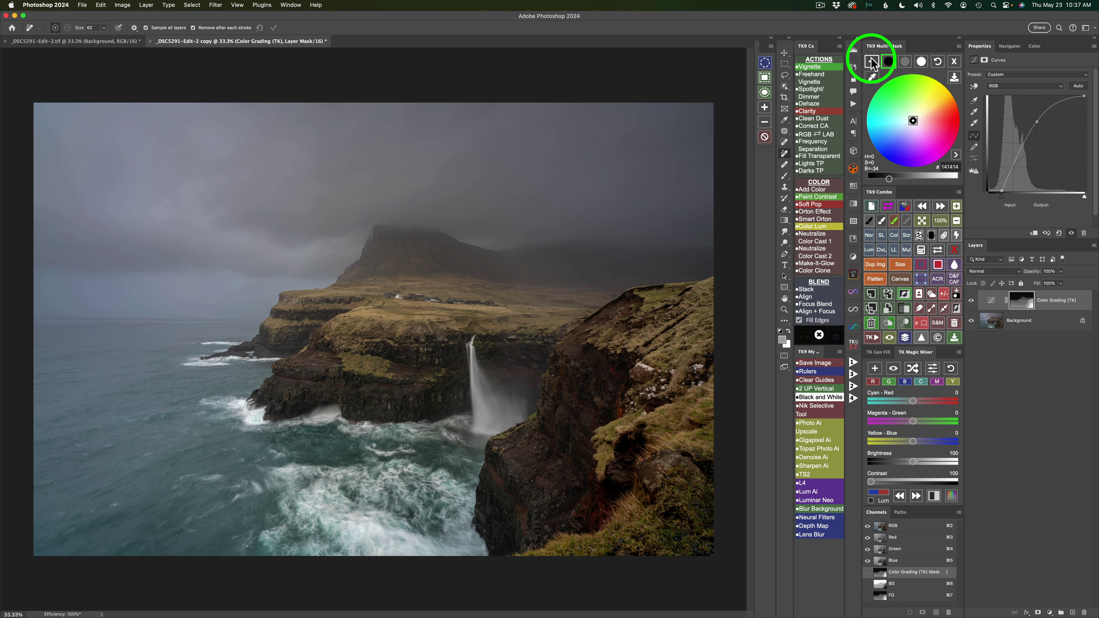
click(988, 302)
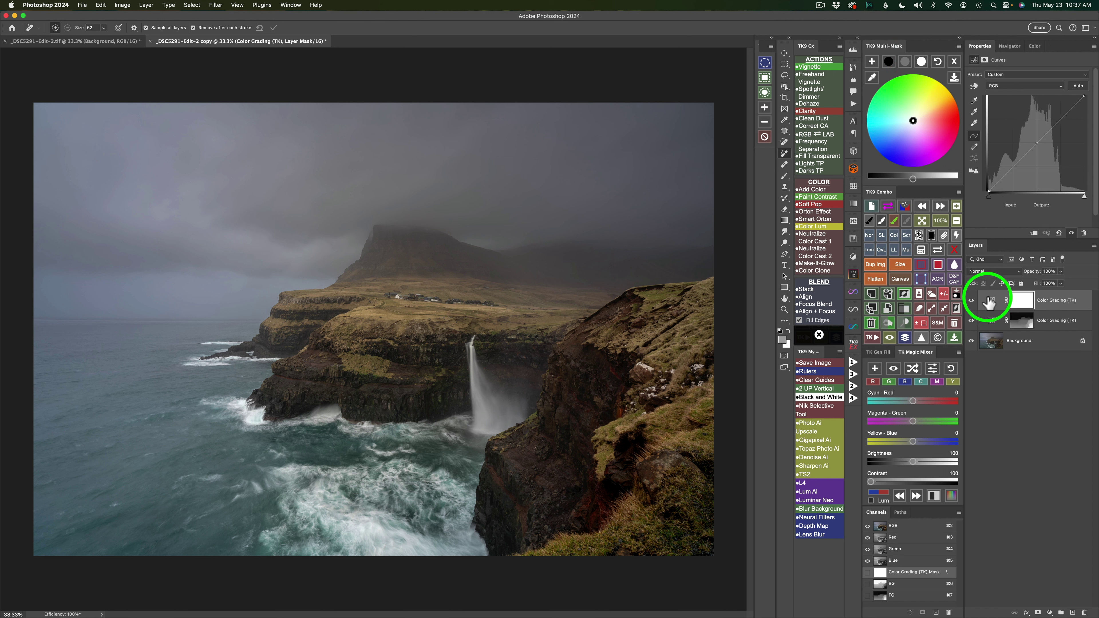
click(922, 250)
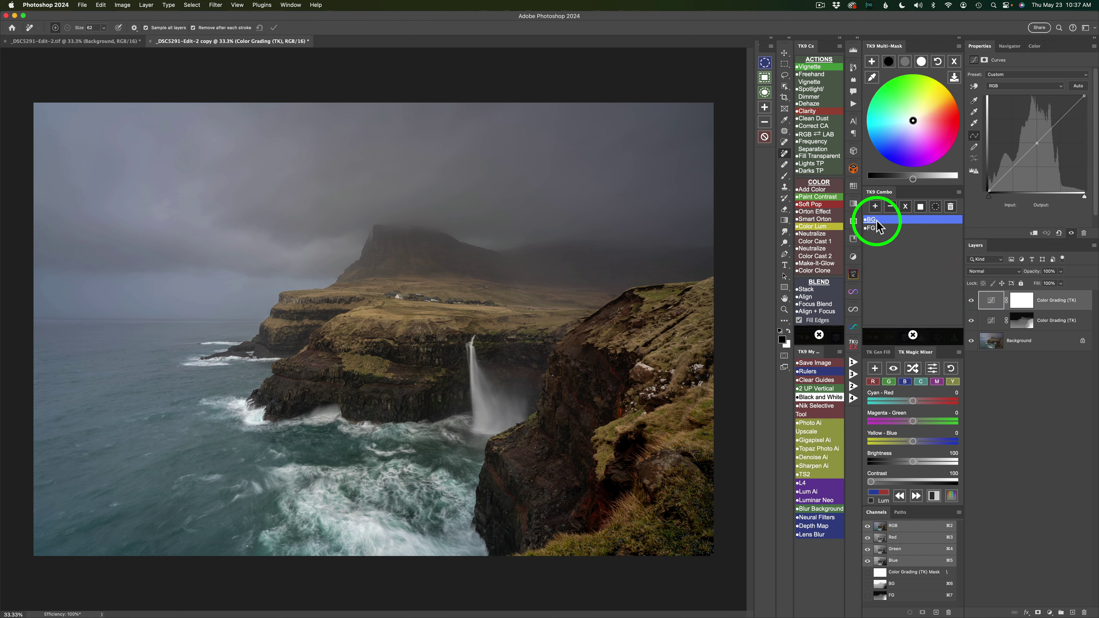
click(920, 207)
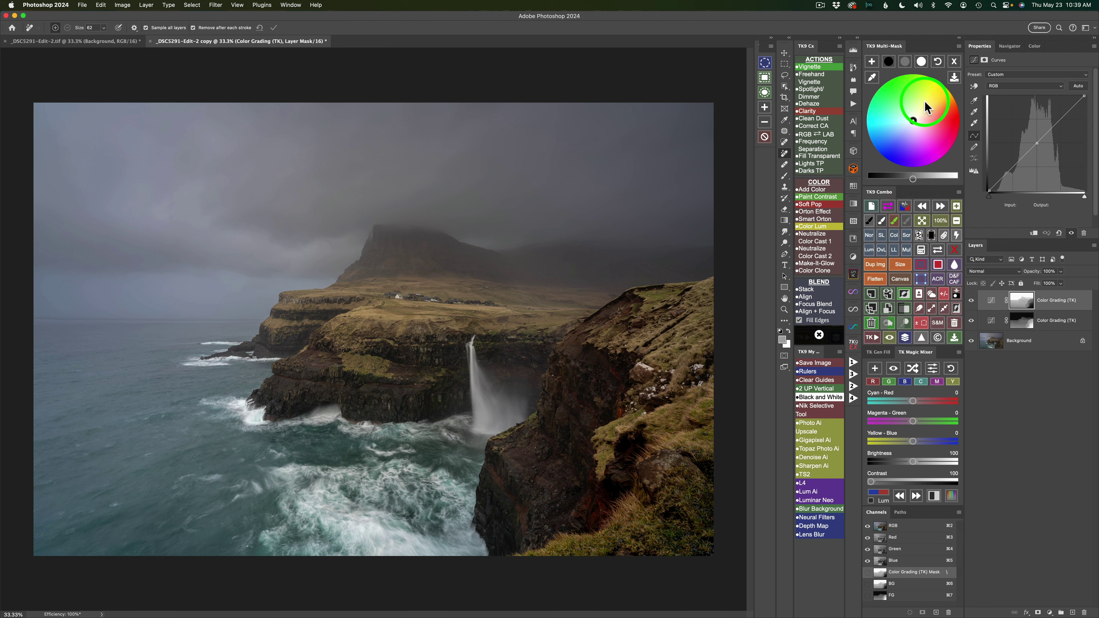
- Set the background Color Grading layer's midtone brightness to 10 and shadow brightness to -12, and compare the photo with and without the adjustments
click(907, 62)
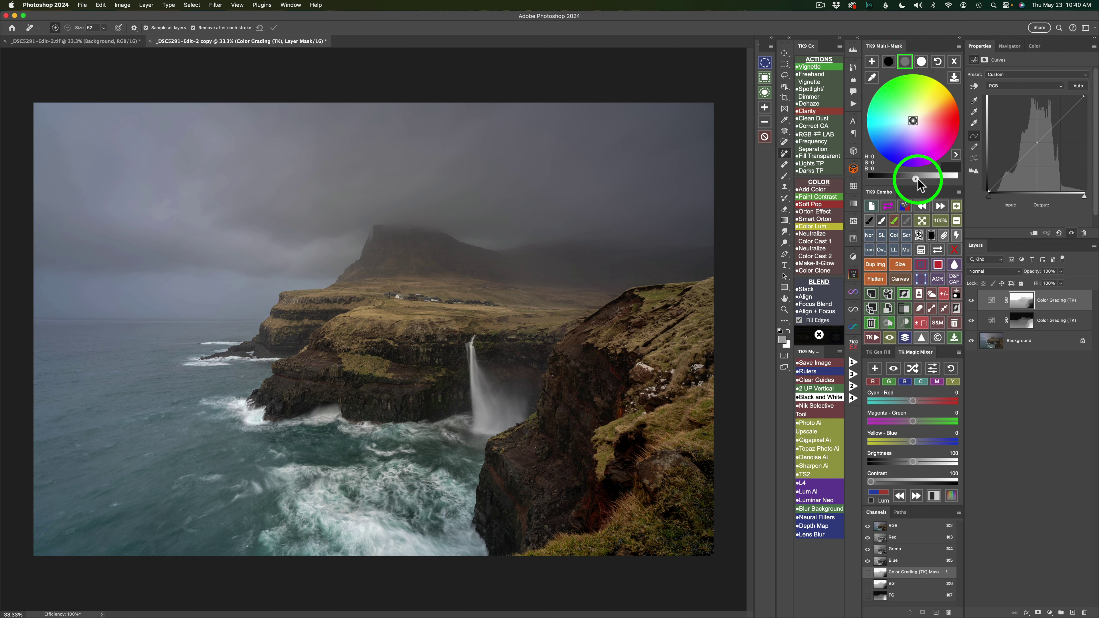
drag(914, 179, 921, 181)
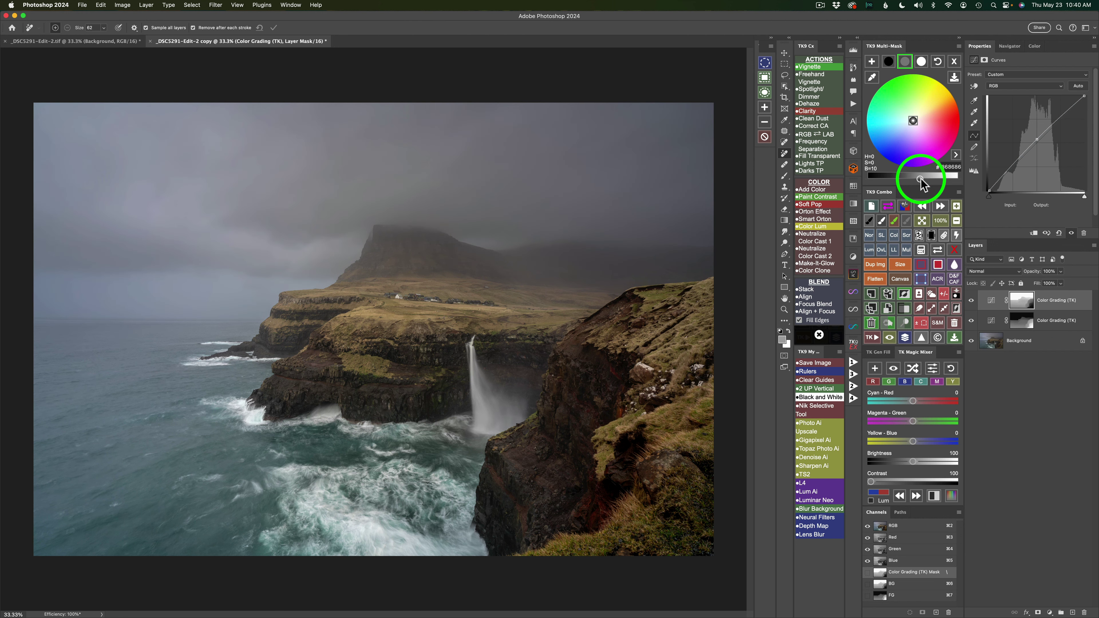
click(889, 61)
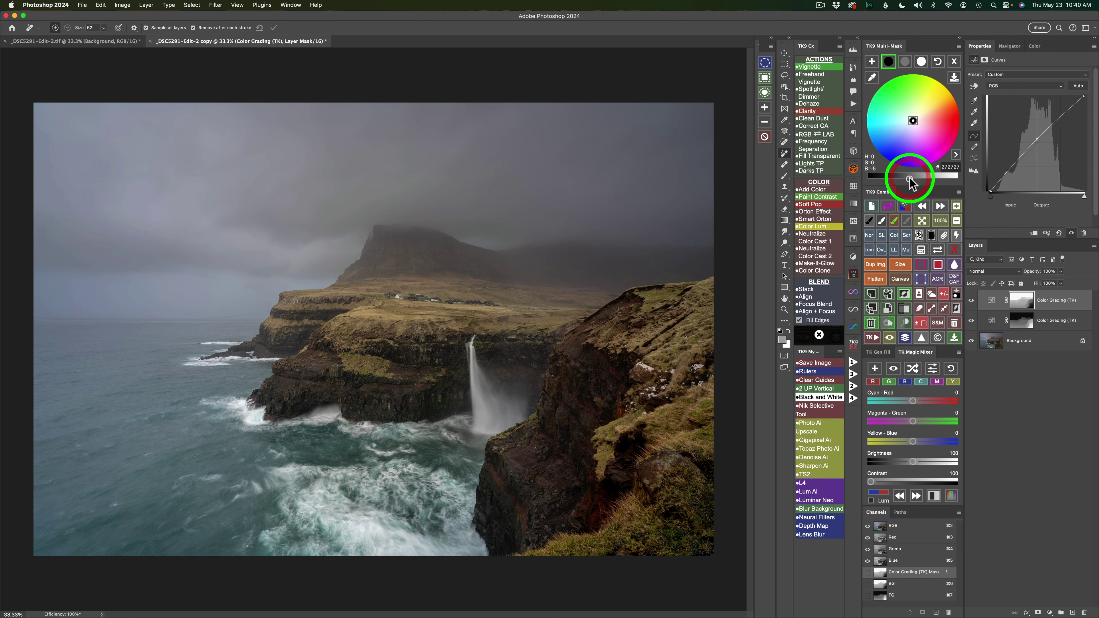
drag(913, 179, 904, 179)
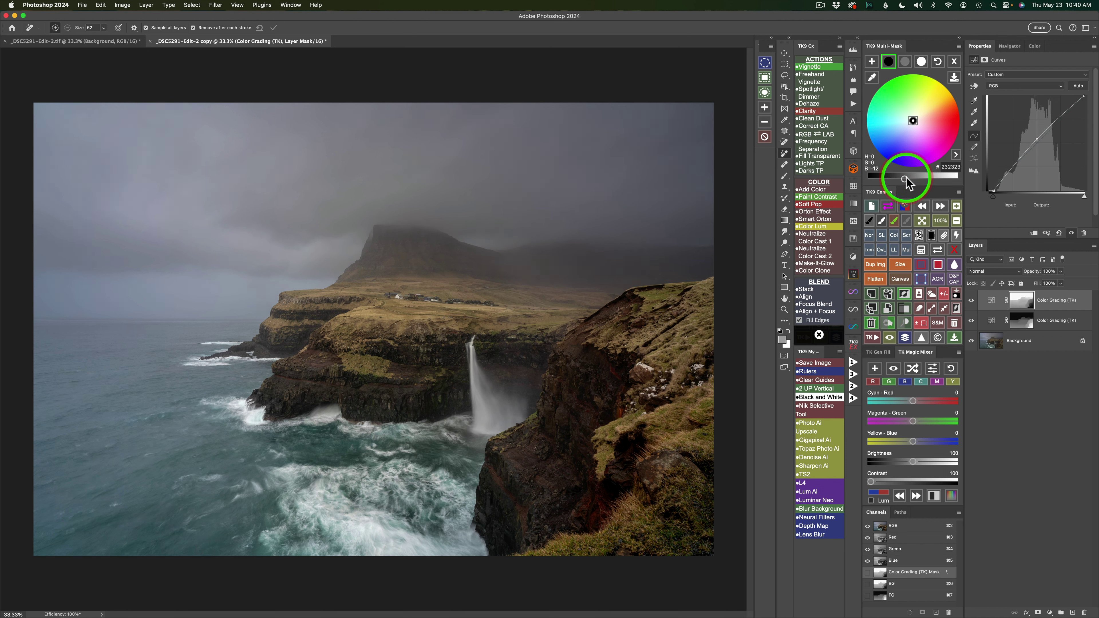
click(972, 301)
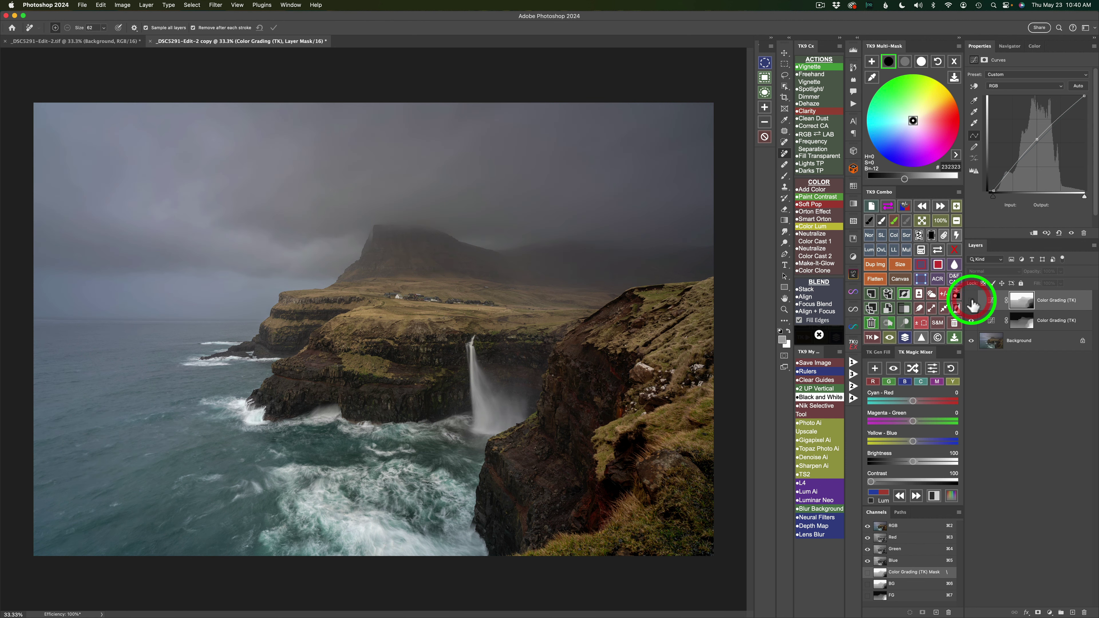
click(971, 301)
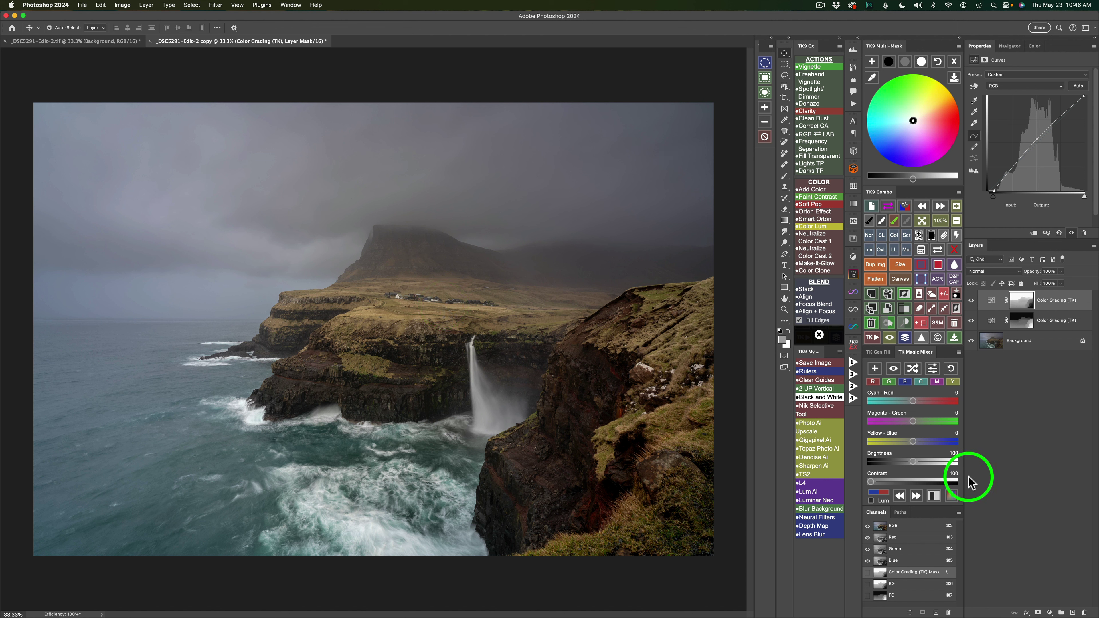
click(906, 339)
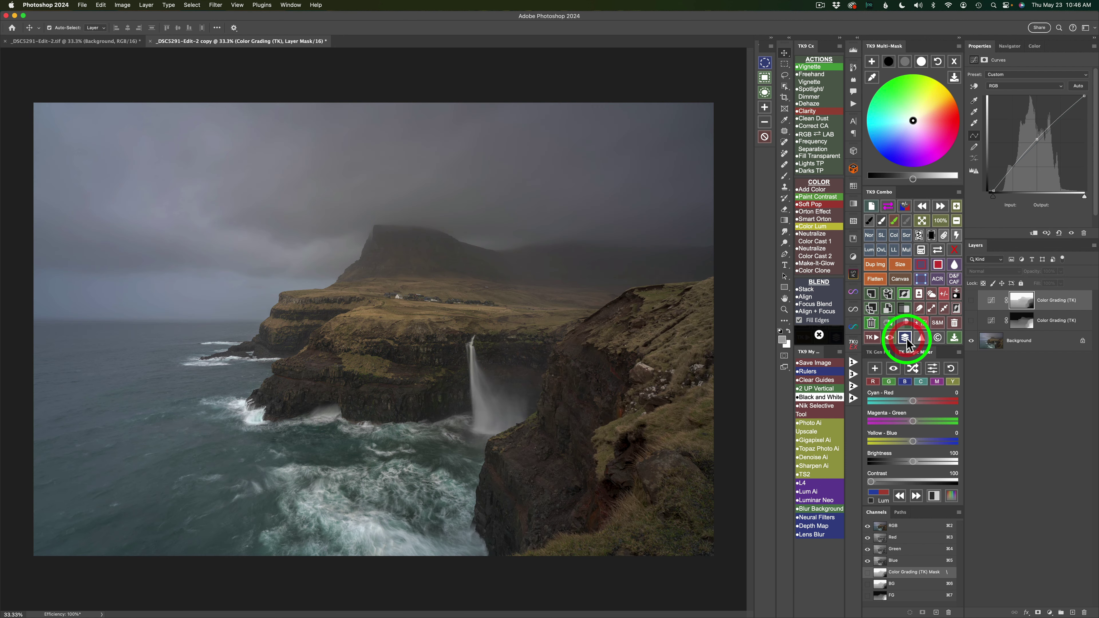
click(1015, 389)
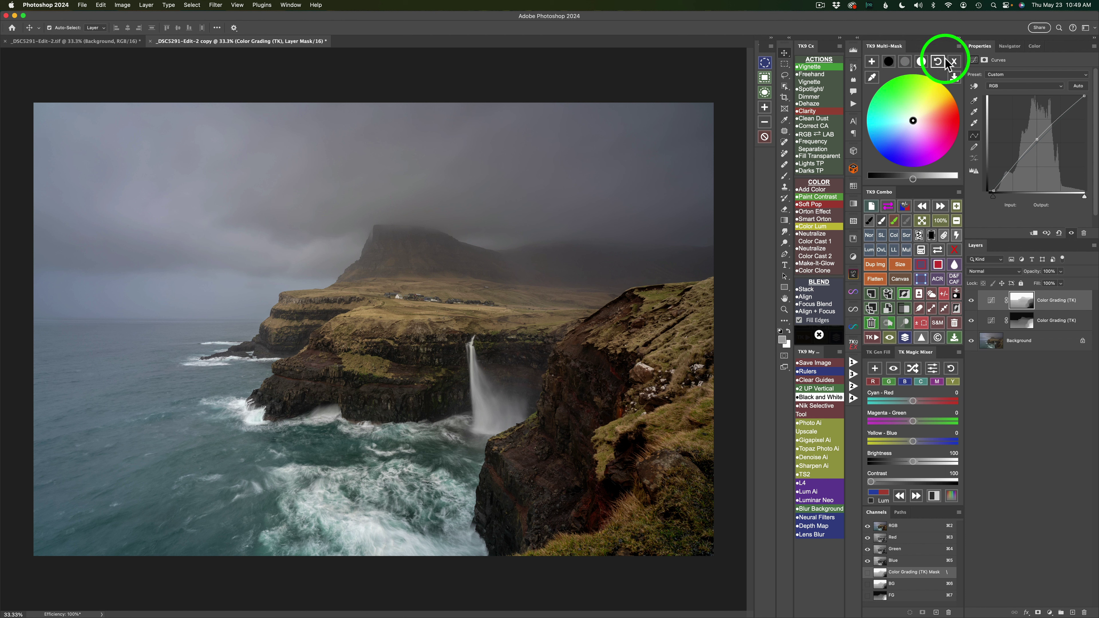
- Close the color grading controls and create a TK9 color mask from a color sampled in the sea
click(954, 61)
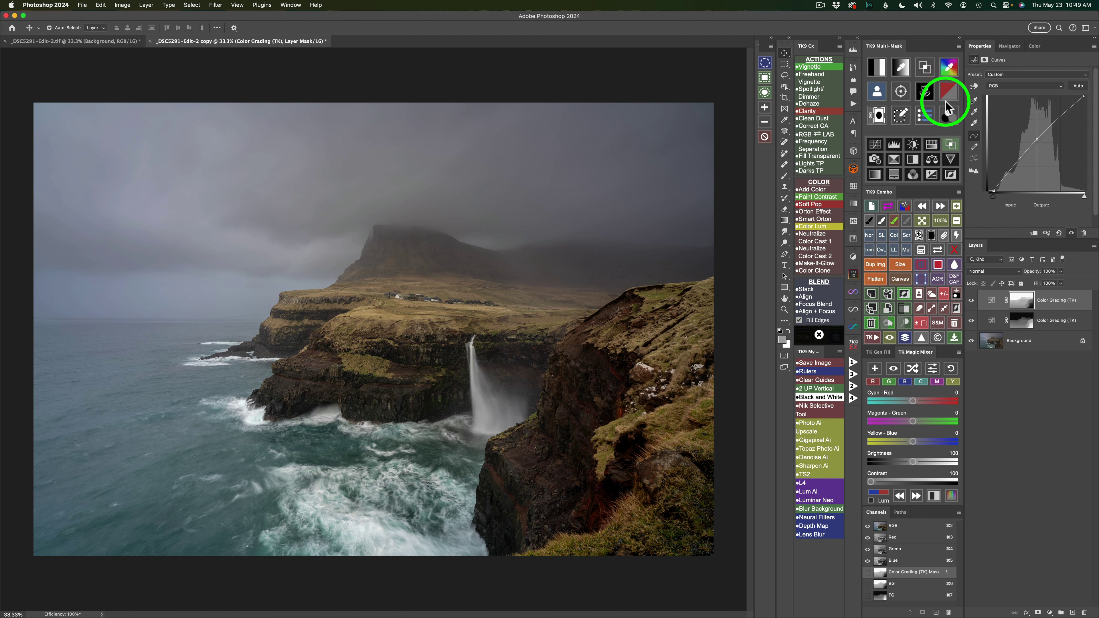
click(950, 69)
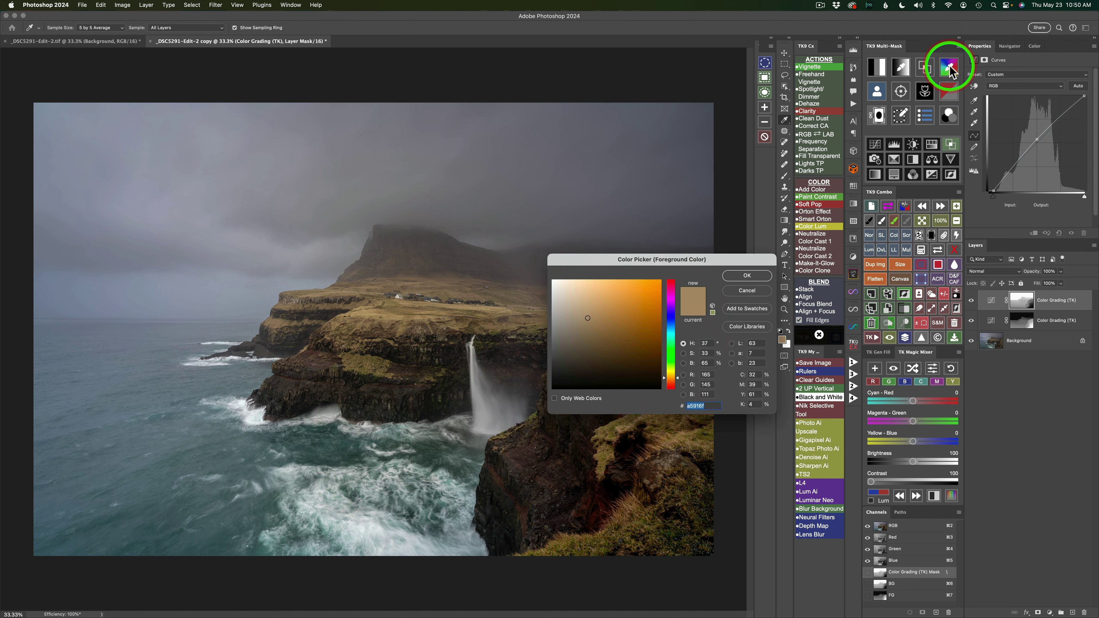
drag(642, 262, 338, 317)
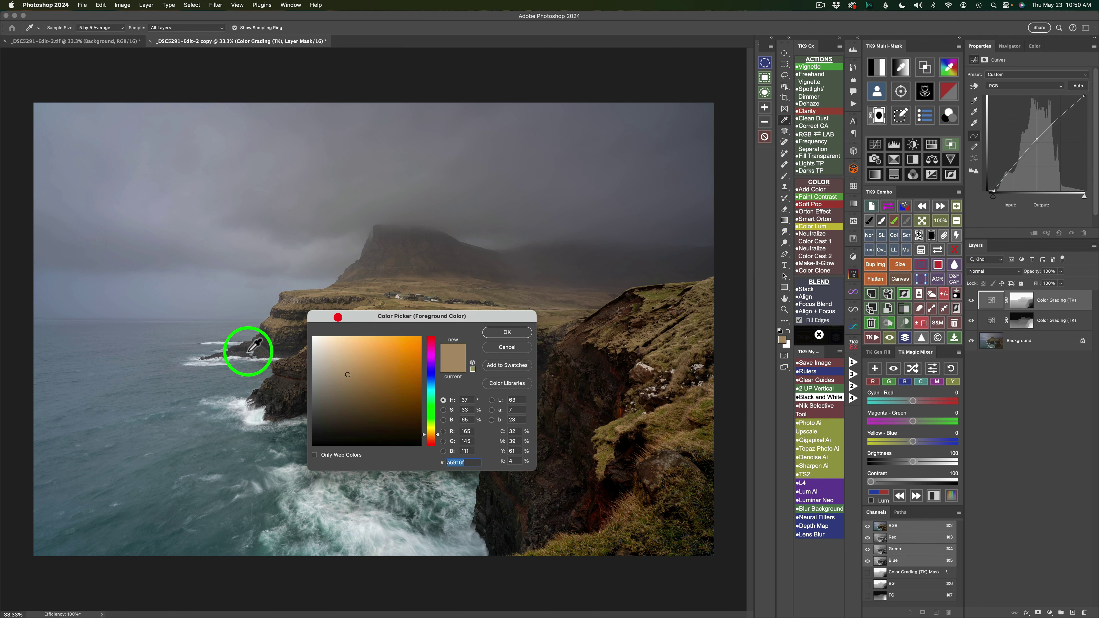
click(173, 424)
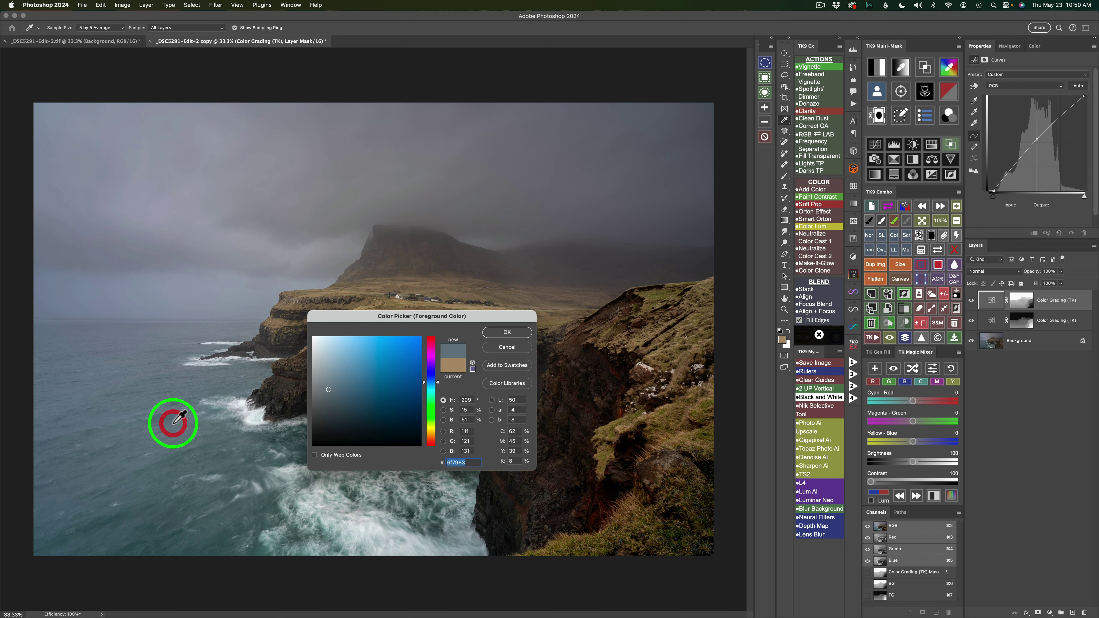
click(501, 335)
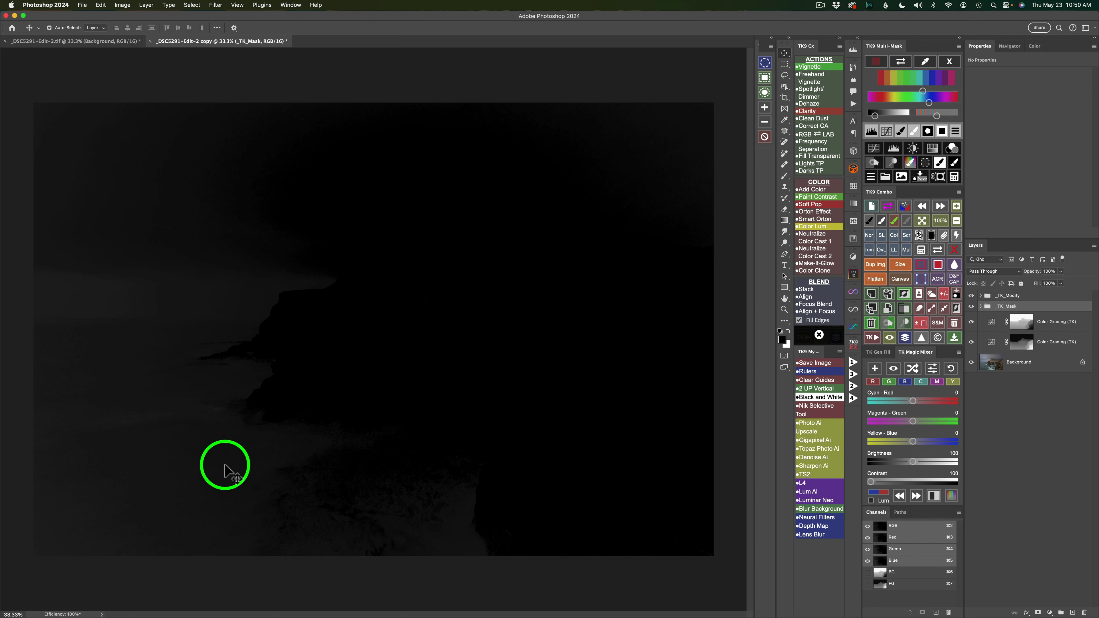
- Brighten the sea's color mask strongly and widen its hue range slightly toward green
click(891, 115)
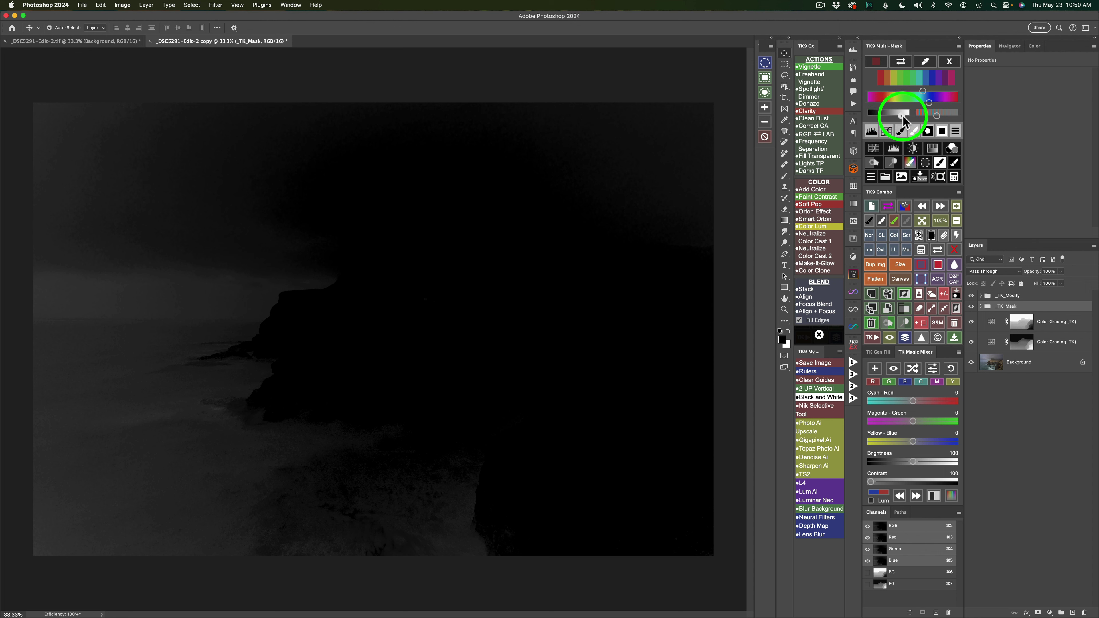
click(905, 117)
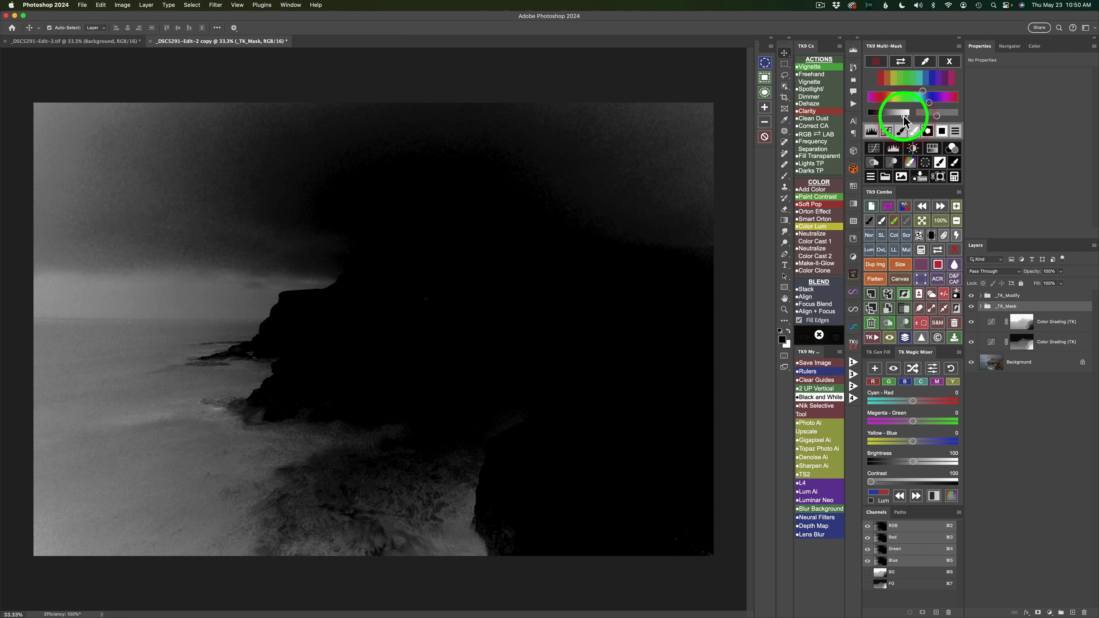
click(919, 92)
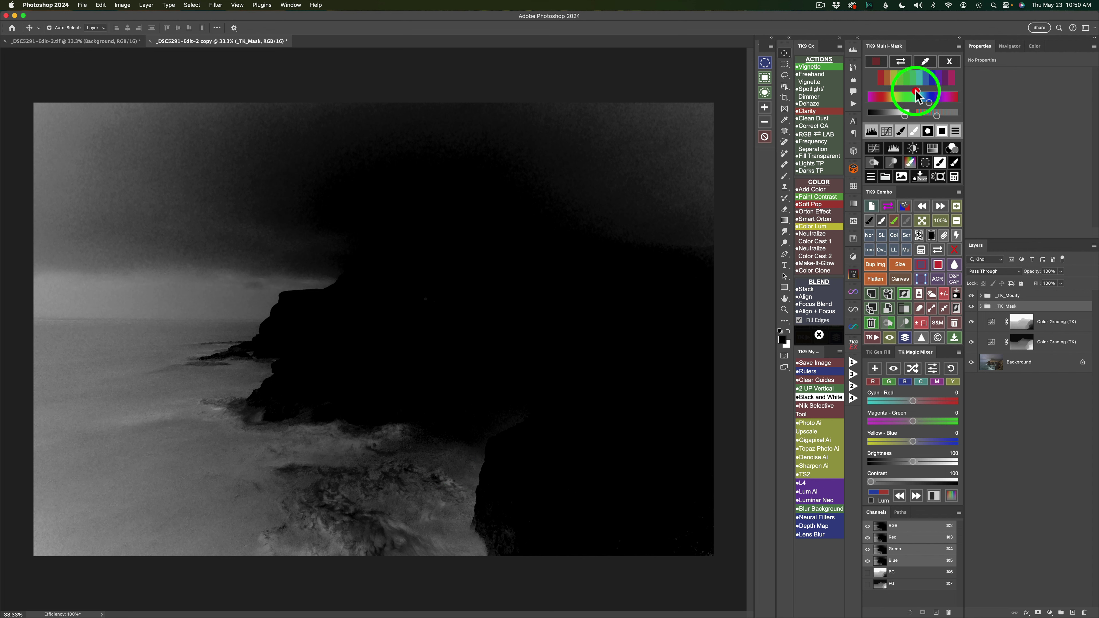
click(917, 92)
click(917, 92)
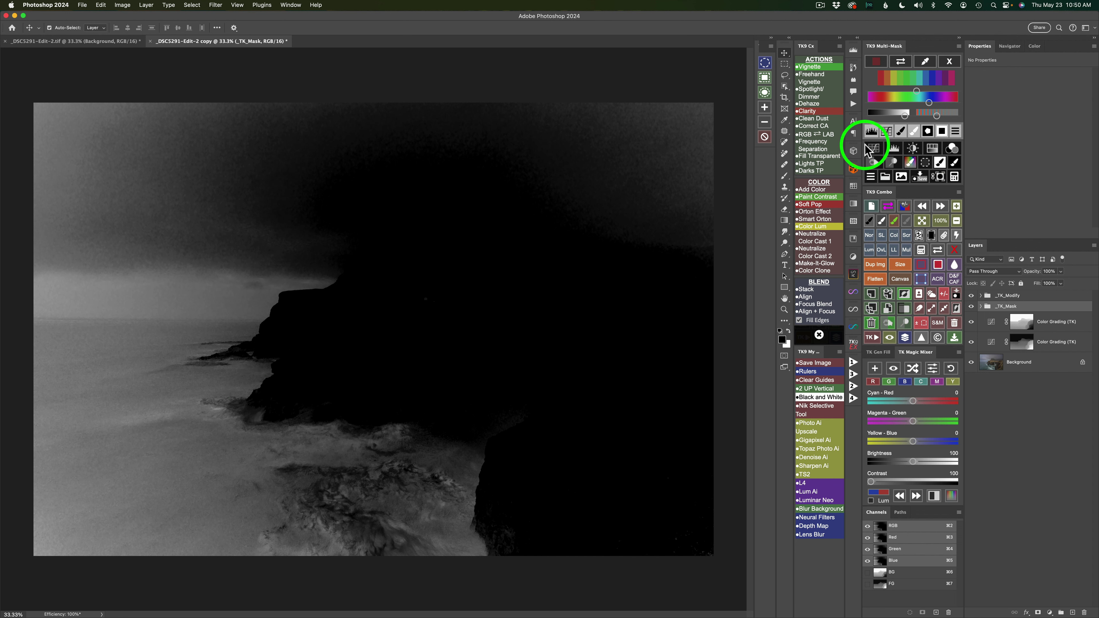
- Modify the sea mask with Levels, setting the white input to 156 and the midtone input to 1.25
click(872, 132)
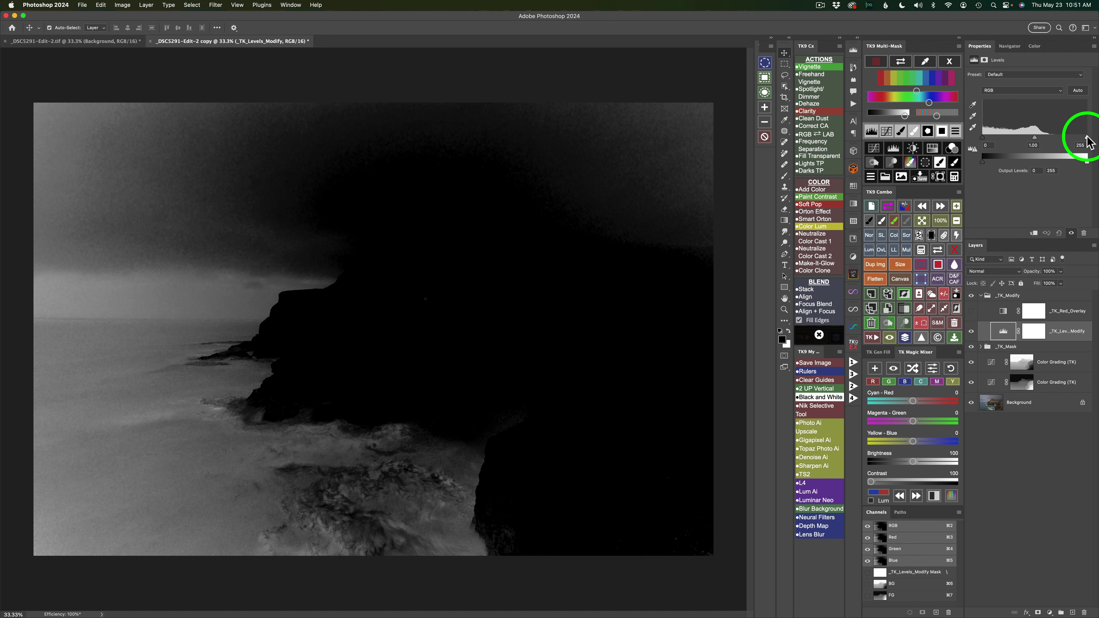
drag(1087, 138, 1048, 139)
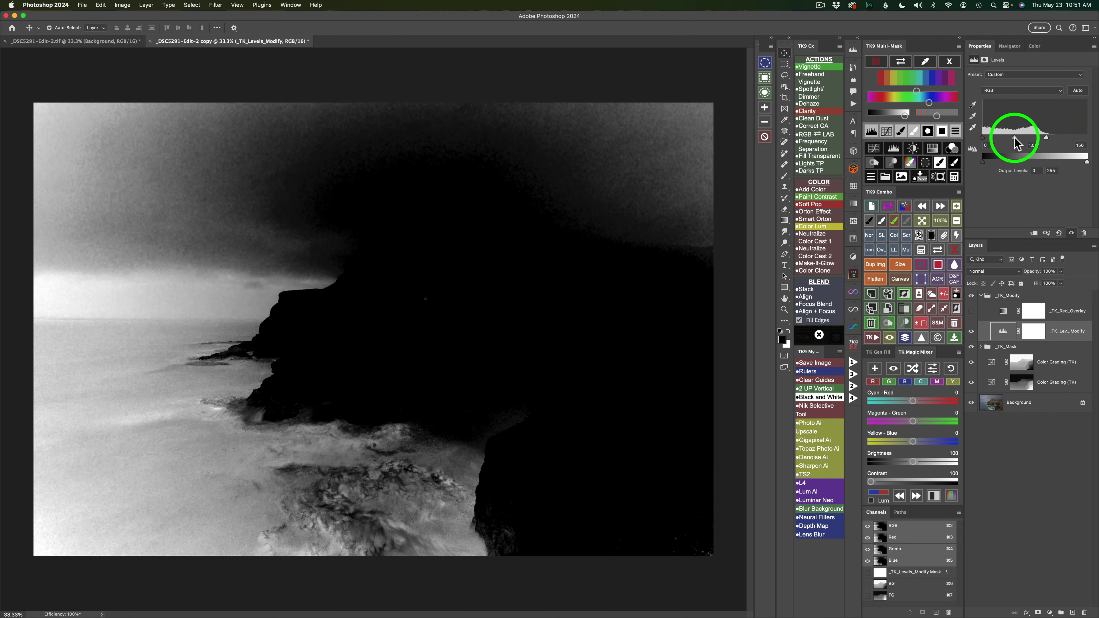
drag(1014, 138, 1009, 137)
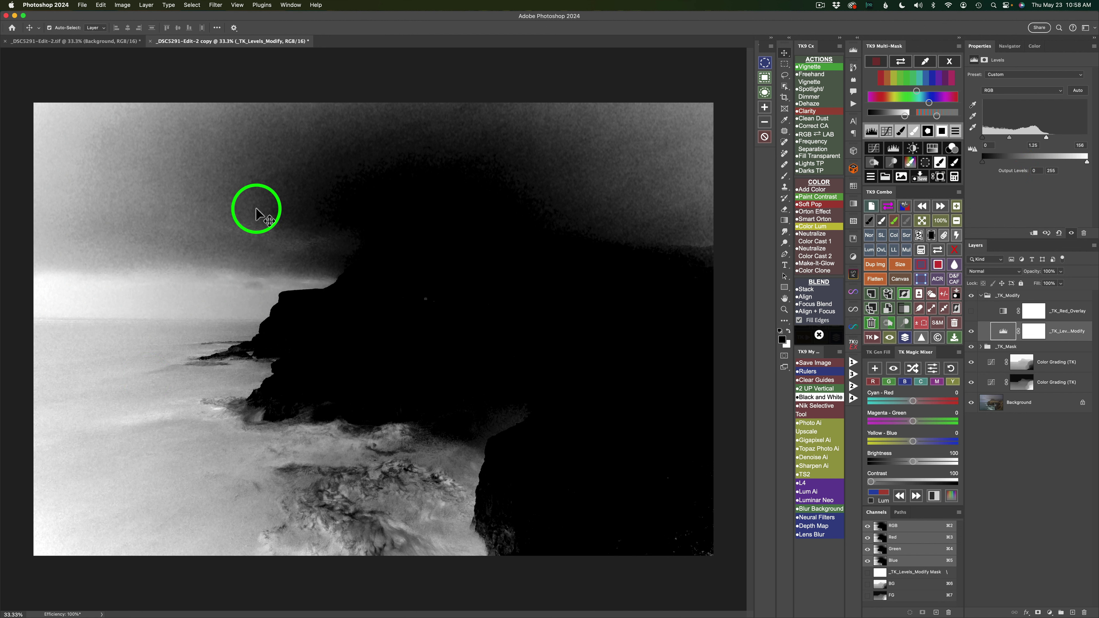
- Restrict the sea mask to a rectangular selection below the horizon, softening the selection's edge with a 4.0-pixel Gaussian Blur
click(785, 65)
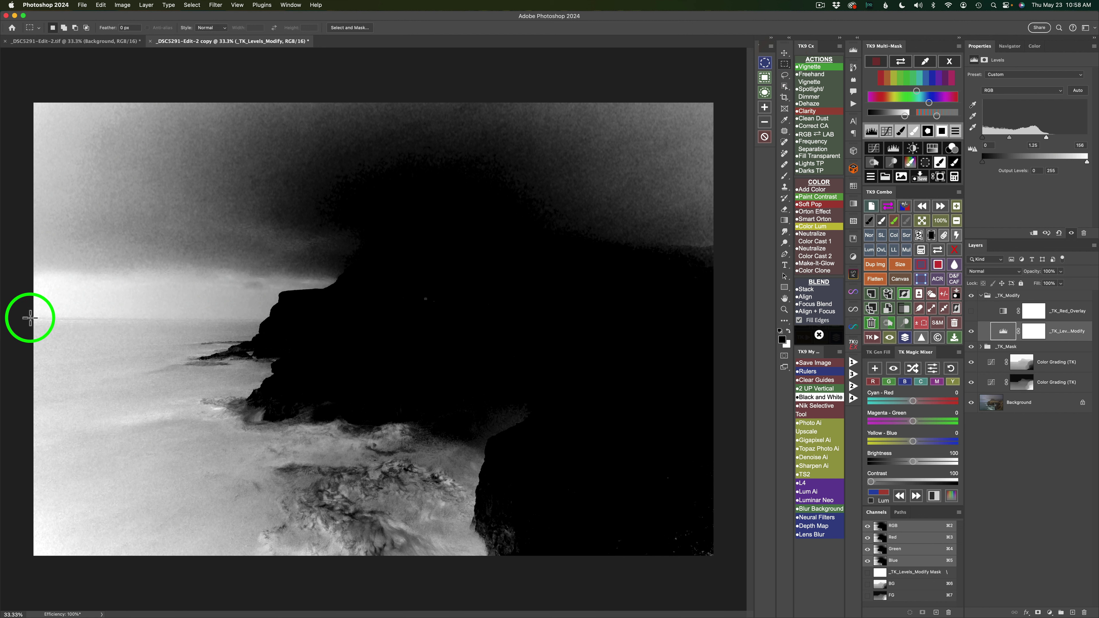
drag(29, 318, 559, 597)
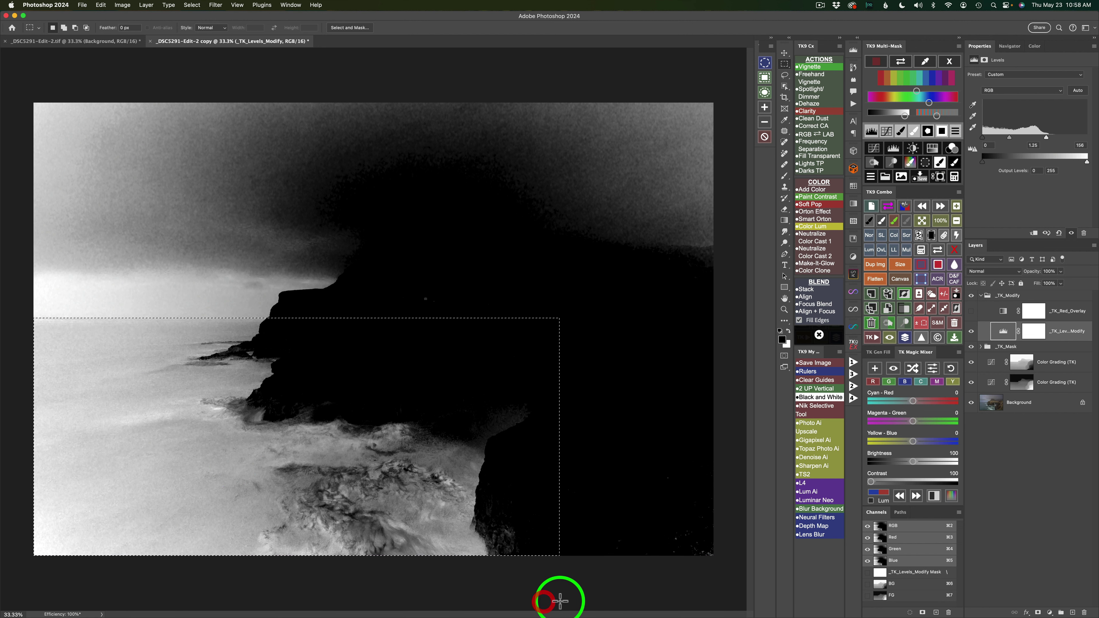
click(928, 131)
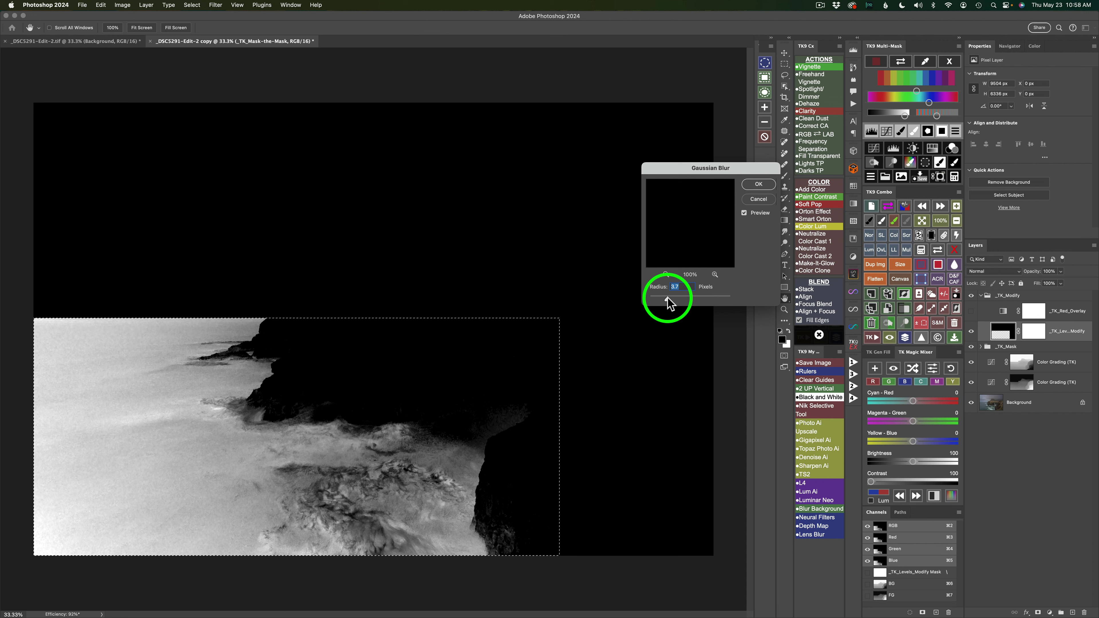
drag(667, 297, 668, 299)
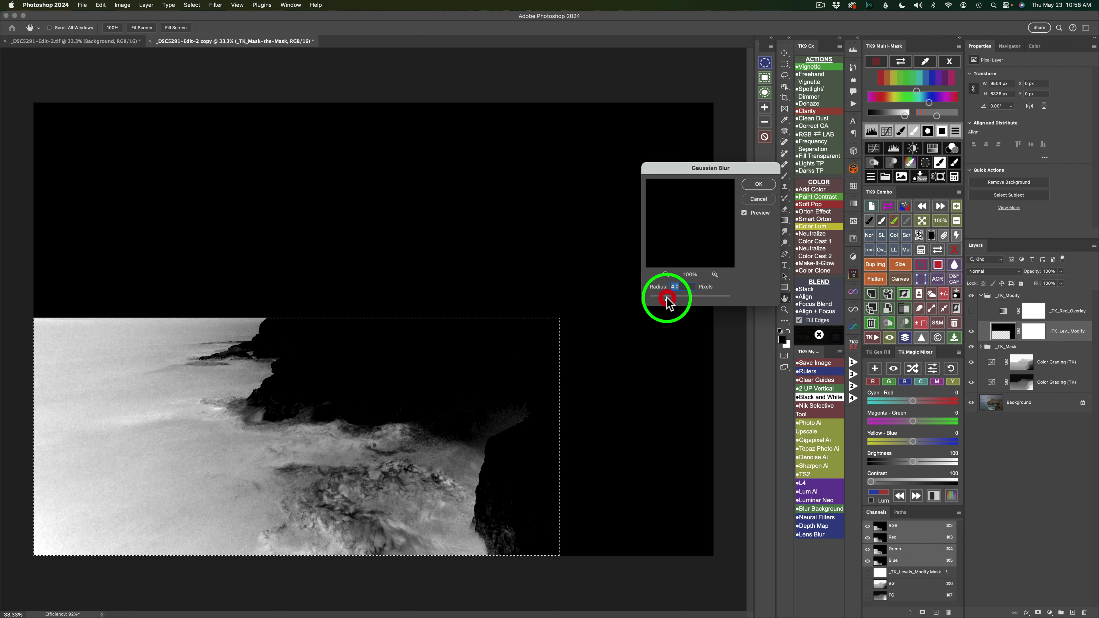
click(758, 185)
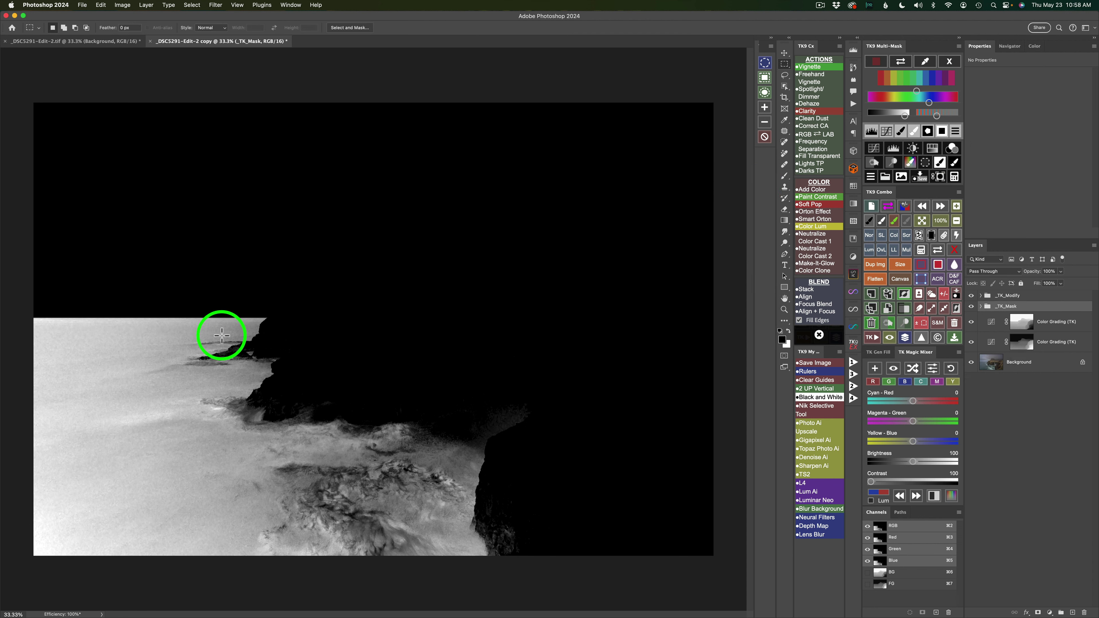
- Add a Hue/Saturation layer through the sea mask with saturation +26, hue -8 and lightness -8, and compare the photo with and without it
click(933, 150)
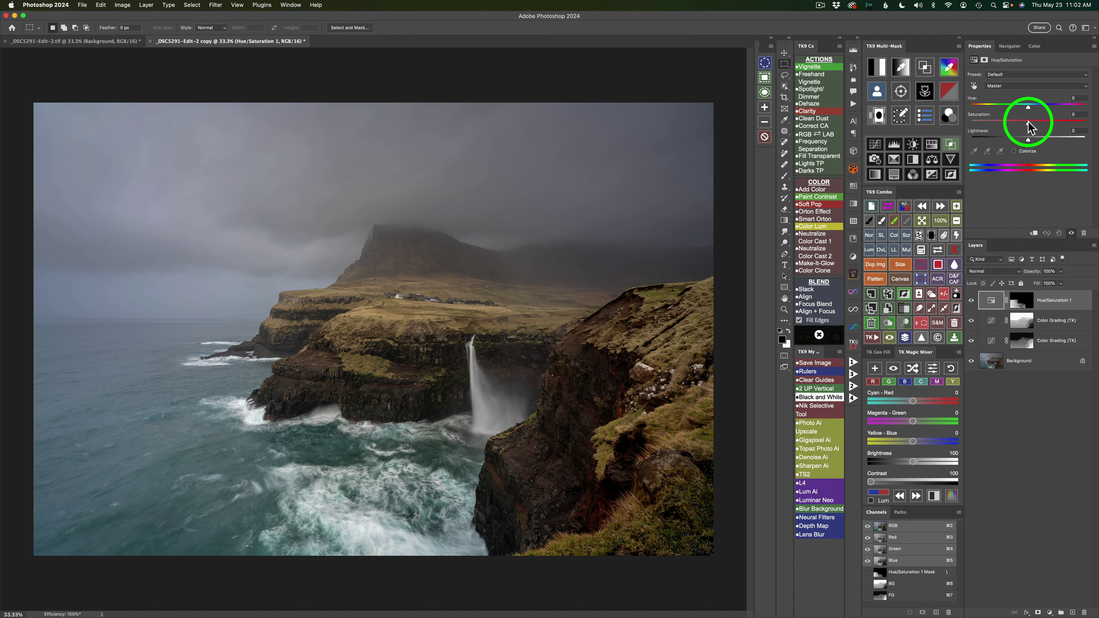
drag(1029, 123, 1043, 124)
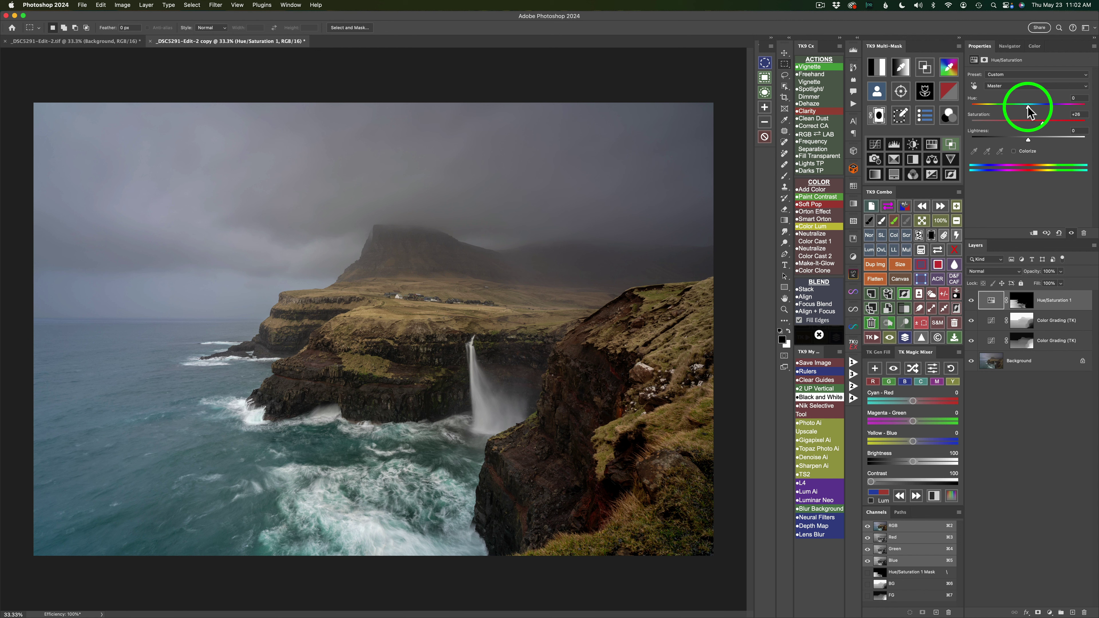
drag(1028, 107, 1024, 107)
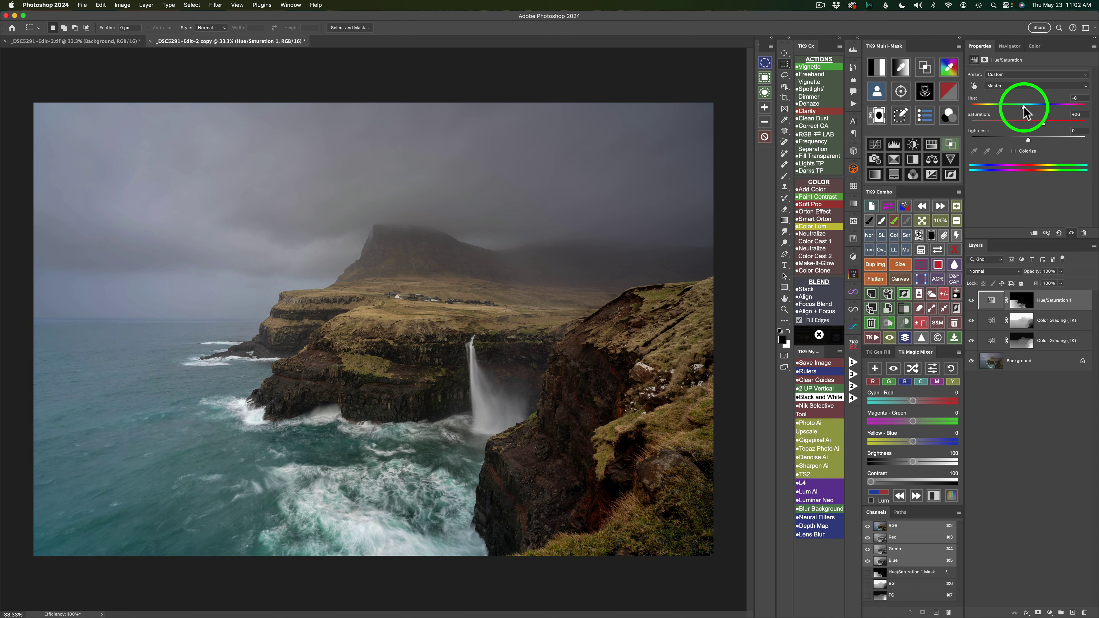
click(1023, 107)
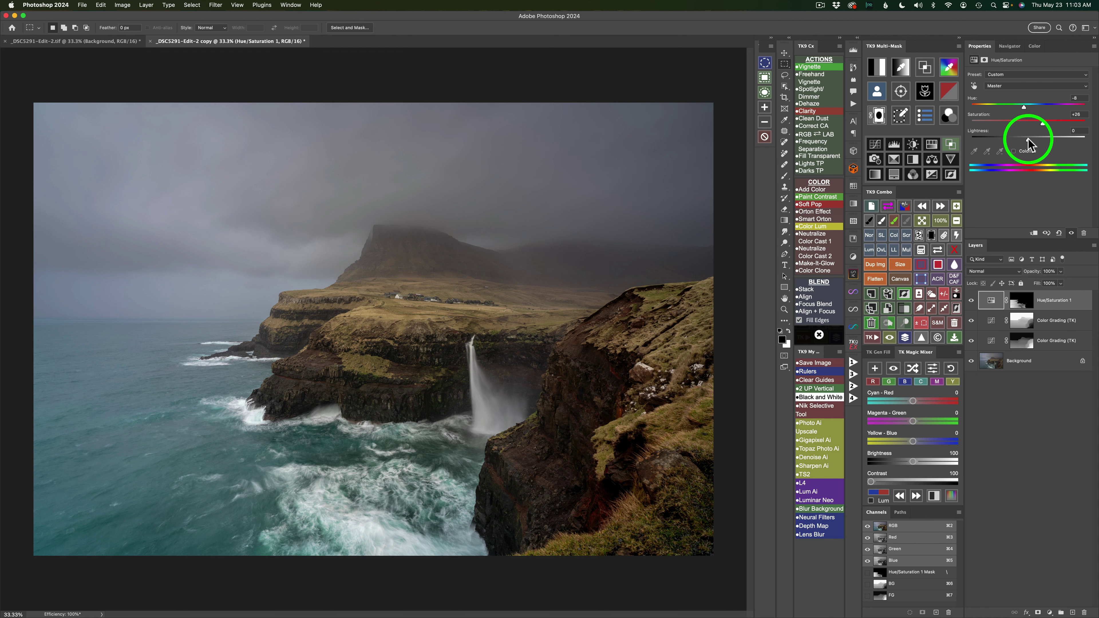
drag(1028, 140, 1023, 139)
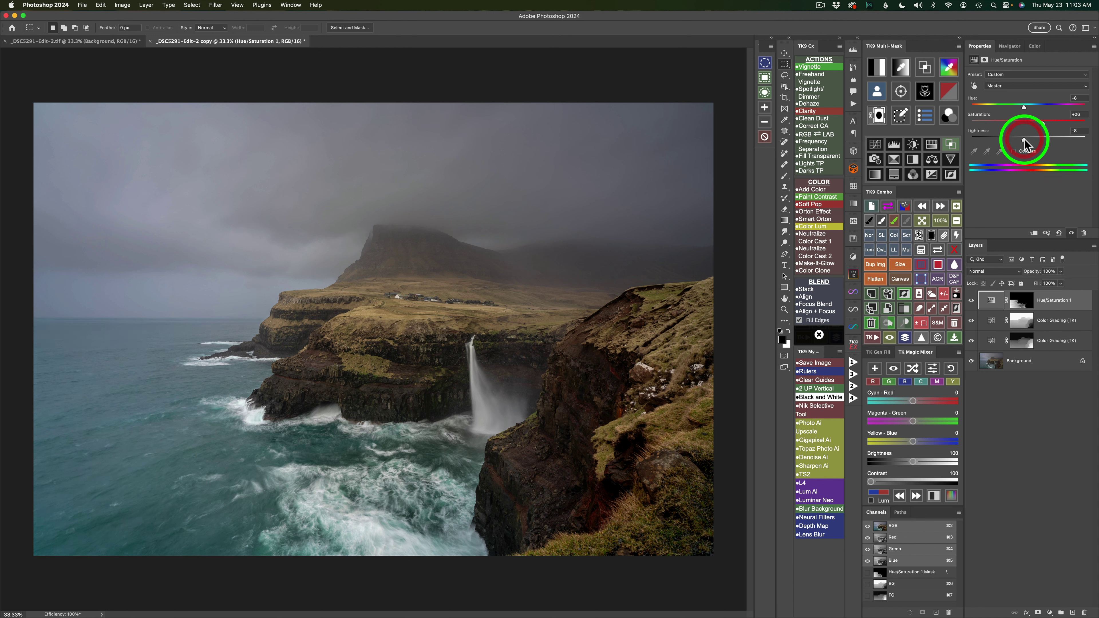
click(971, 300)
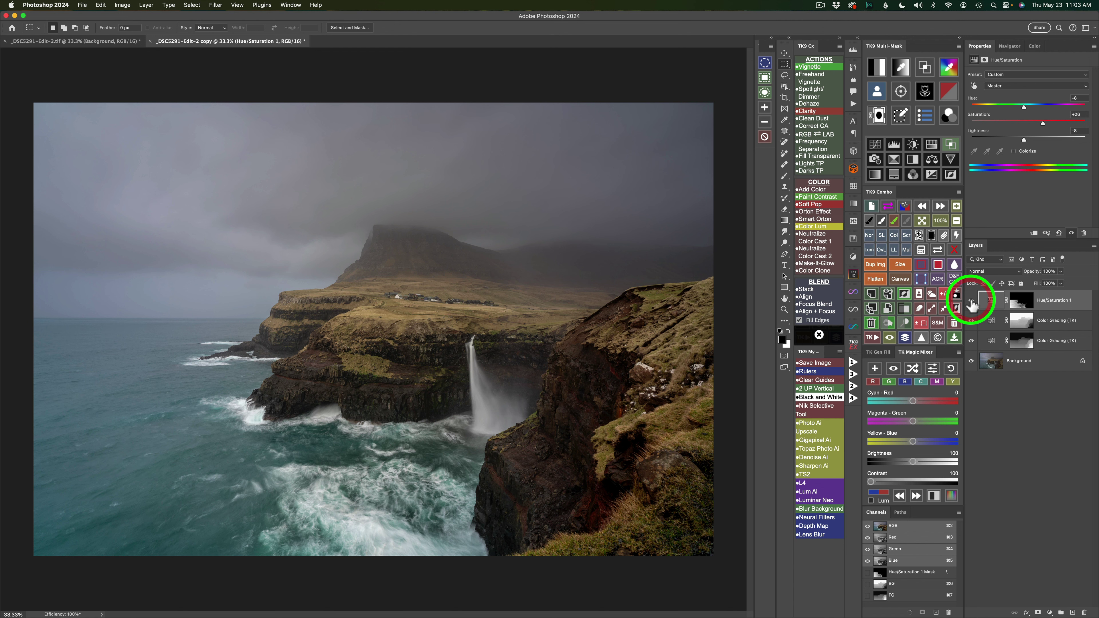
click(971, 301)
click(971, 300)
click(971, 301)
click(971, 301)
click(398, 347)
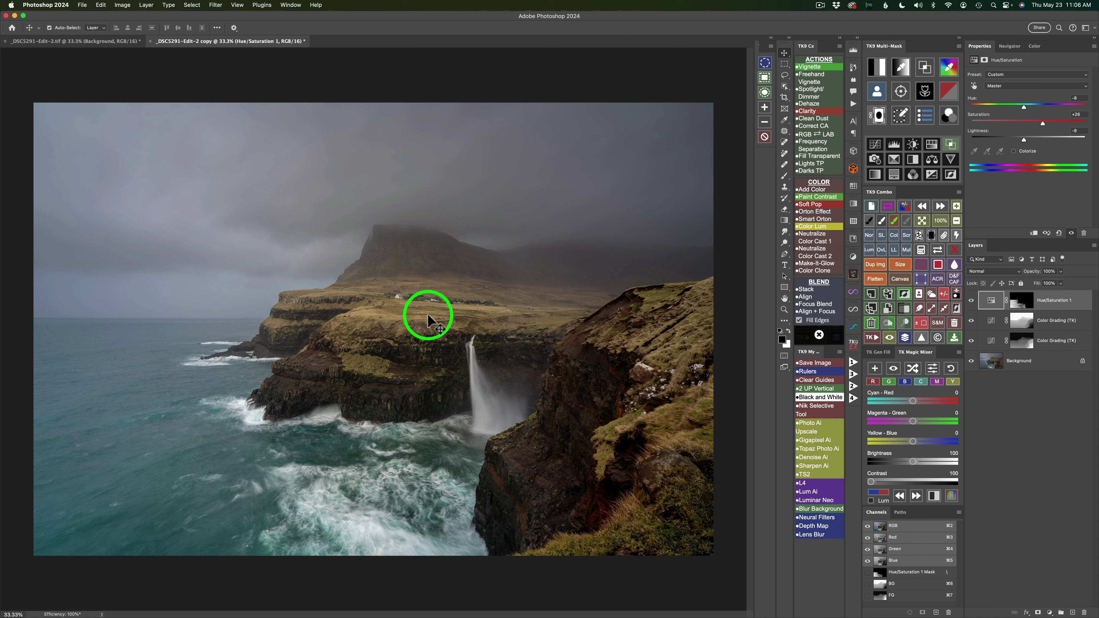
- Create a color mask from a tan-green sampled on the clifftop grass and brighten the mask strongly
click(949, 69)
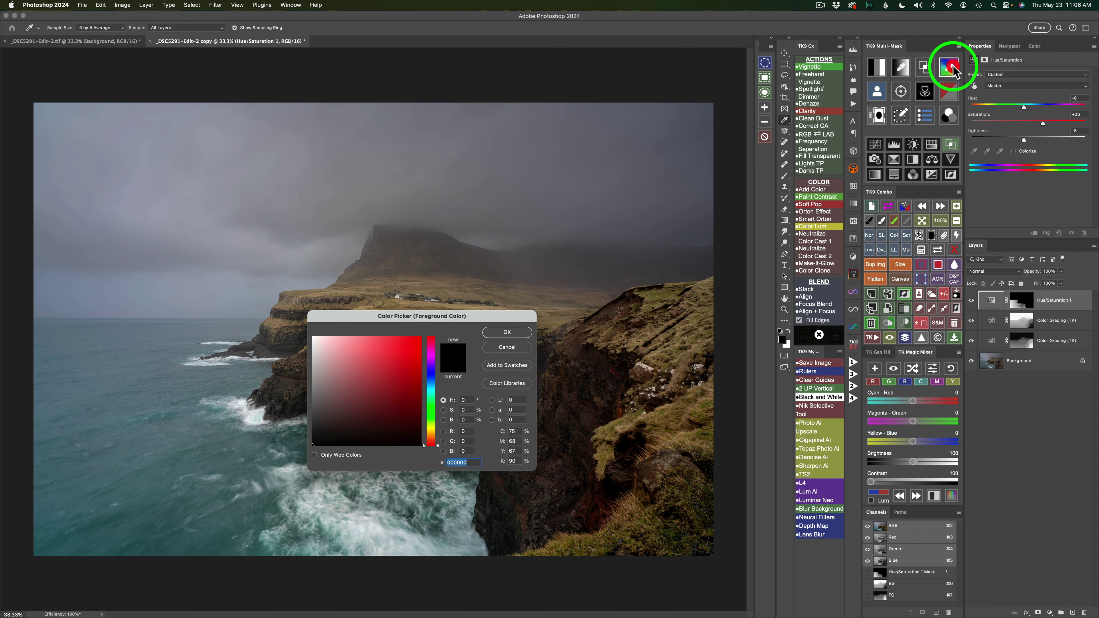
drag(466, 319, 694, 320)
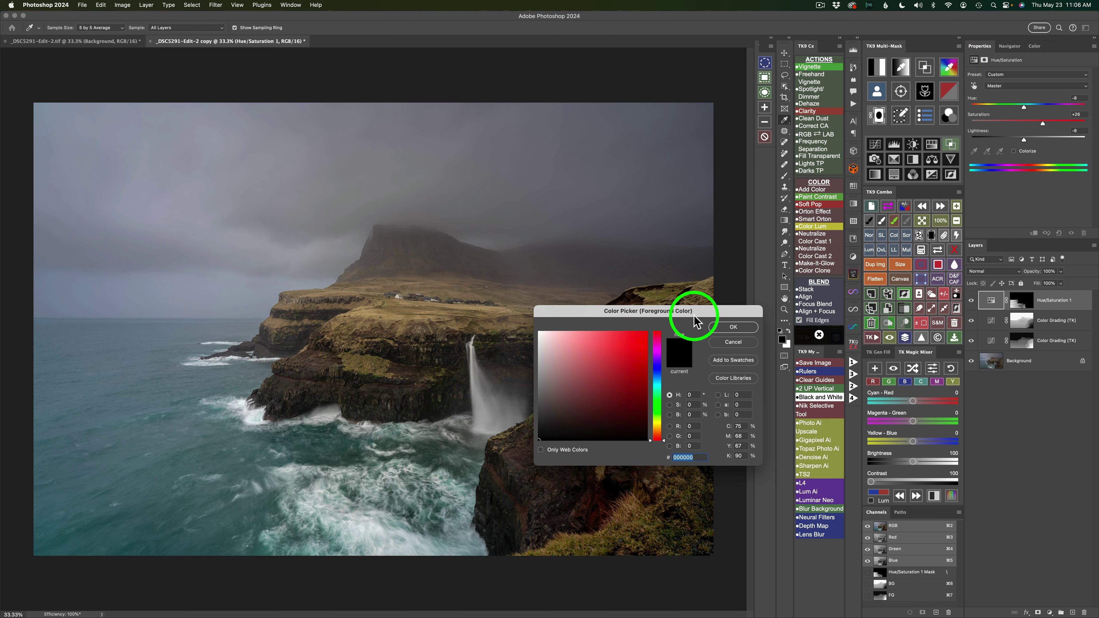
click(460, 306)
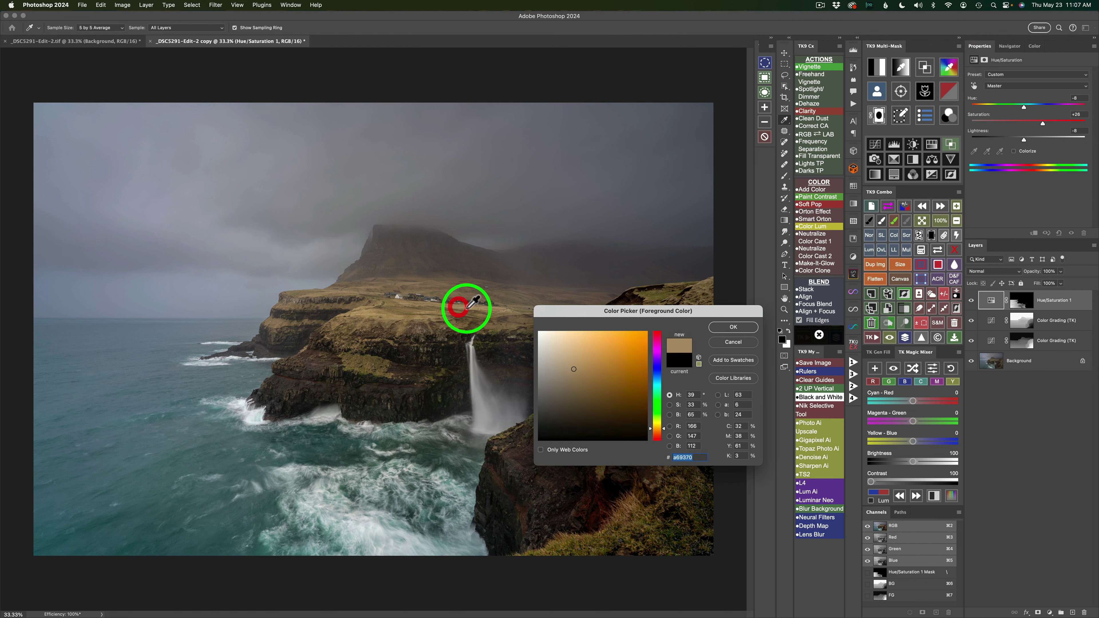
click(732, 329)
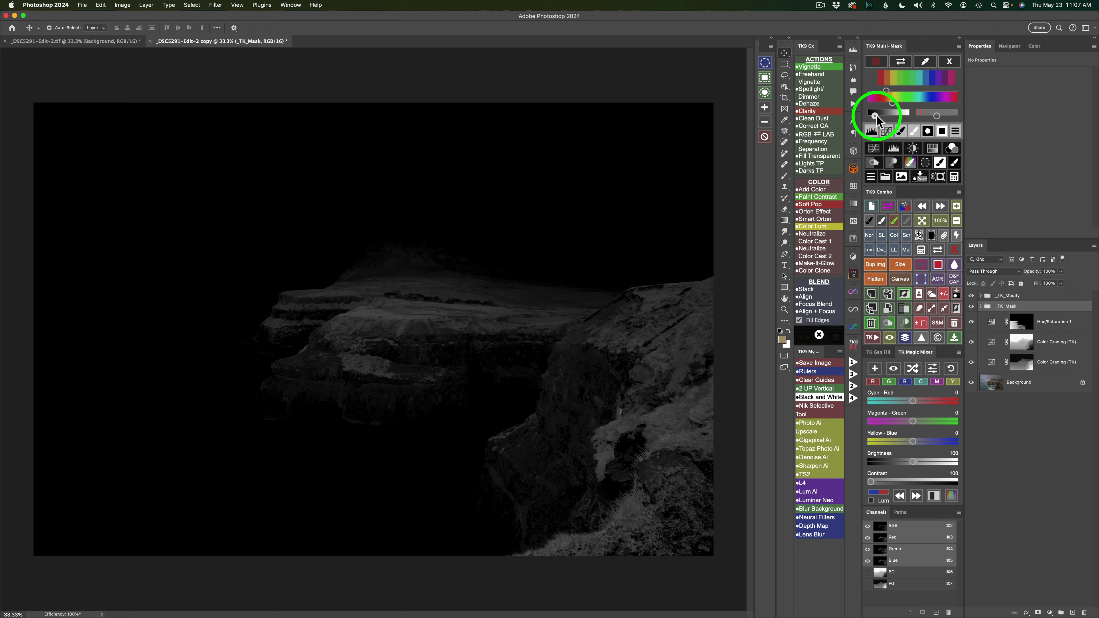
drag(876, 116, 899, 117)
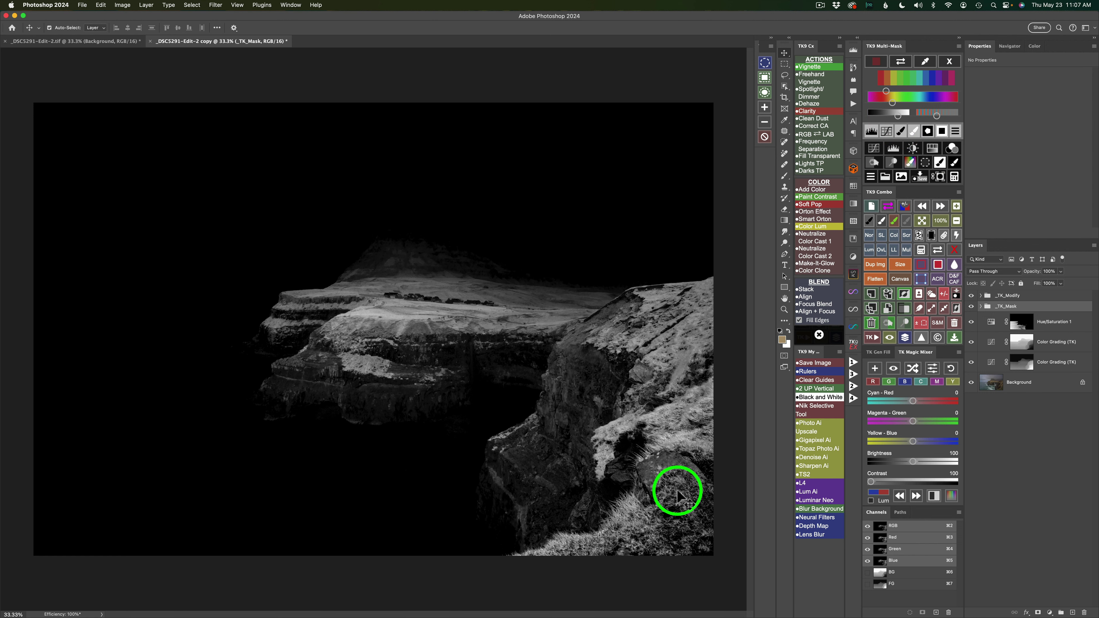
- Add a Hue/Saturation layer through the grass mask with saturation +26 and lightness -6
click(933, 148)
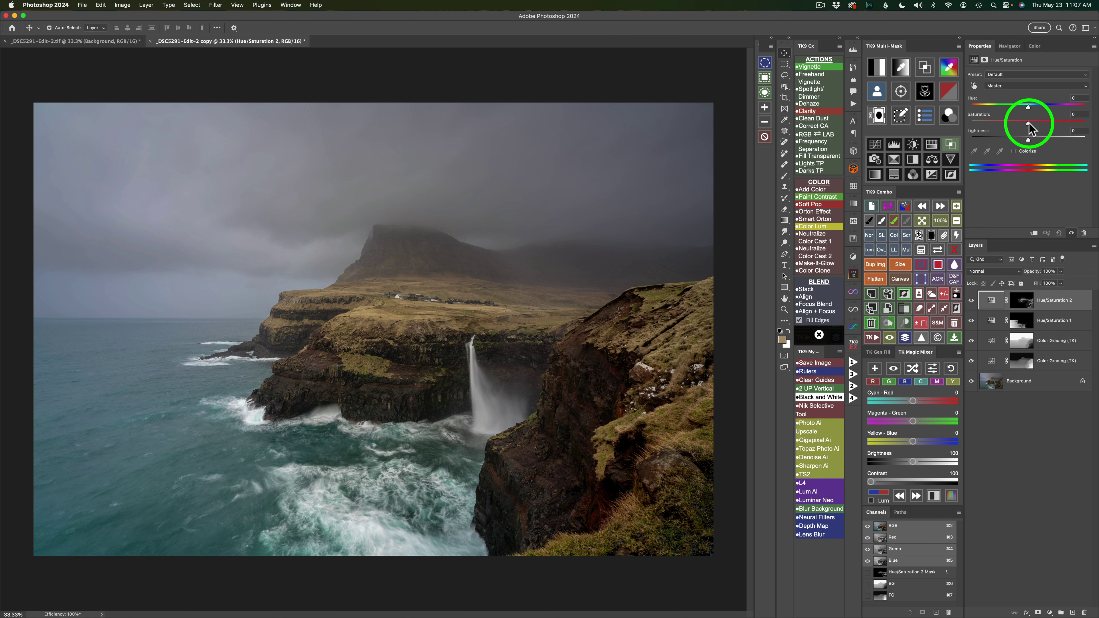
drag(1029, 129, 1045, 128)
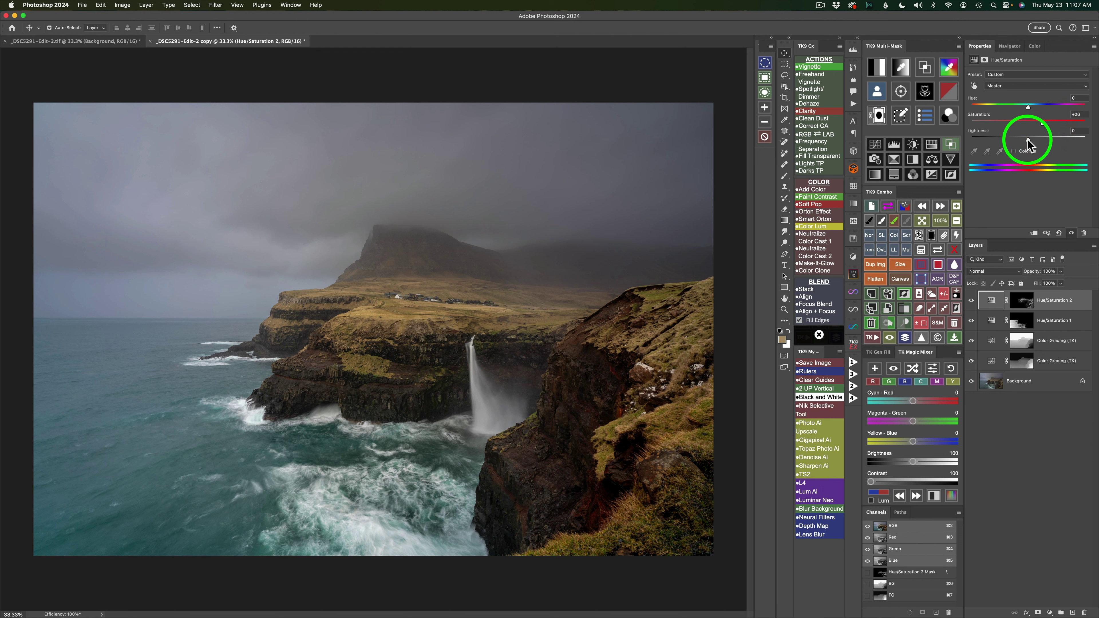
drag(1028, 137, 1025, 140)
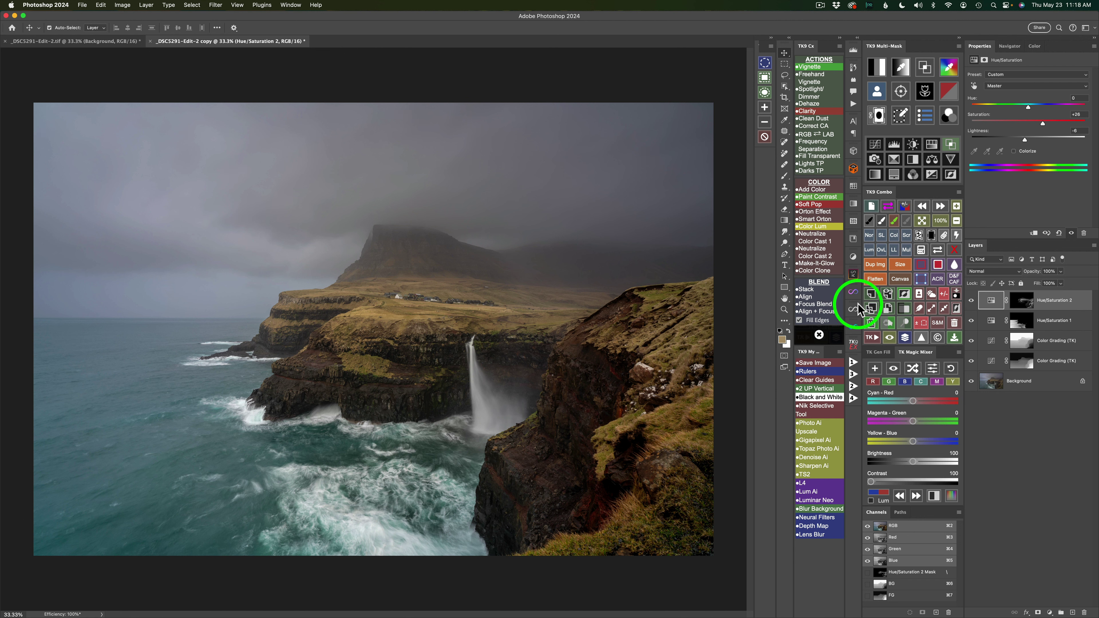
- Run the Soft Pop action, mask its layer with the saved FG channel, and compare the photo with and without it
click(812, 205)
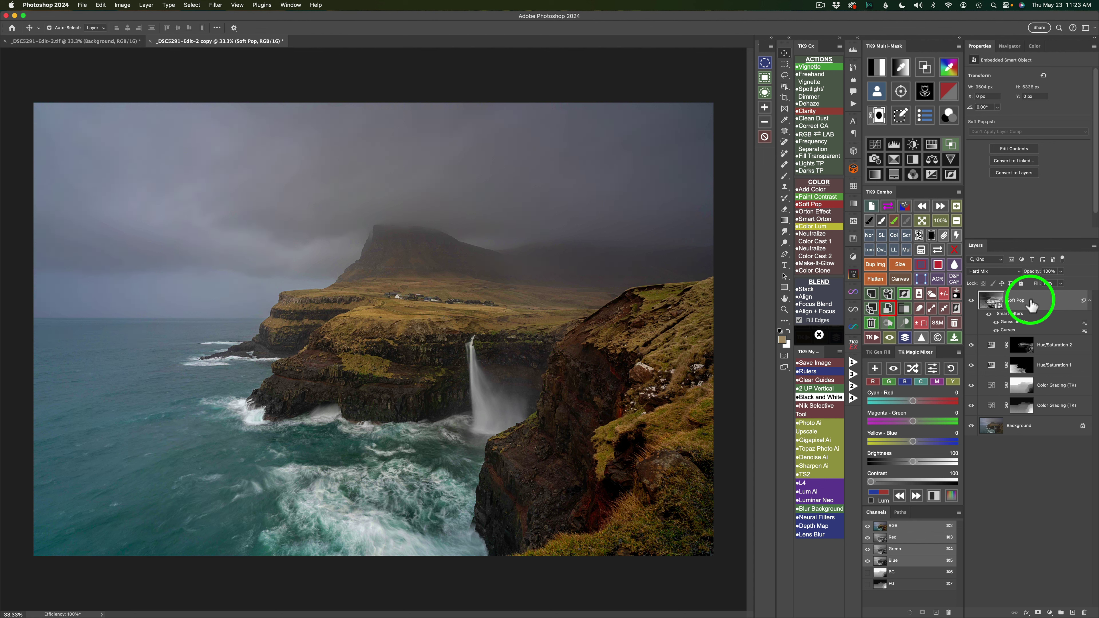
click(922, 250)
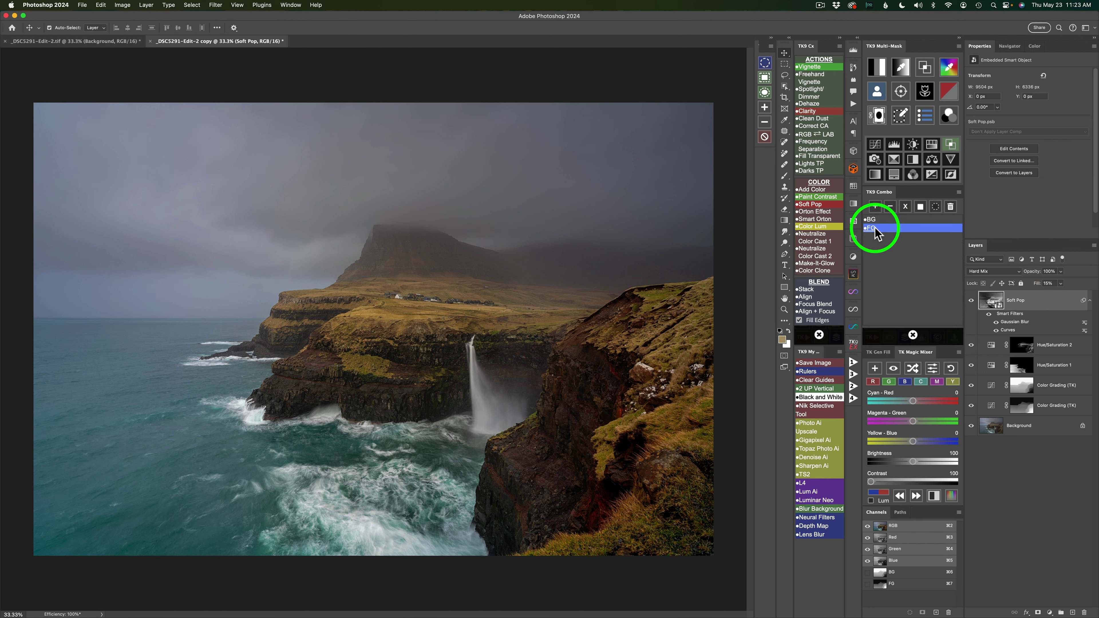
click(920, 207)
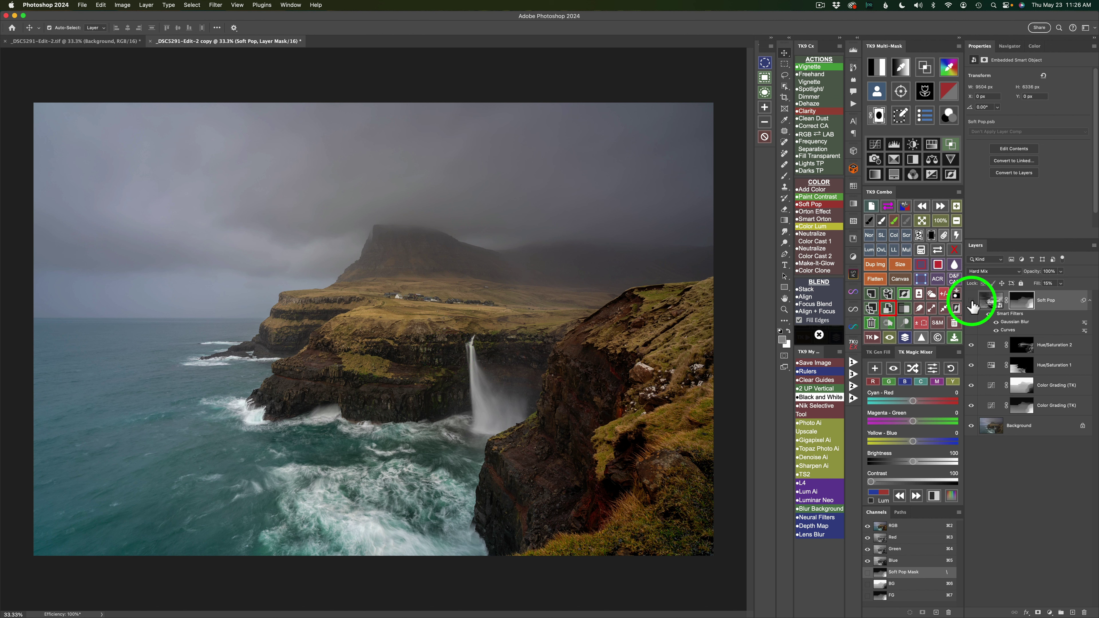
click(971, 301)
click(972, 302)
click(971, 301)
click(971, 301)
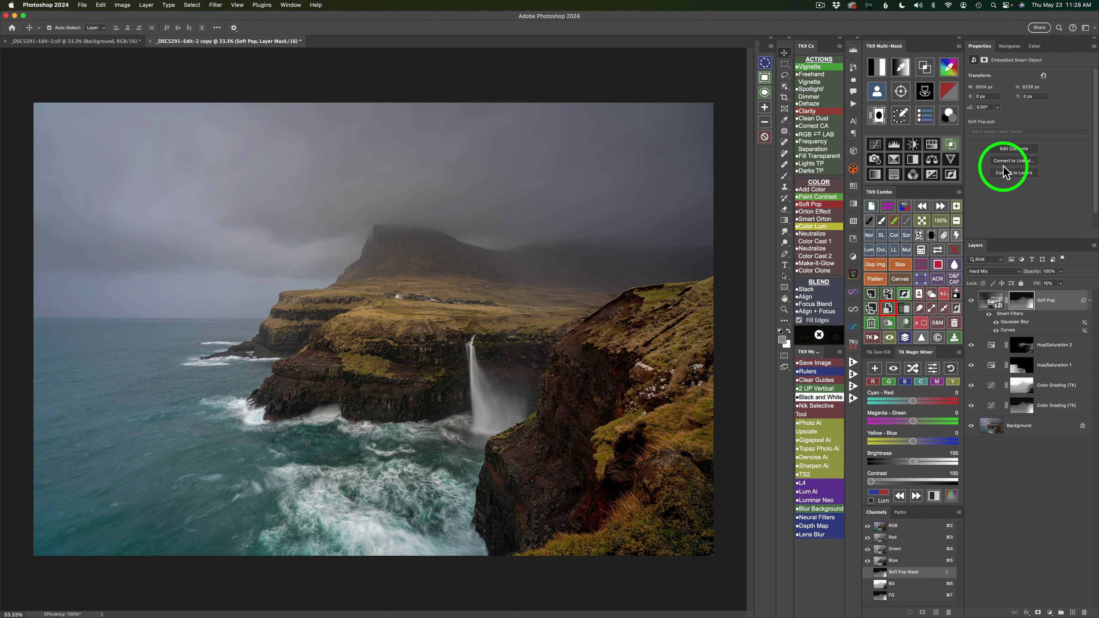
- Build a midtones 1 luminosity mask and add a Curves layer through it
click(881, 65)
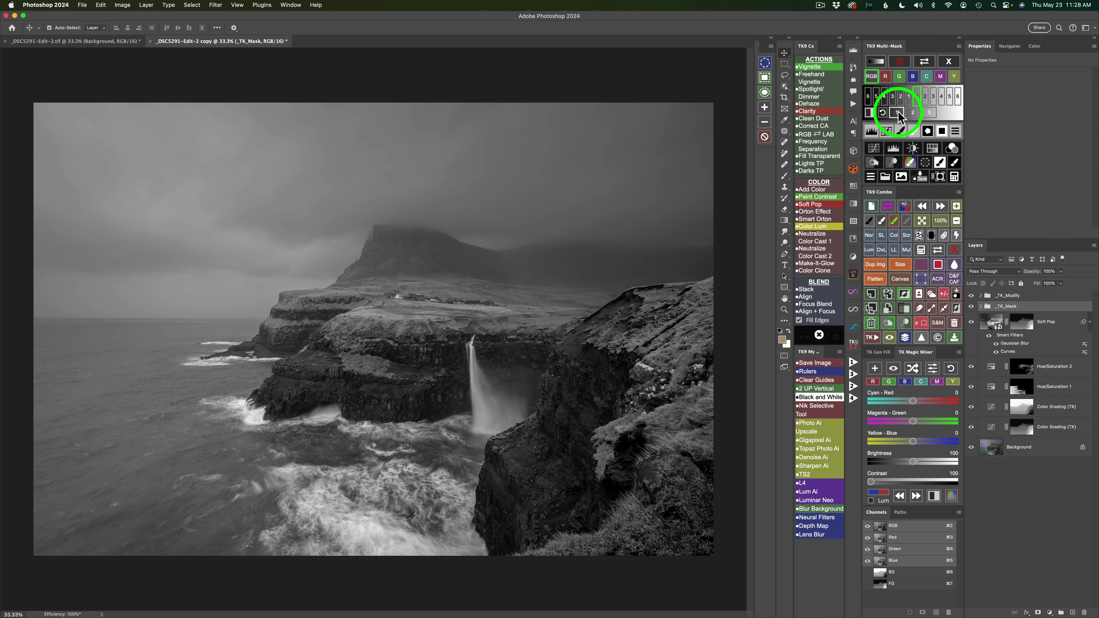
click(897, 113)
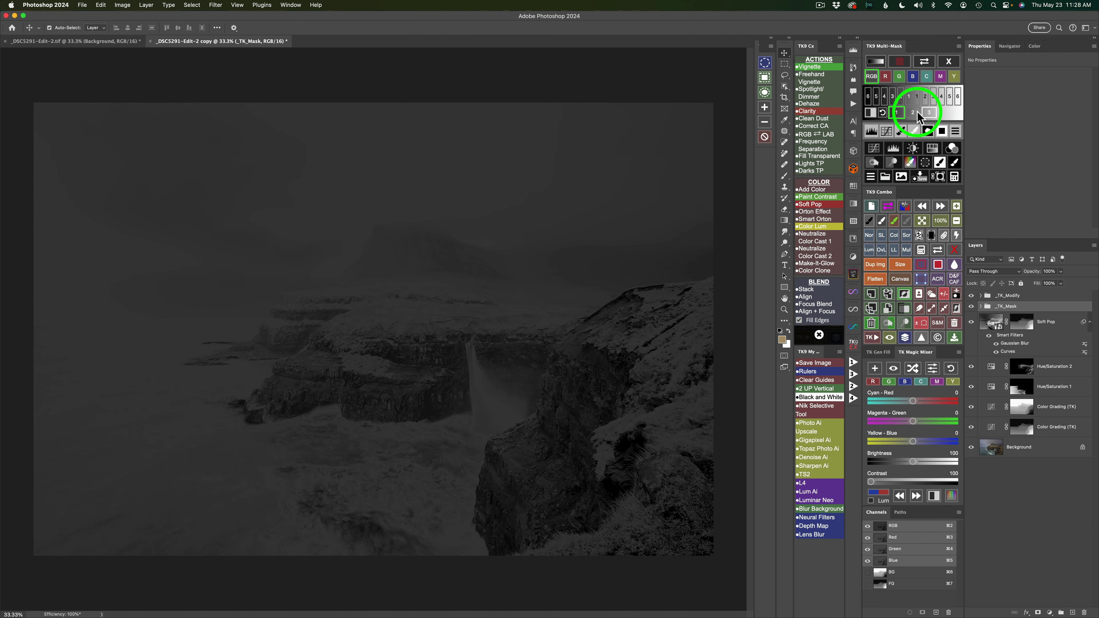
click(897, 113)
click(876, 148)
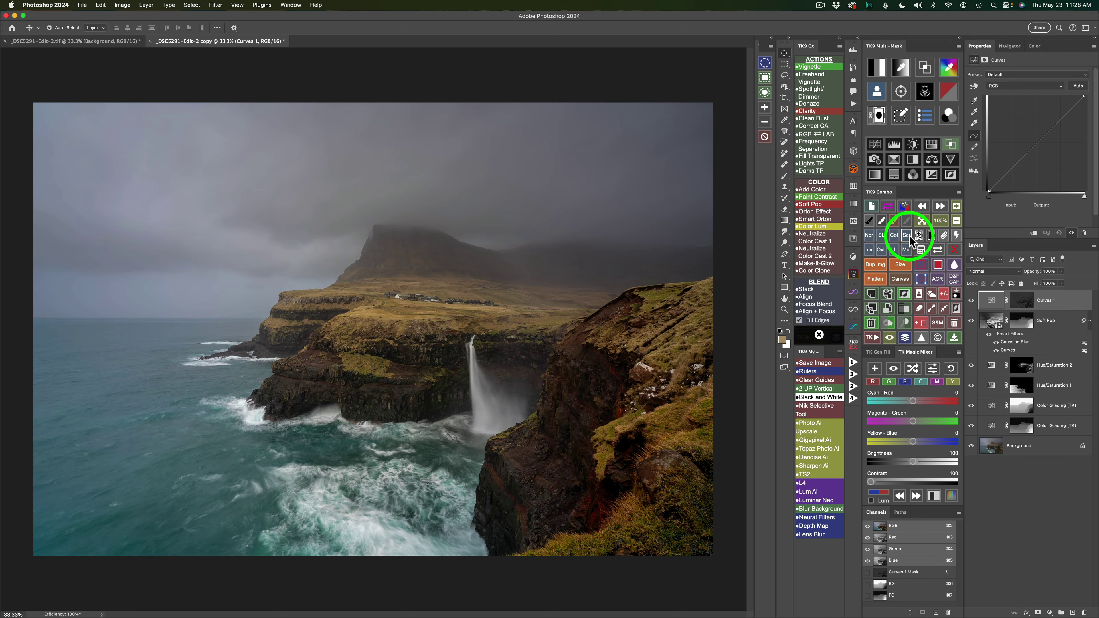
- Set the Curves layer to Screen blending at 80% opacity and compare the photo with and without it
click(906, 236)
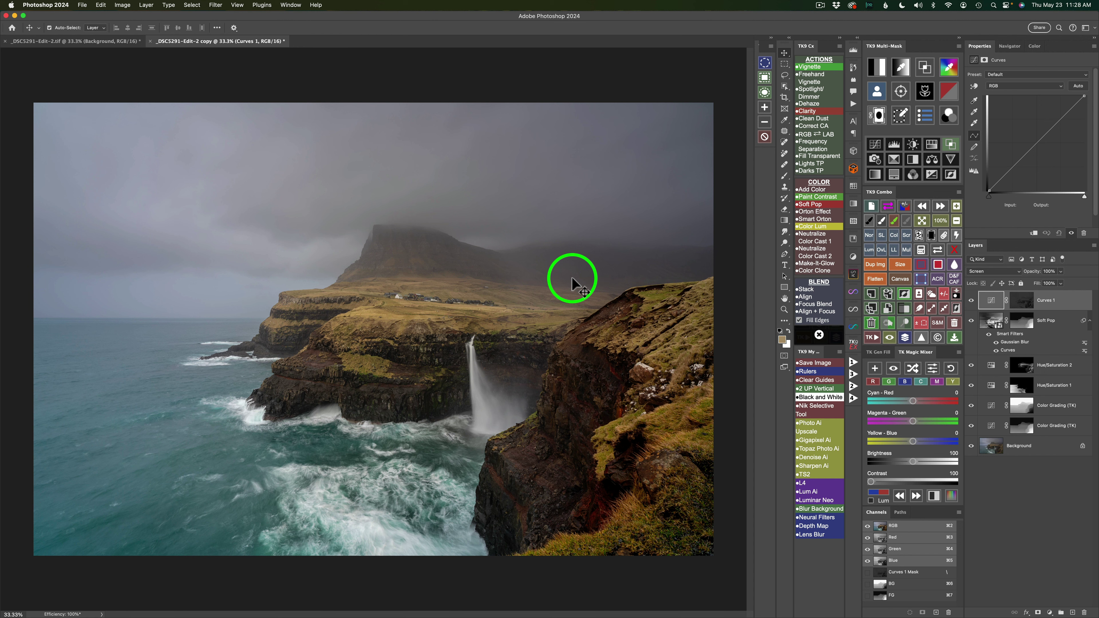
click(1061, 273)
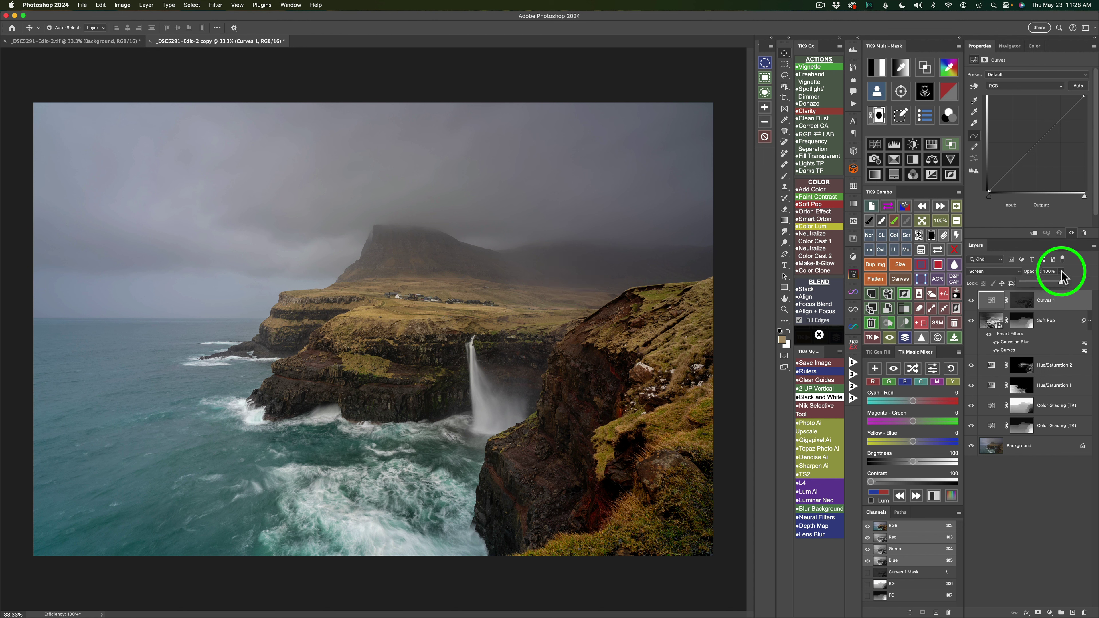
drag(1061, 281, 1053, 282)
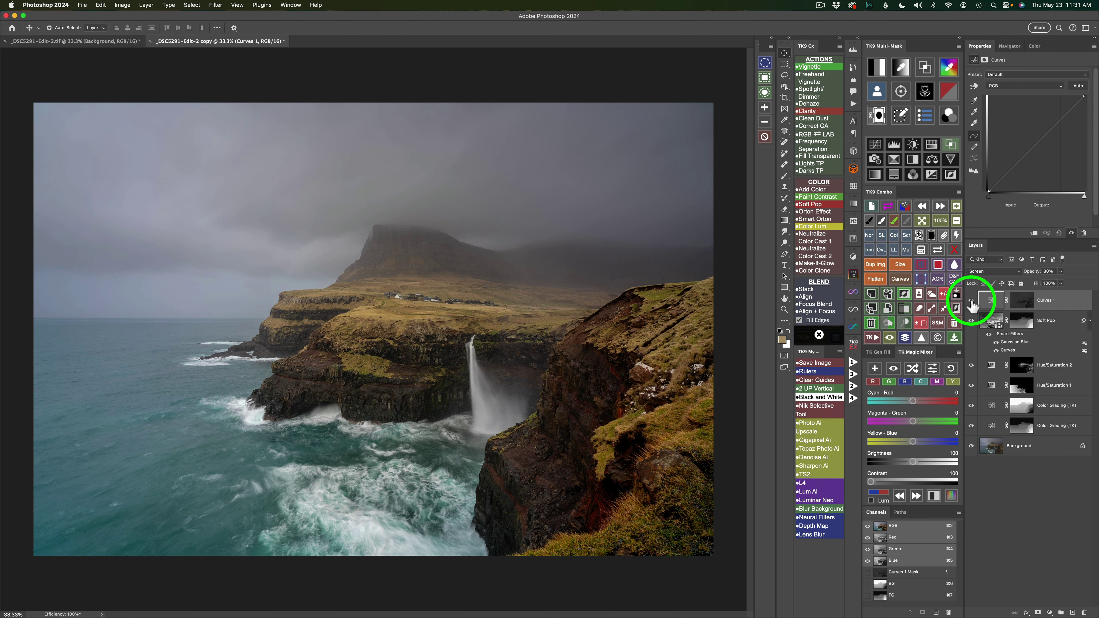
click(971, 301)
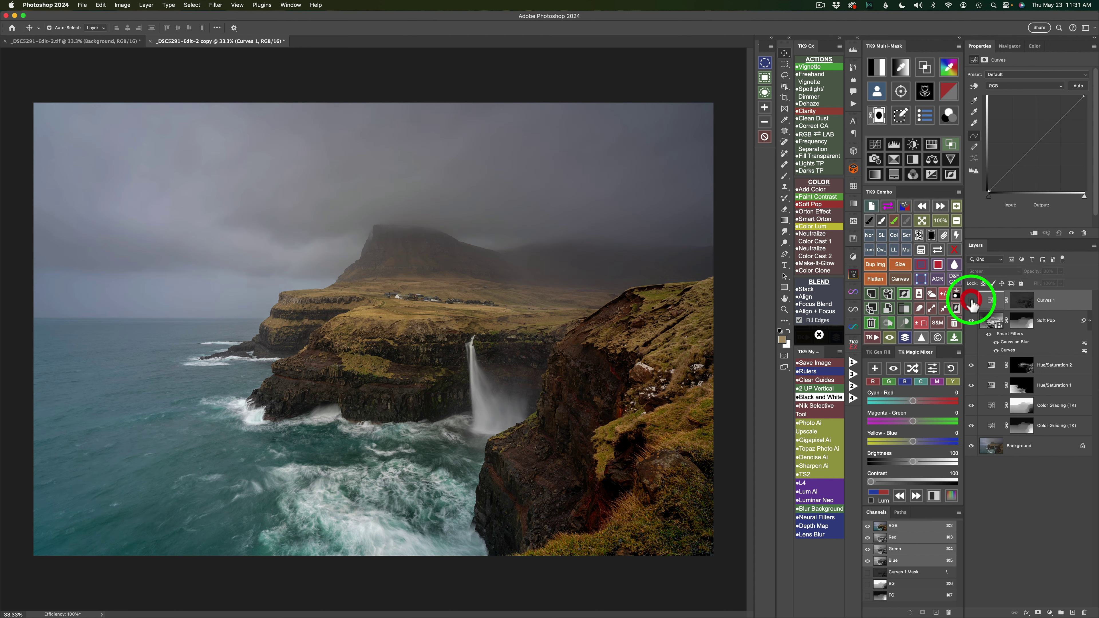
click(971, 300)
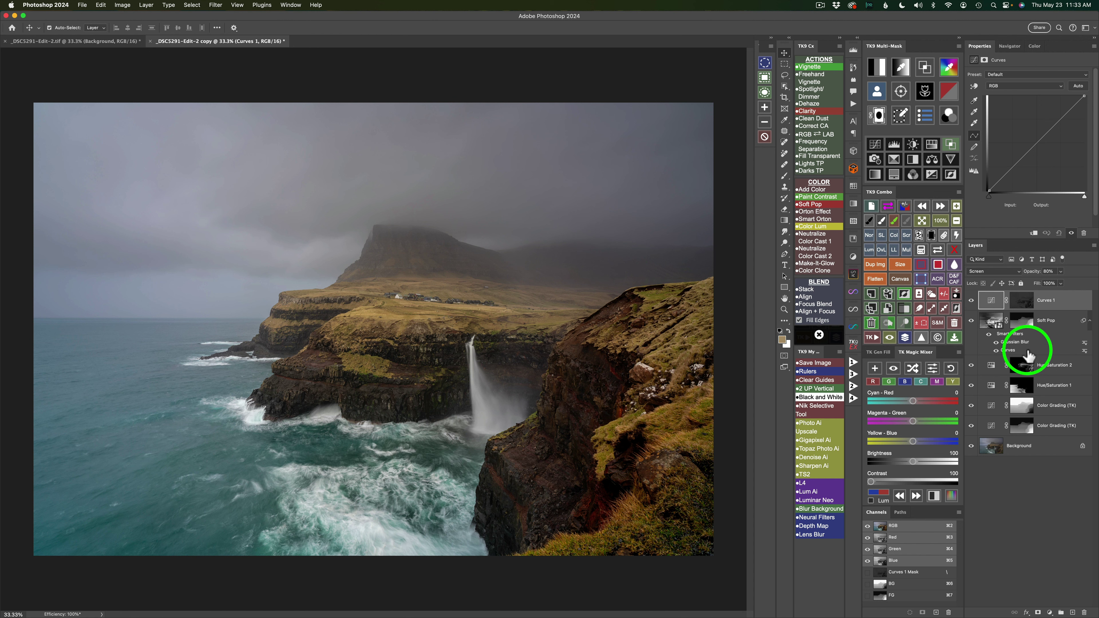
- Add a Brightness/Contrast layer through a zone I mask of the darkest tones, set brightness to -103, and compare the effect
click(926, 69)
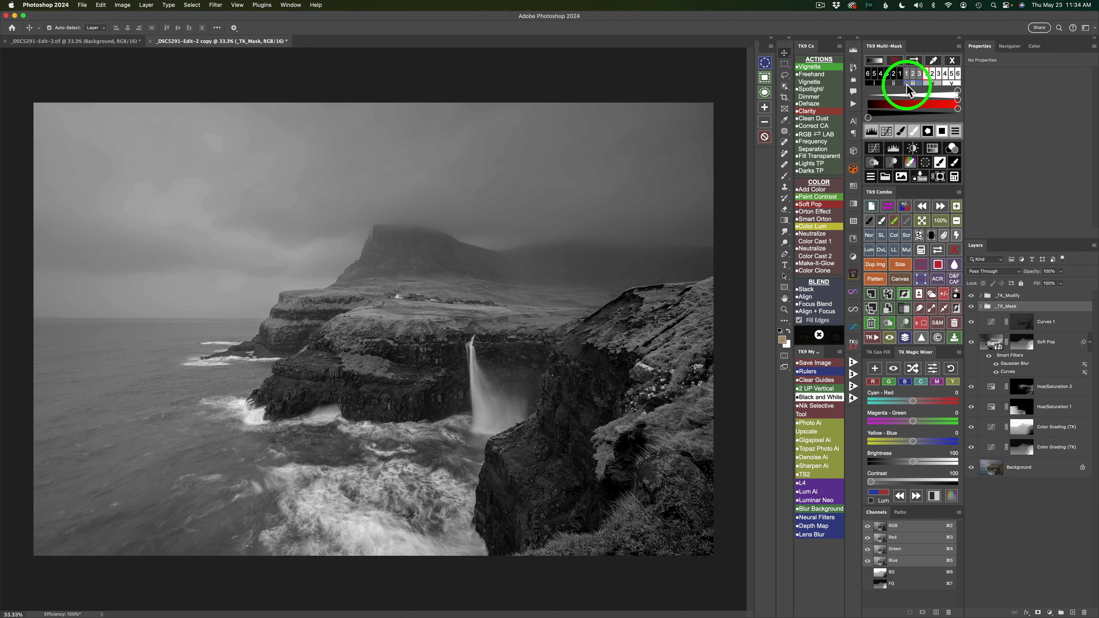
click(875, 83)
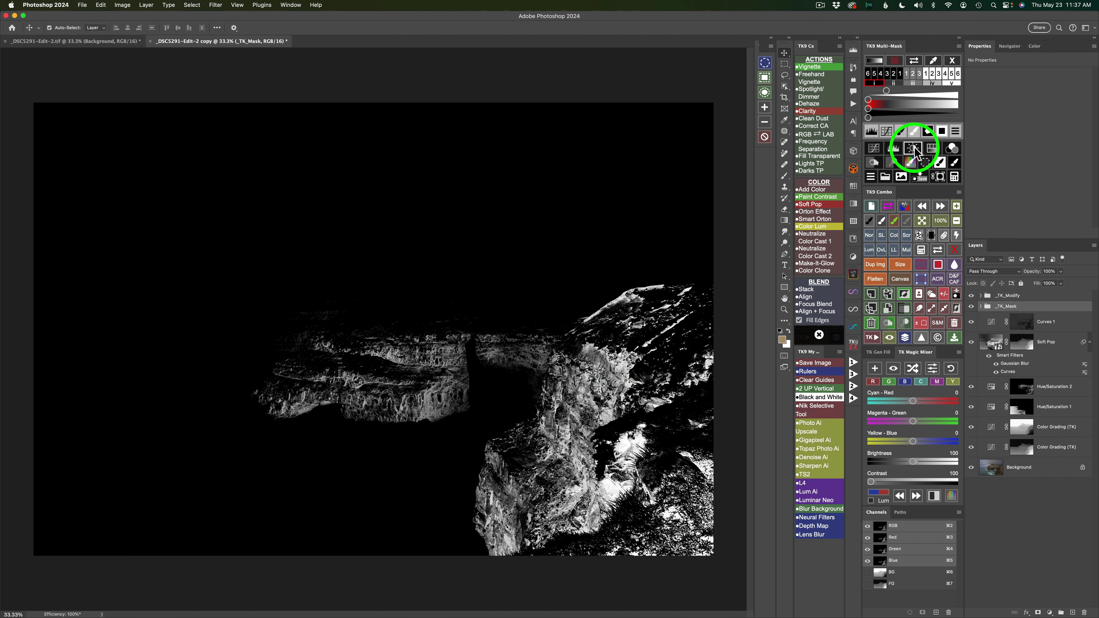
click(913, 149)
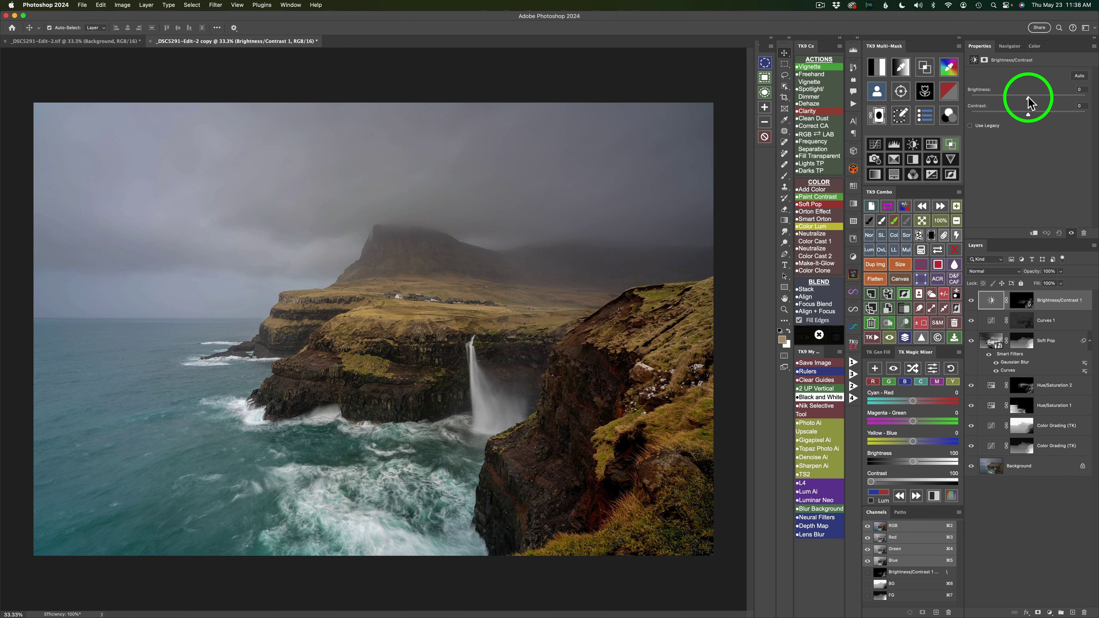
drag(1029, 99, 989, 98)
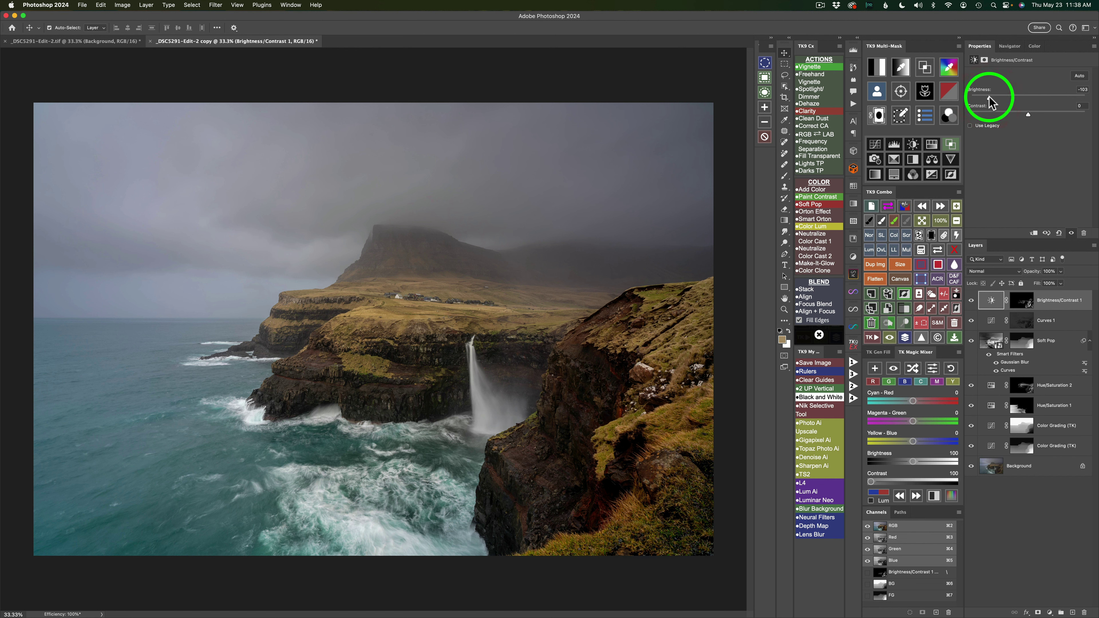
click(974, 299)
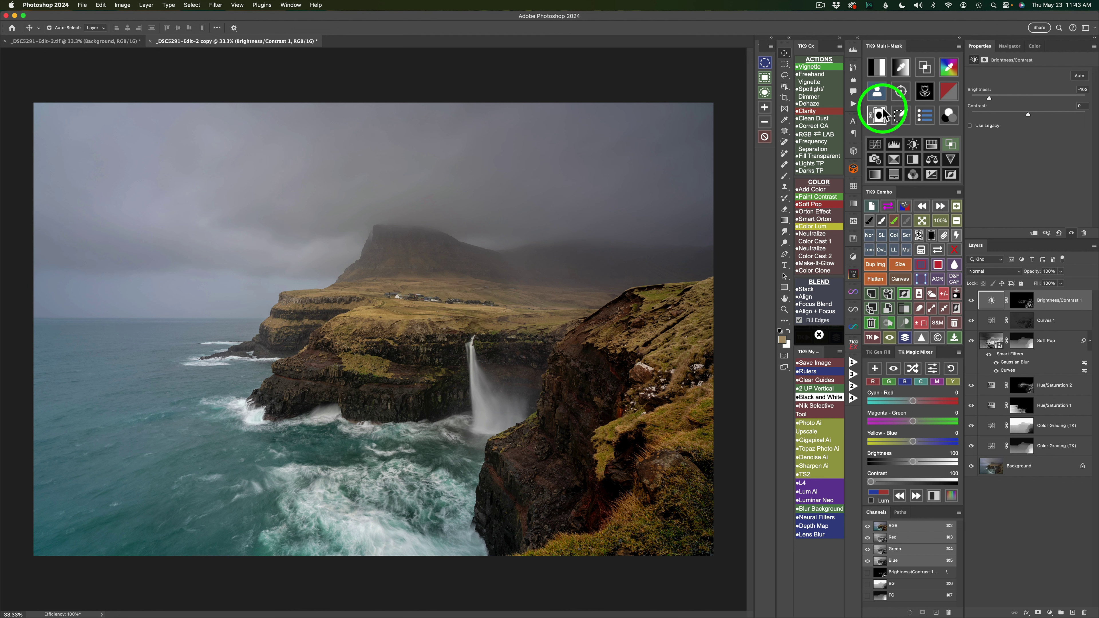
- Preview zones II and III, add a Brightness/Contrast layer limited to zone III with Blend If, and review its Blend If settings
click(926, 69)
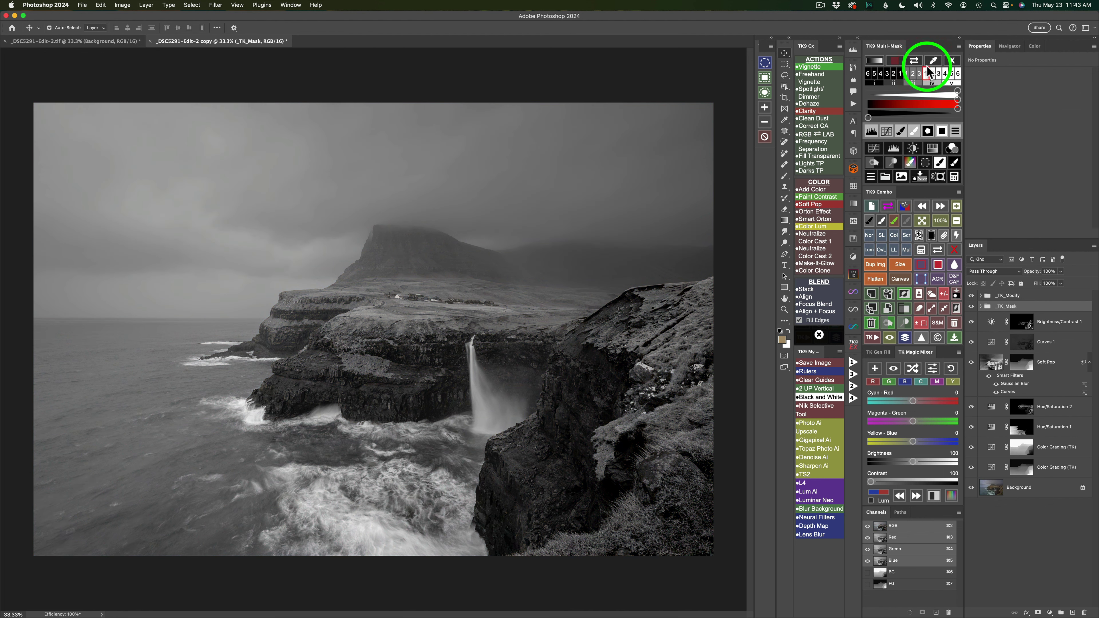
click(894, 82)
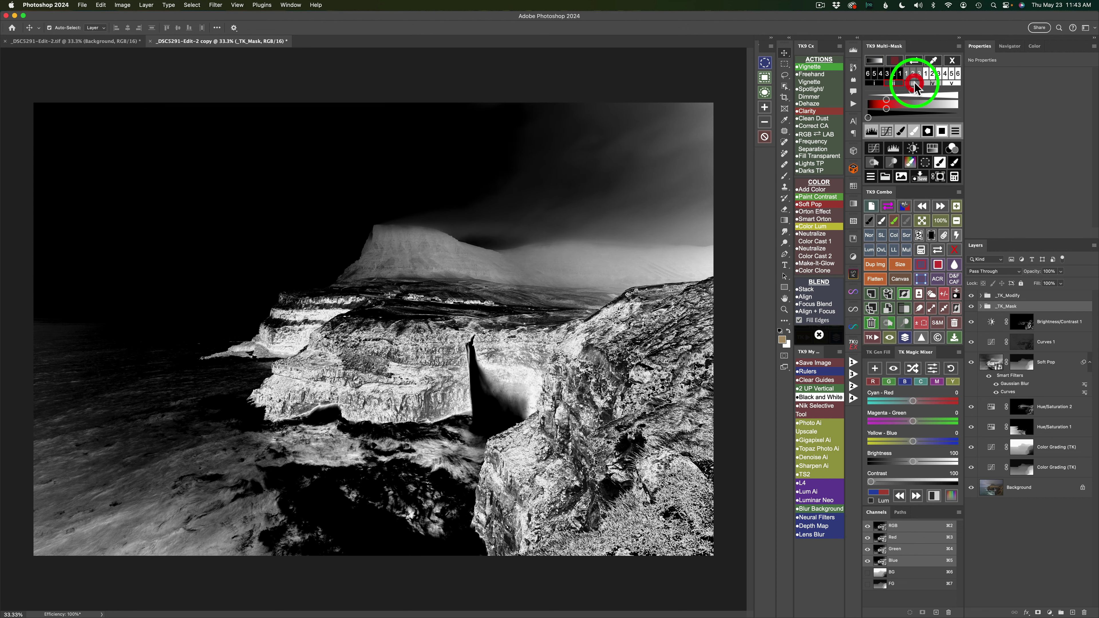
click(914, 83)
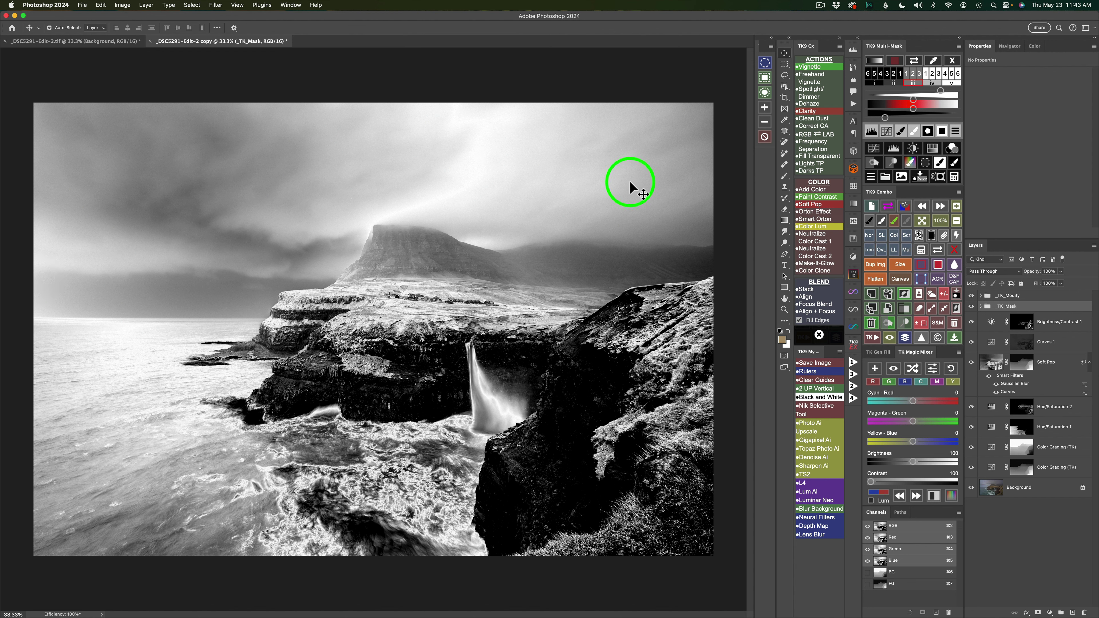
click(914, 149)
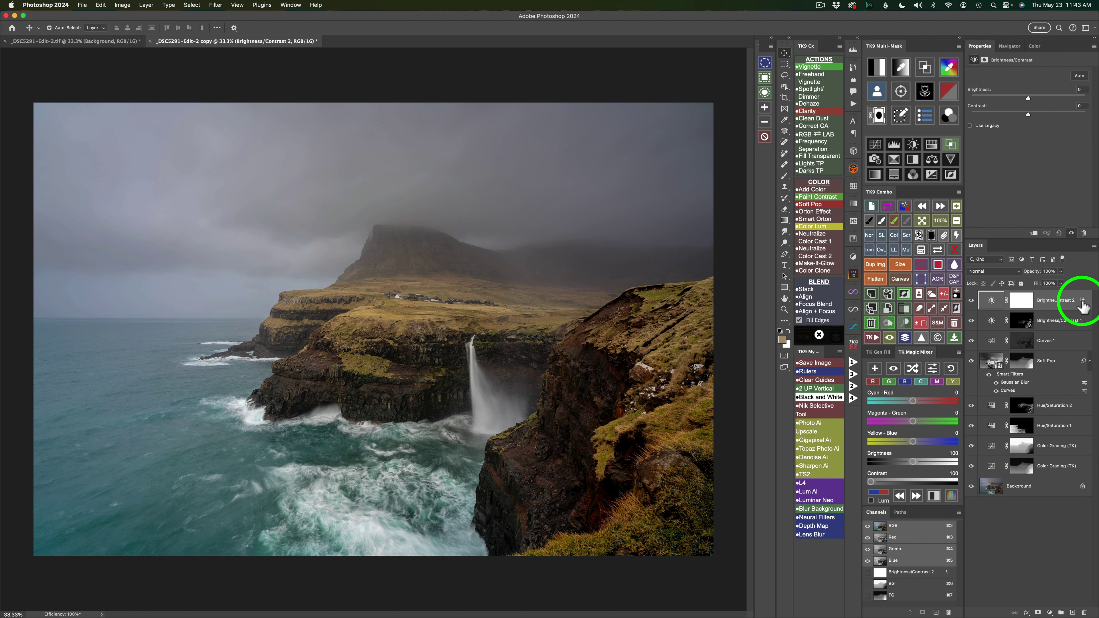
mouse_move(1083, 305)
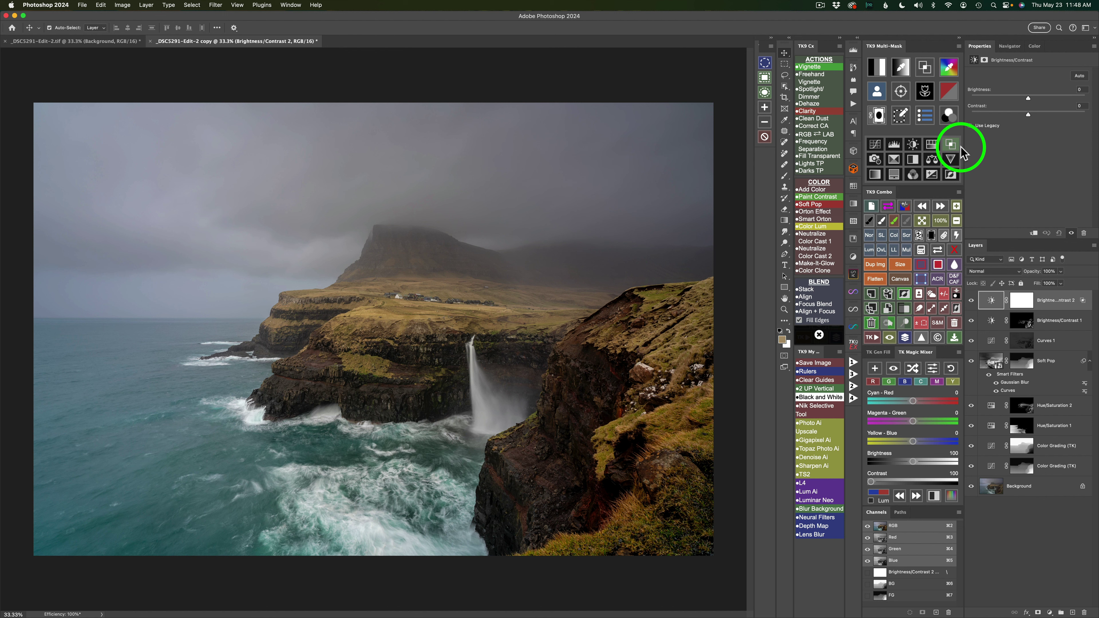
click(951, 145)
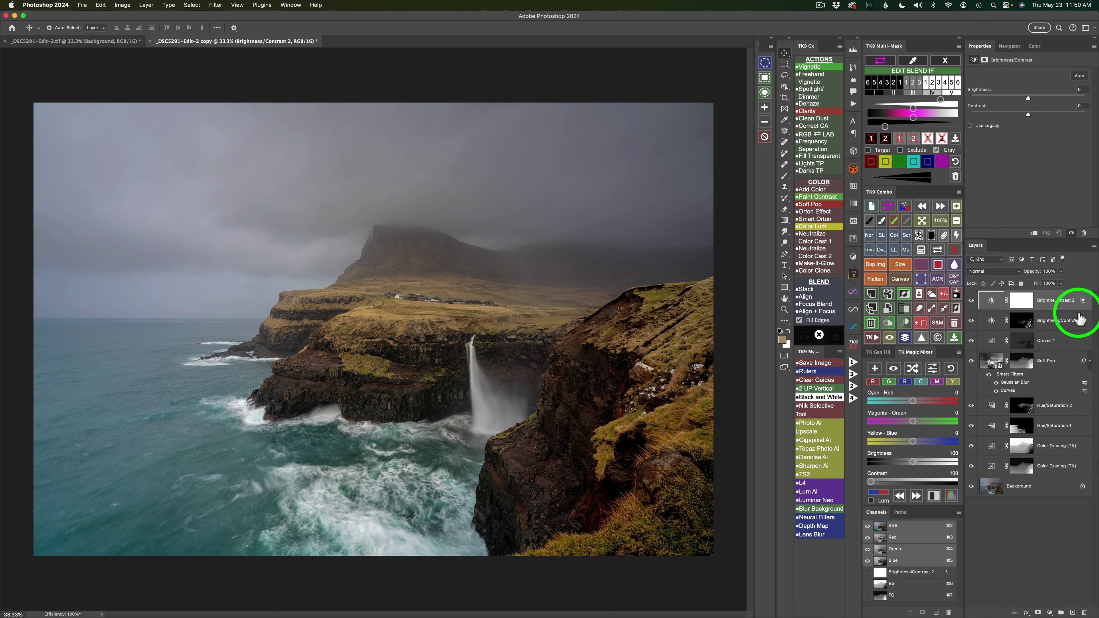
click(950, 65)
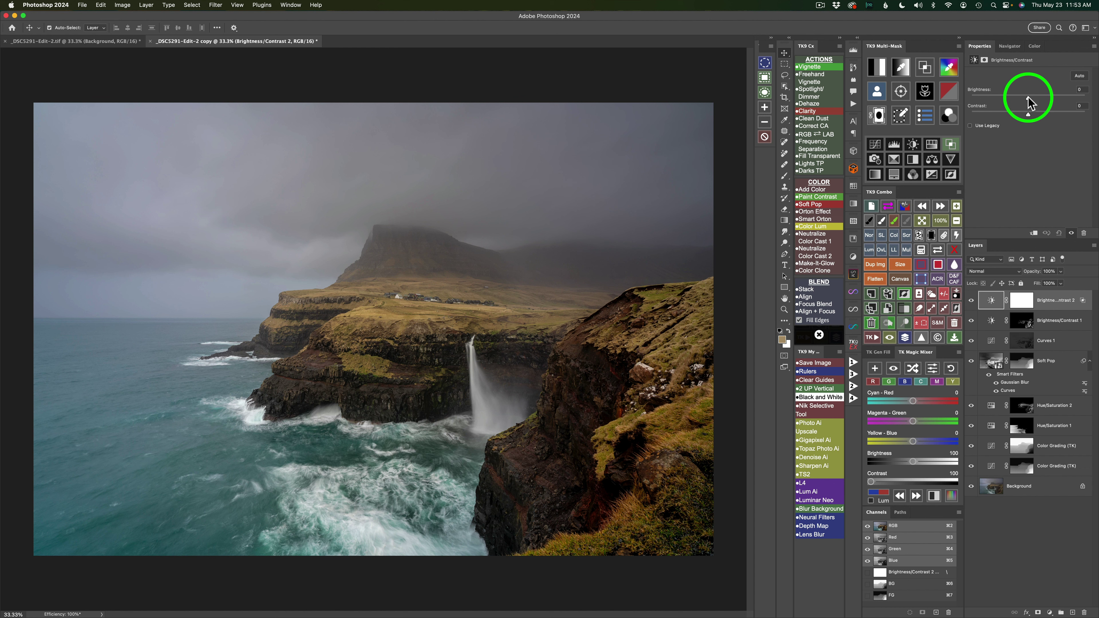
- Set the zone III layer's brightness to -15 and contrast to 19, and compare the photo with and without it
drag(1028, 97, 1024, 99)
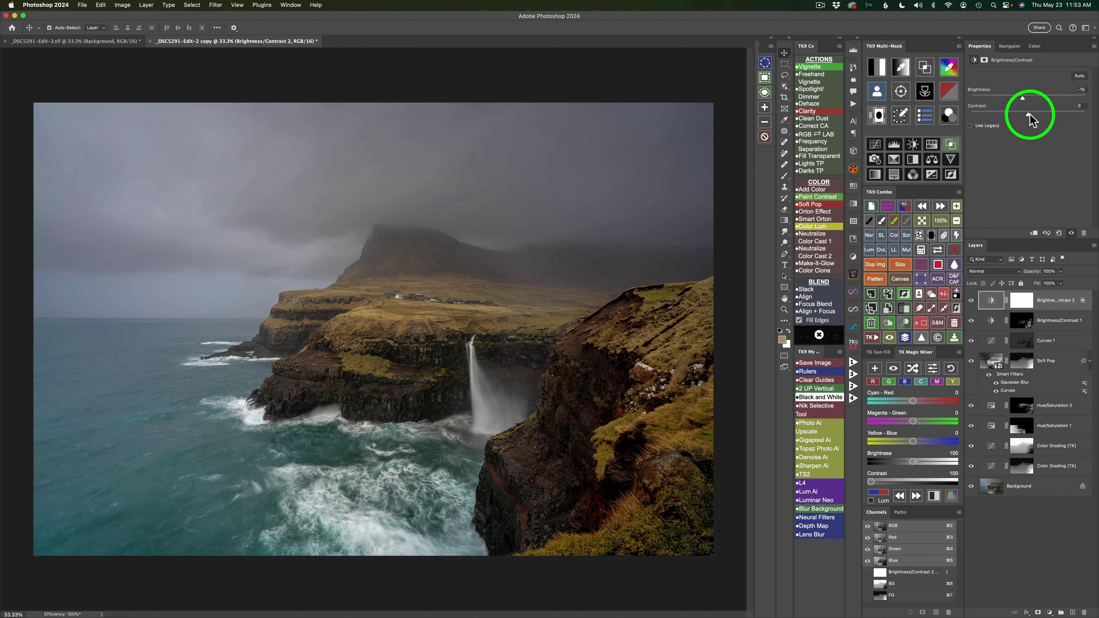
drag(1029, 116, 1039, 117)
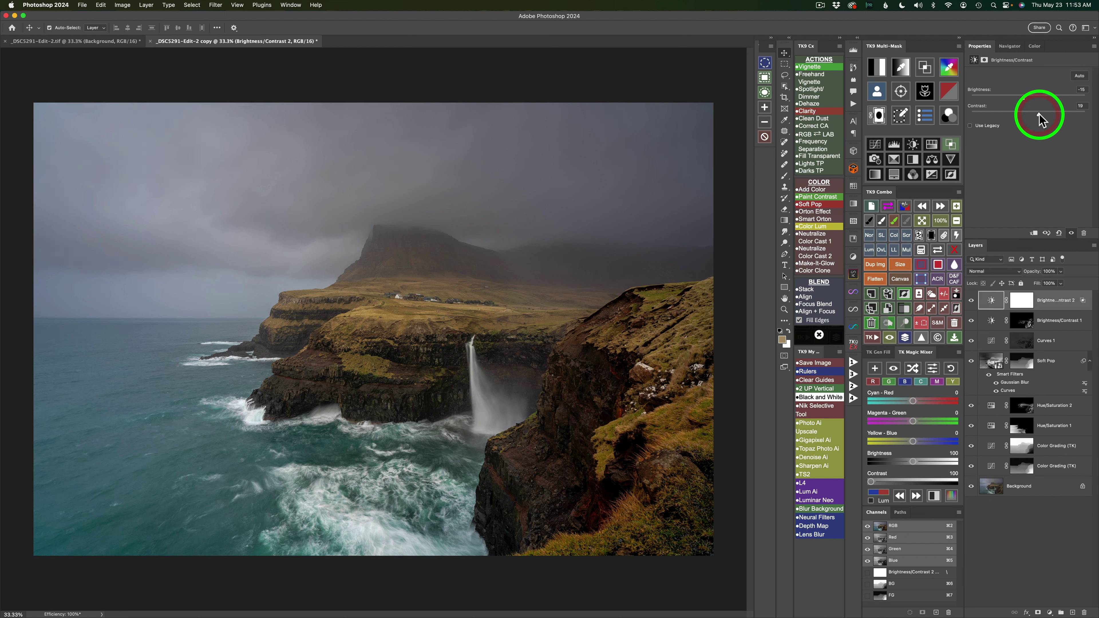
click(971, 301)
click(971, 301)
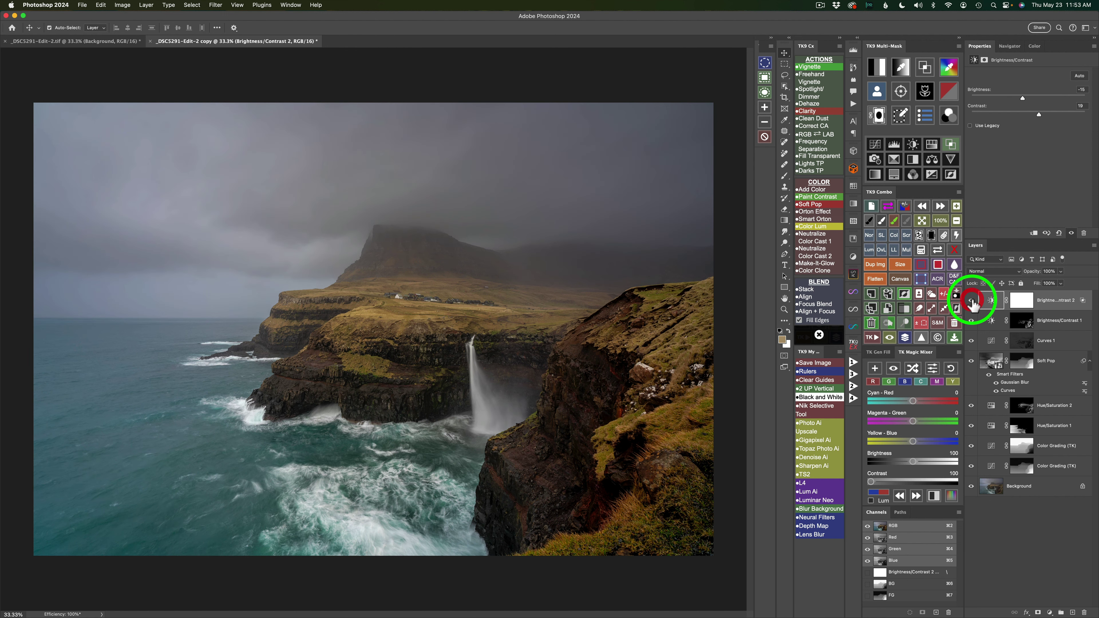
- Compare the photo with and without the zone III Brightness/Contrast layer
click(972, 301)
click(971, 301)
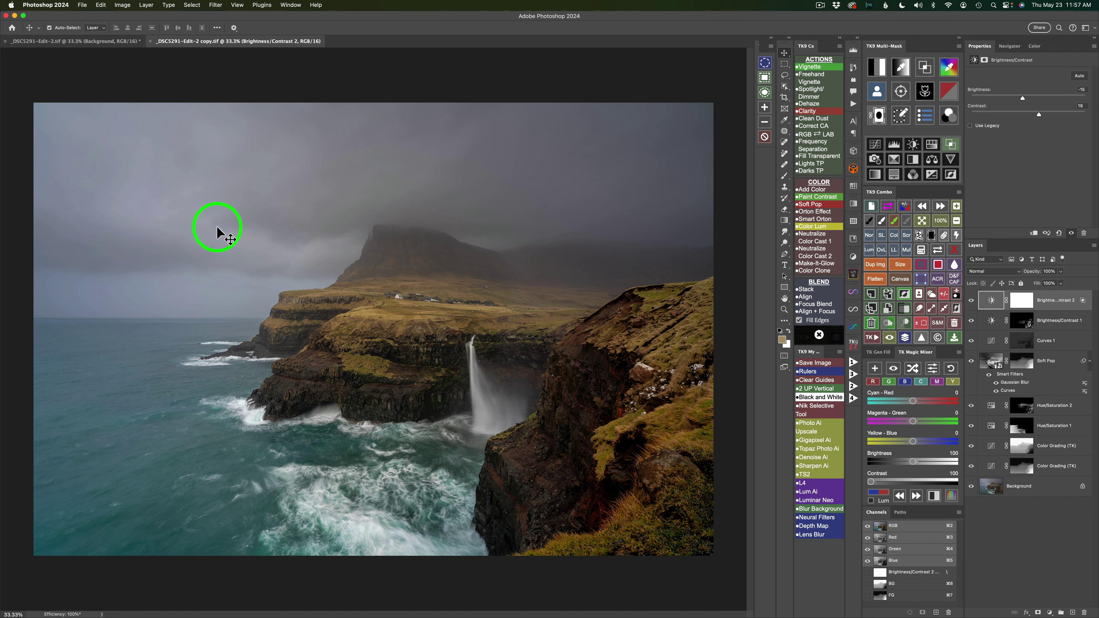
- Preview zones IV and V, add a Brightness/Contrast layer limited to zone IV with Blend If, and check its coverage with the color overlay
click(925, 70)
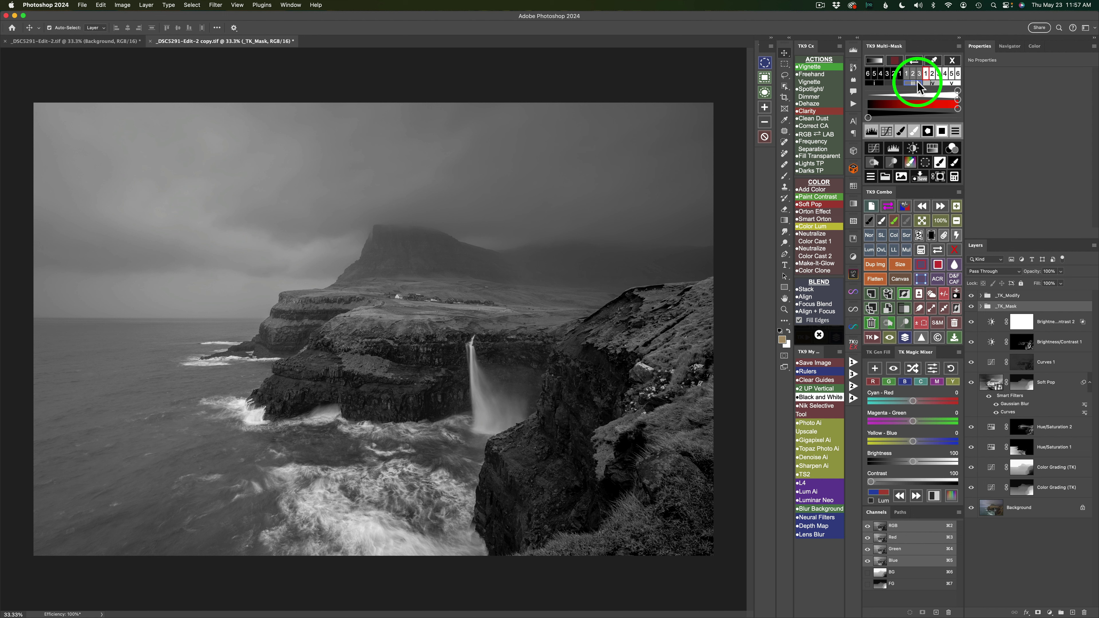
click(933, 82)
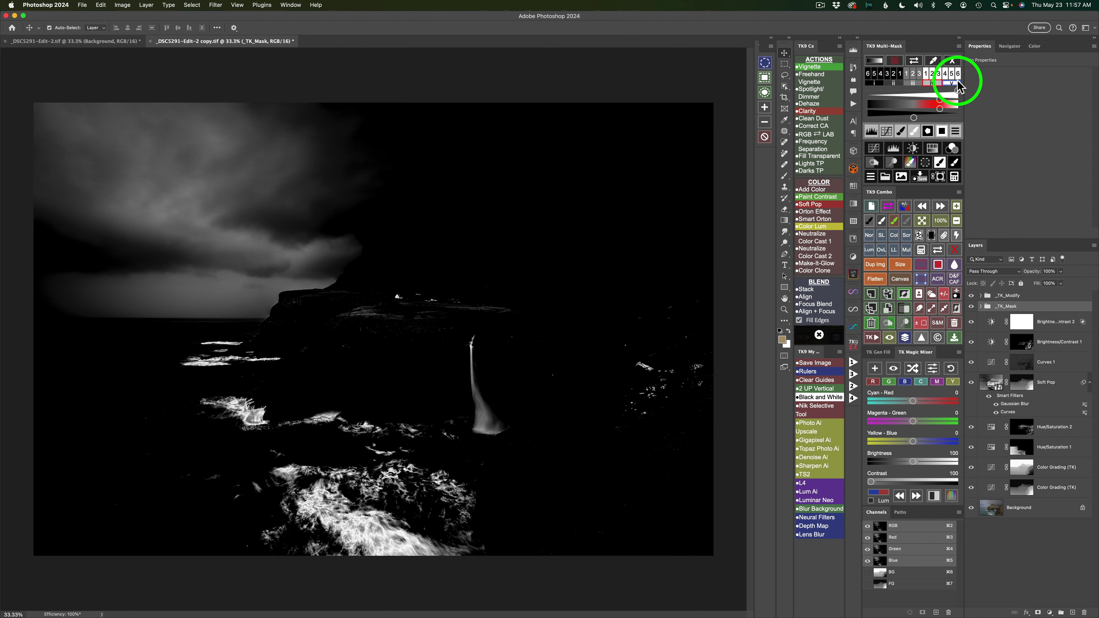
click(954, 84)
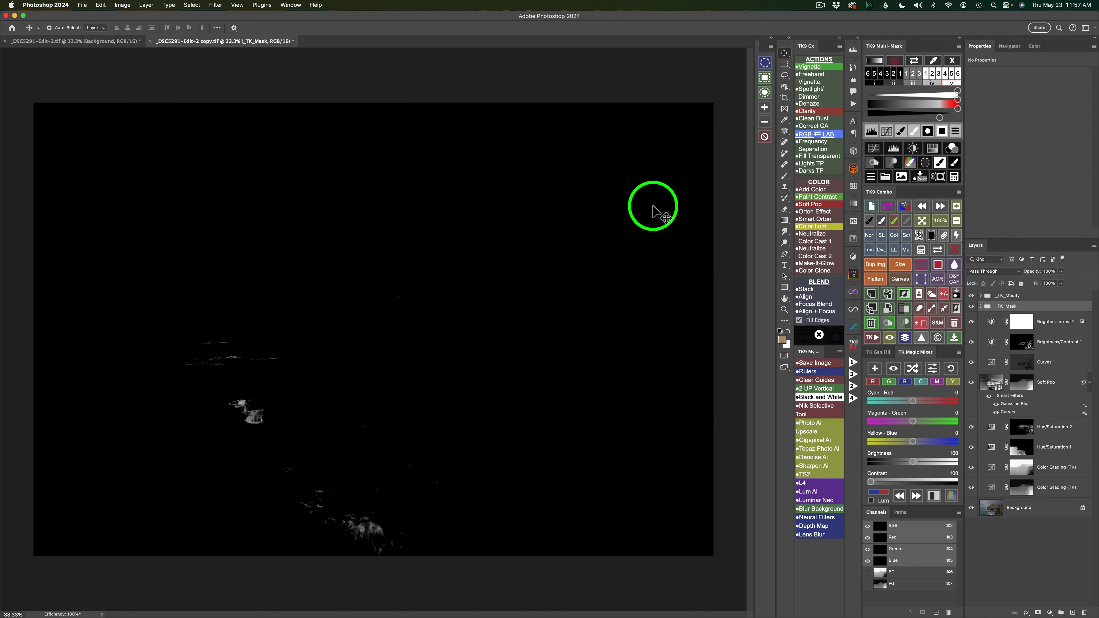
click(933, 83)
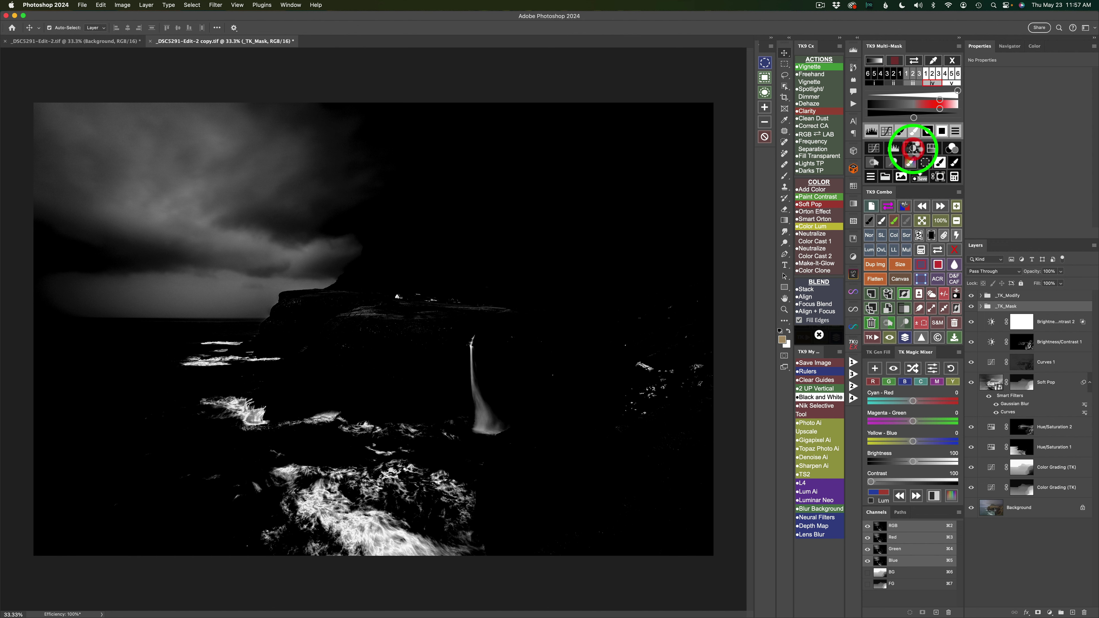
click(913, 149)
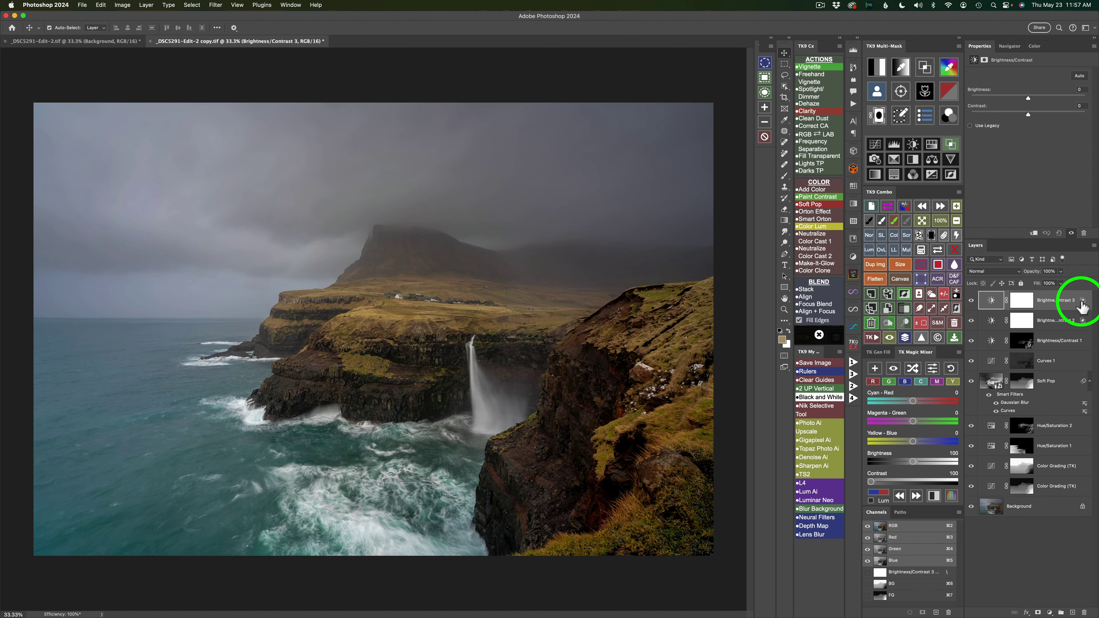
click(889, 207)
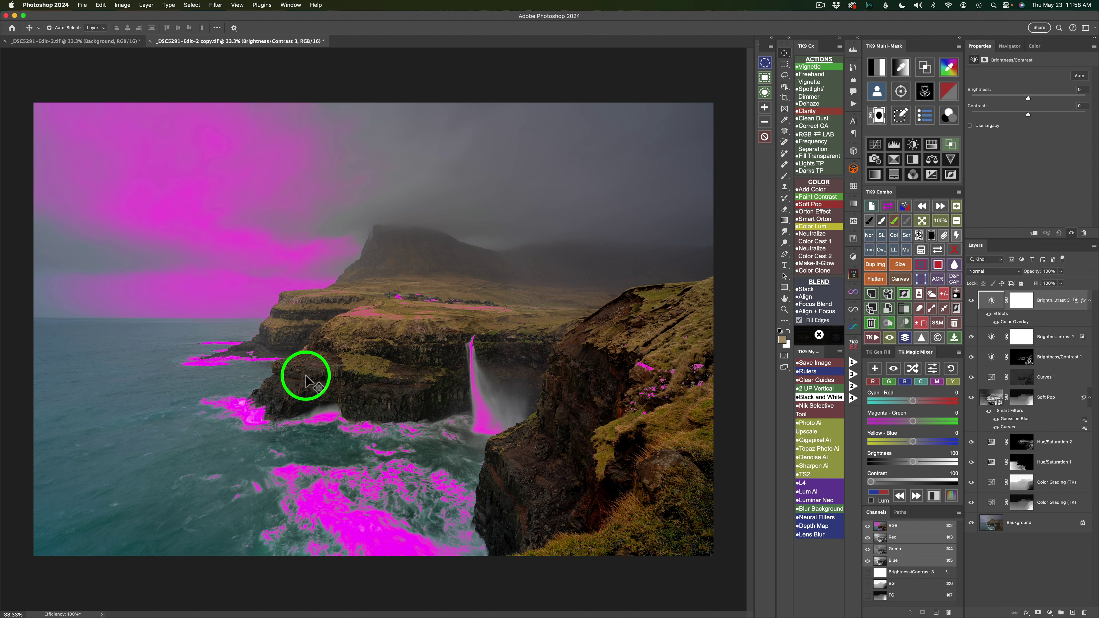
click(888, 207)
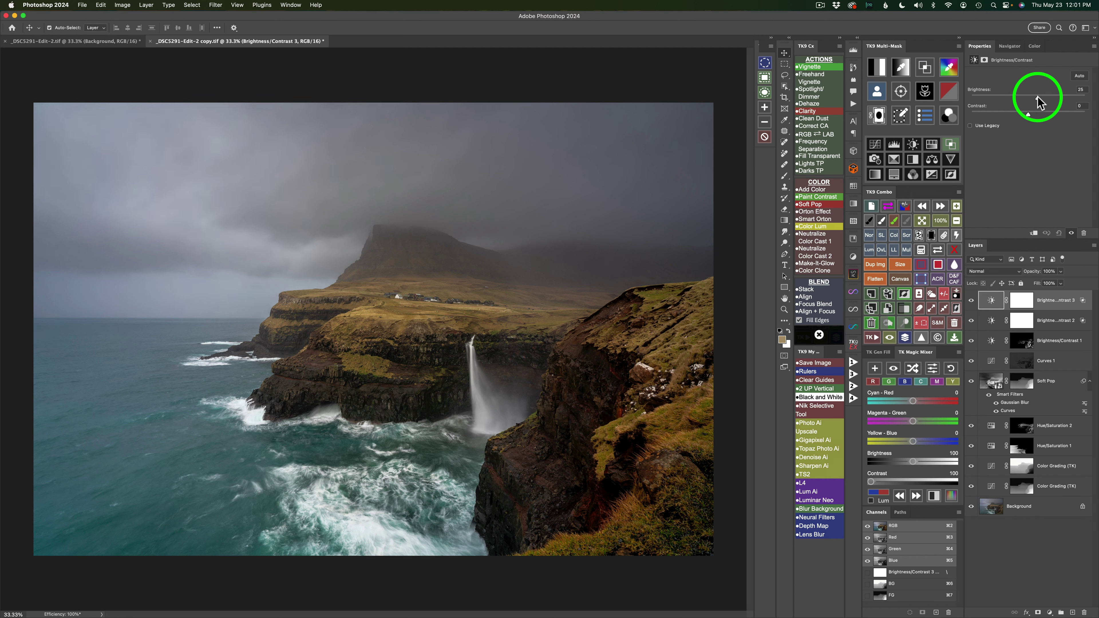
- Set the zone IV layer's brightness to 25 and contrast to -33, and compare the photo with and without it
click(1038, 96)
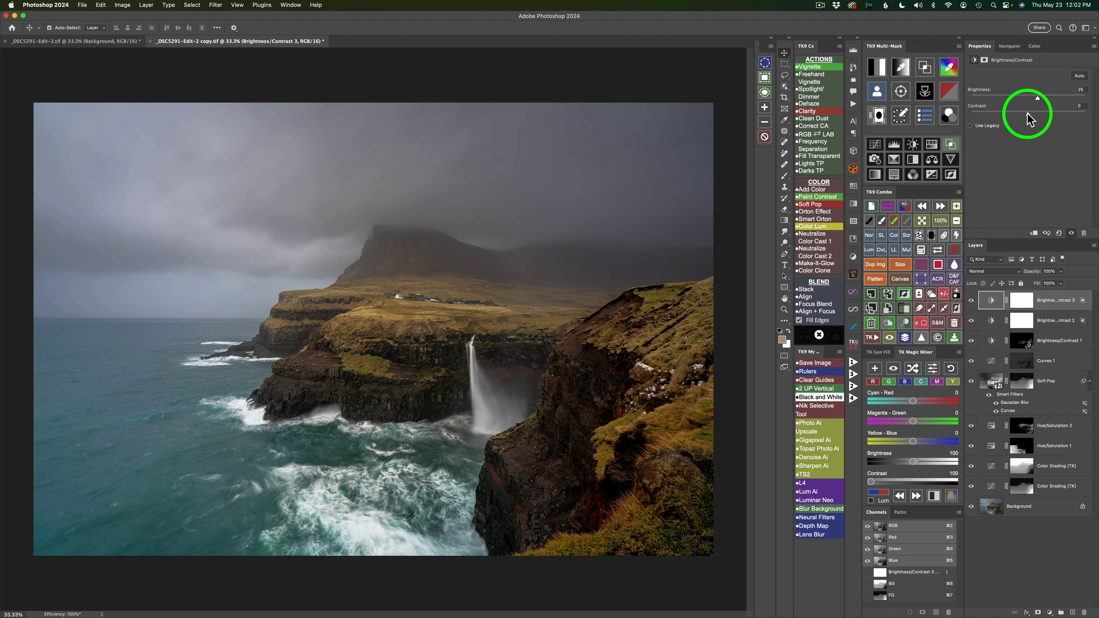
drag(1027, 114, 992, 115)
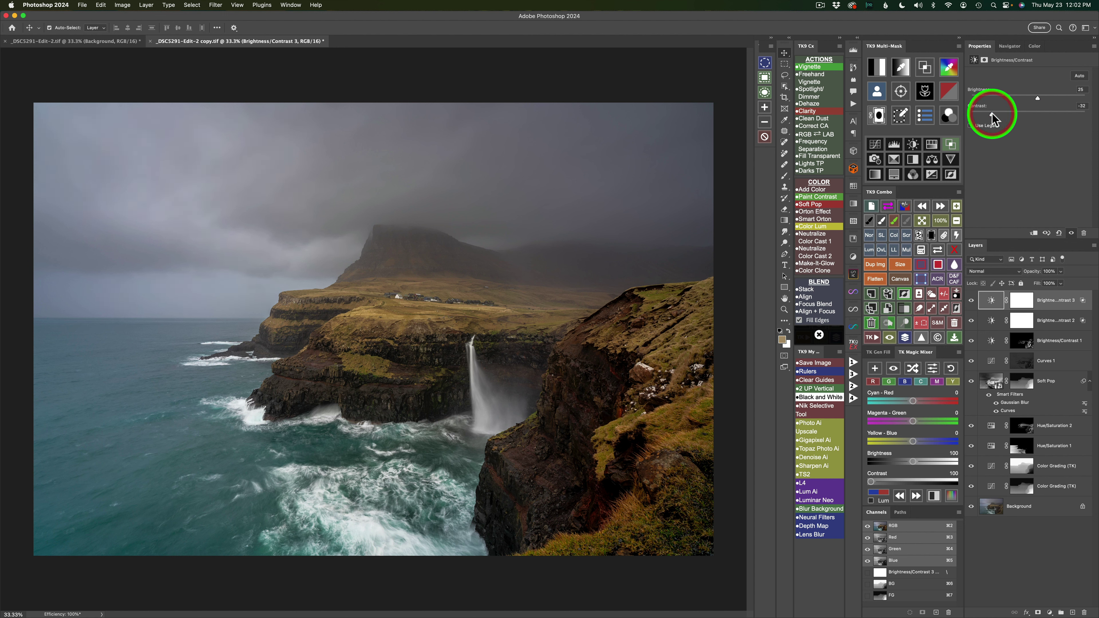
click(972, 303)
click(972, 302)
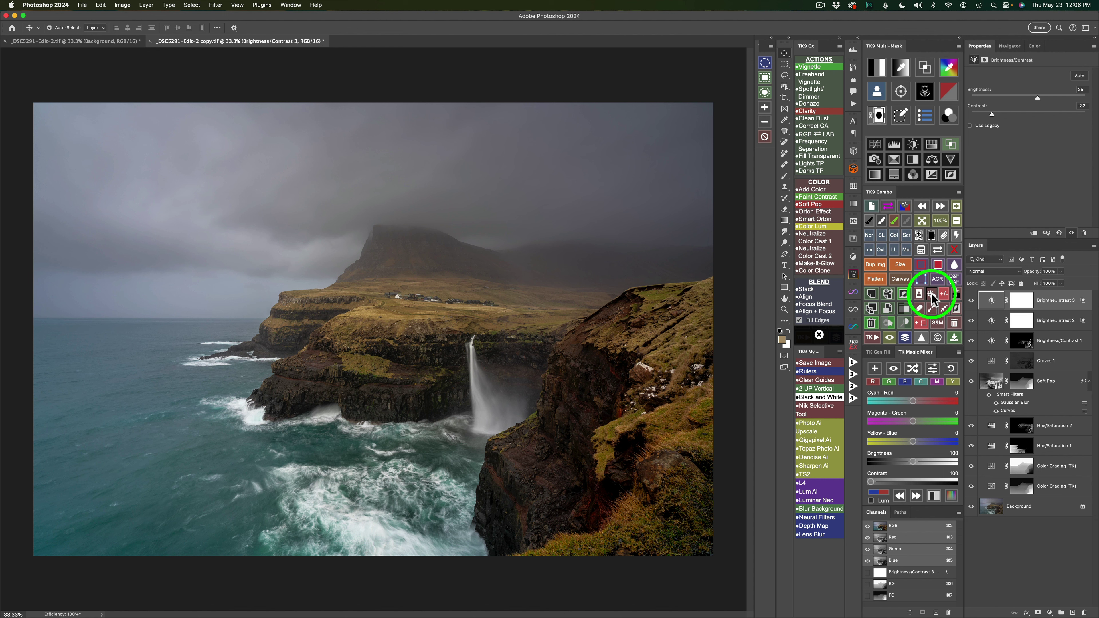
- Select the sky, mask the zone IV Brightness/Contrast layer with that selection, and compare the layer's effect
click(931, 294)
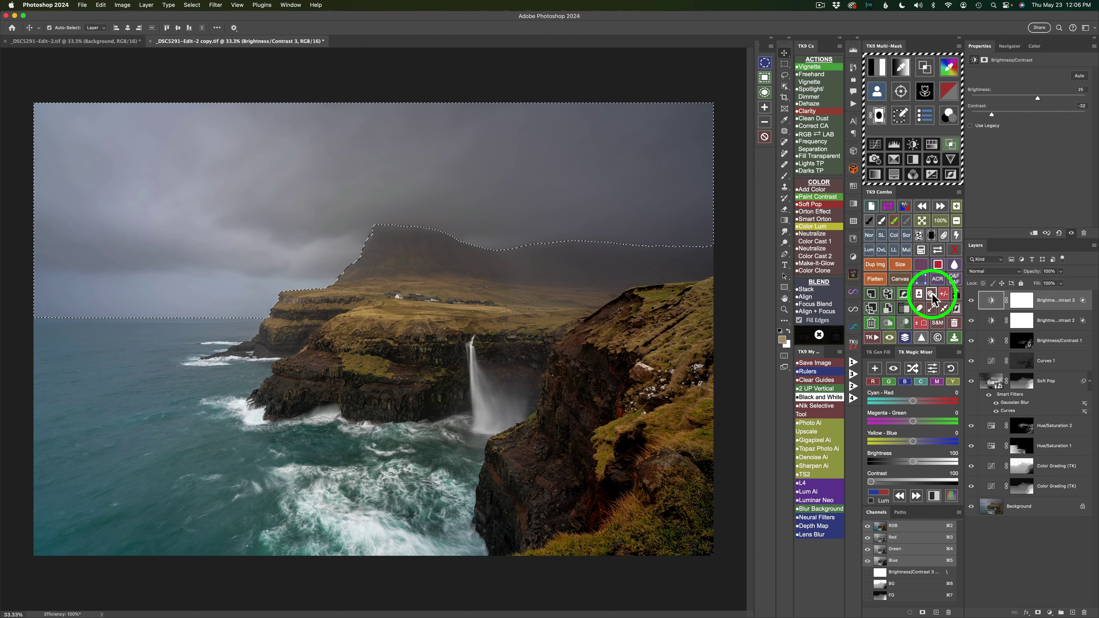
click(922, 250)
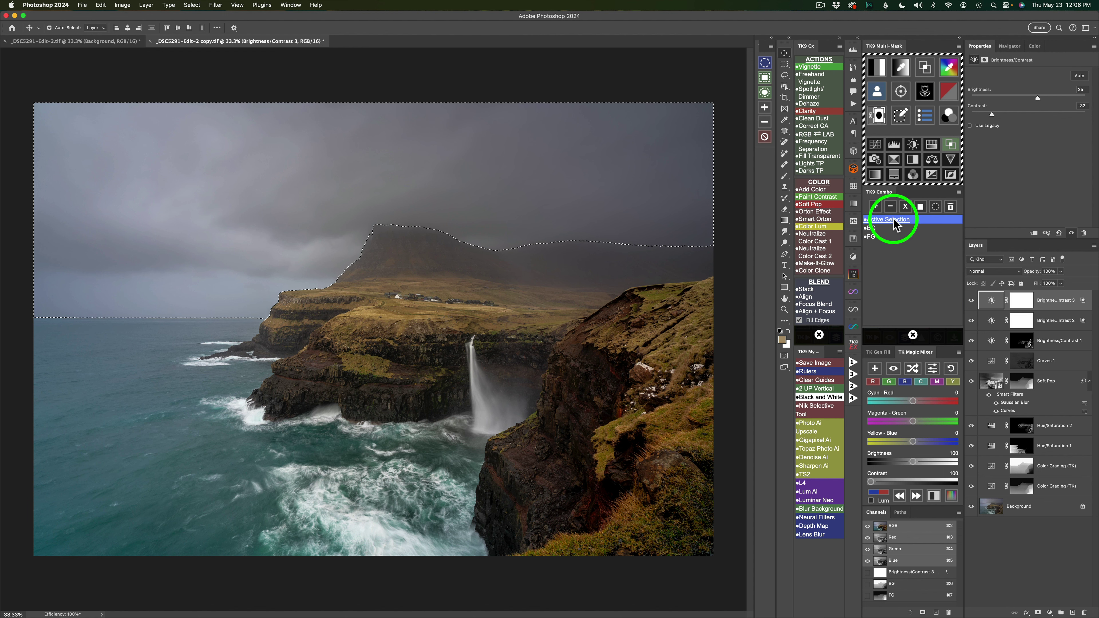
click(920, 206)
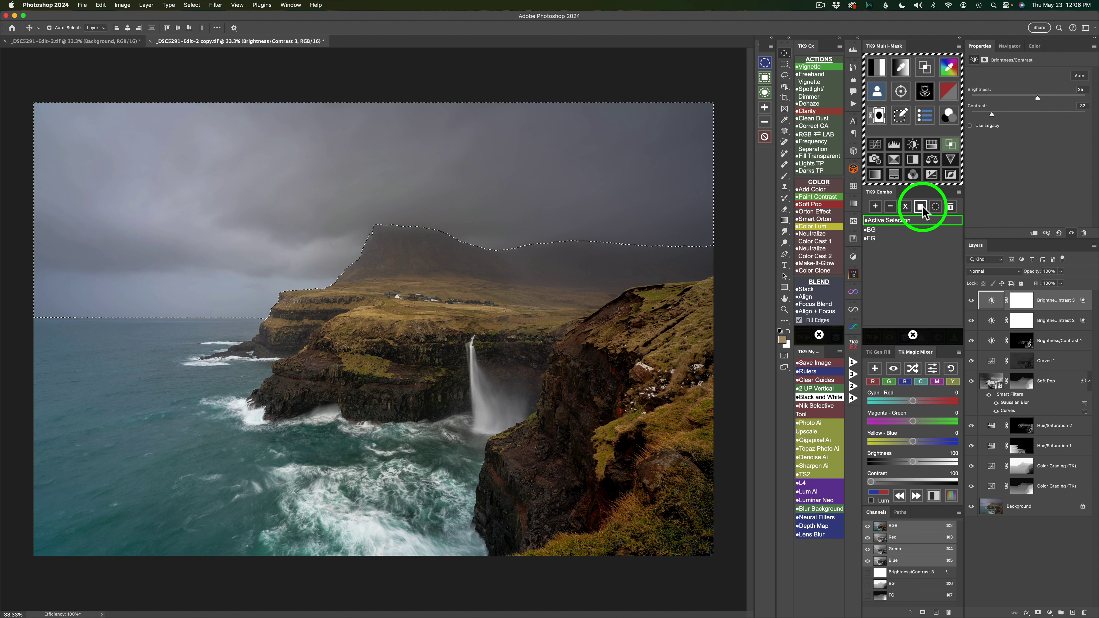
click(1023, 303)
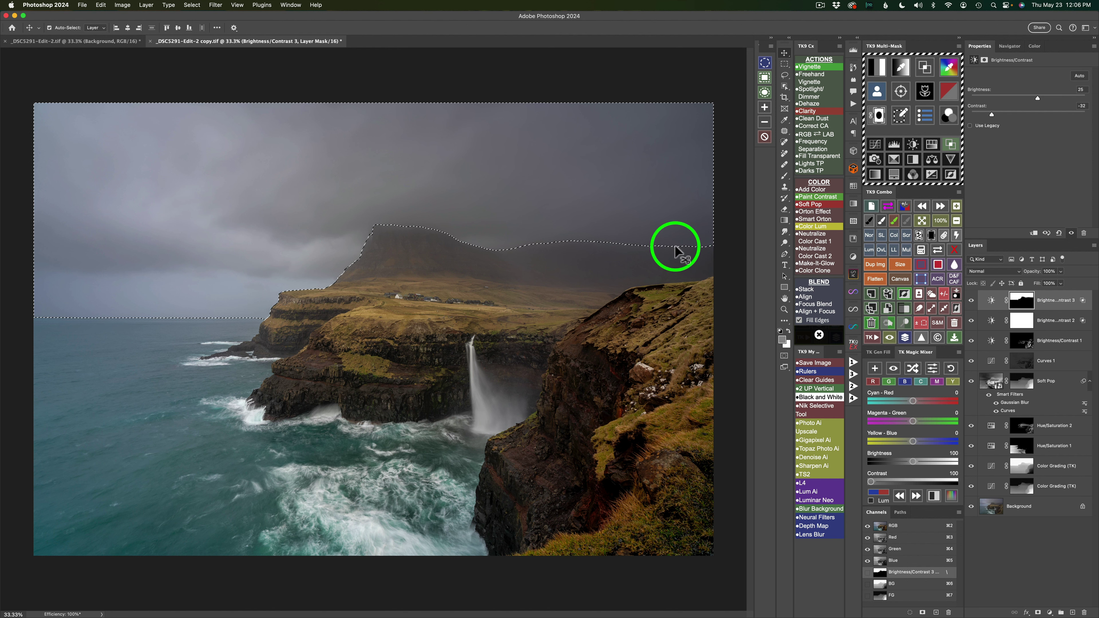
click(944, 296)
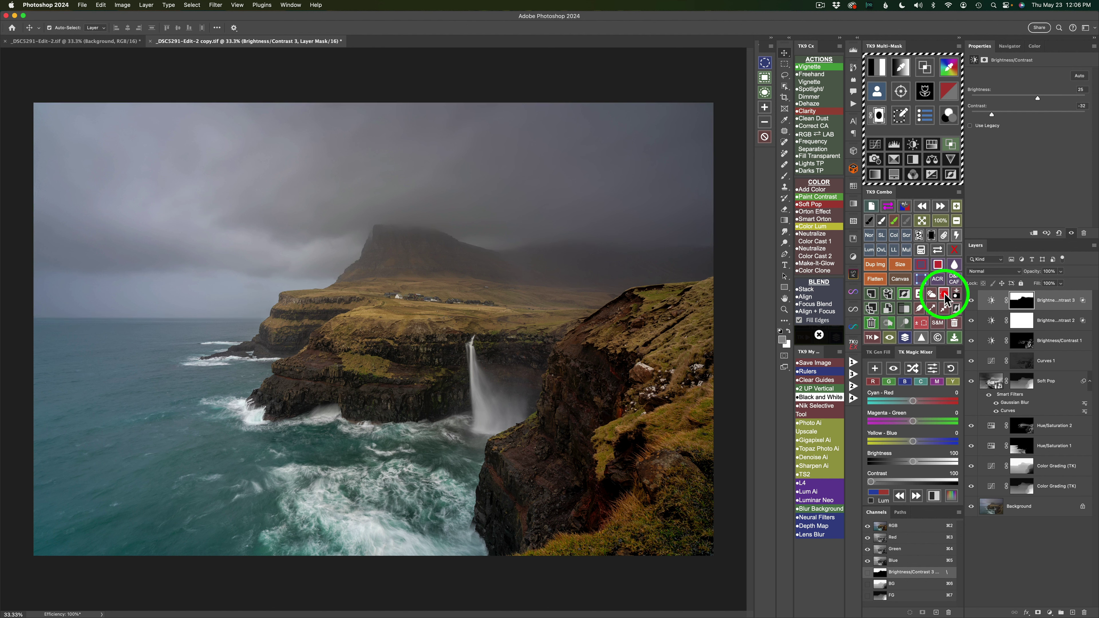
click(971, 303)
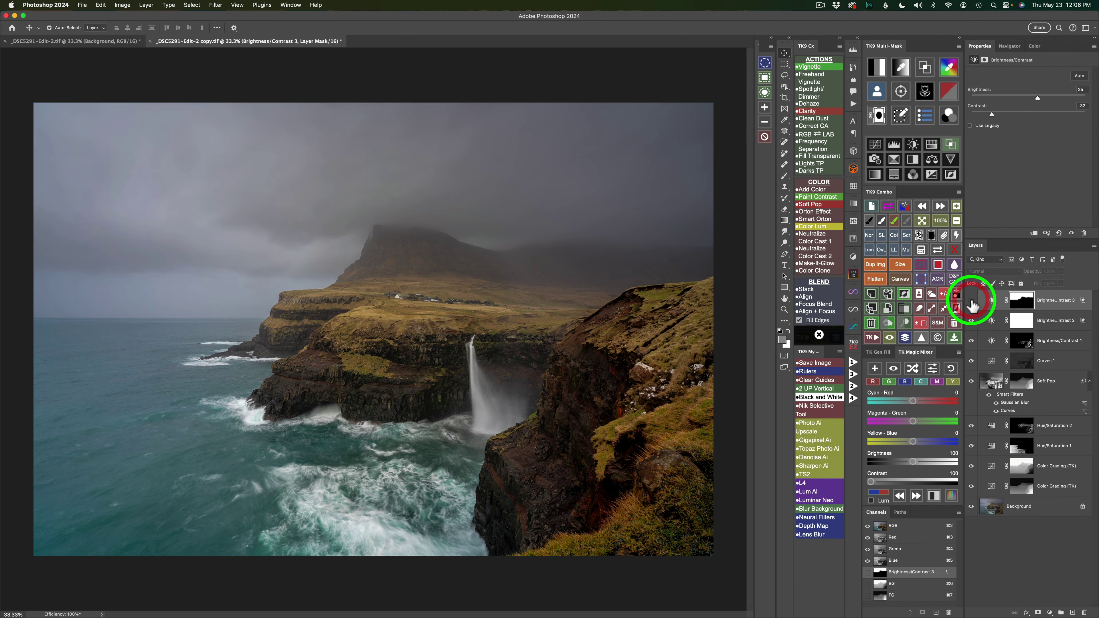
click(972, 303)
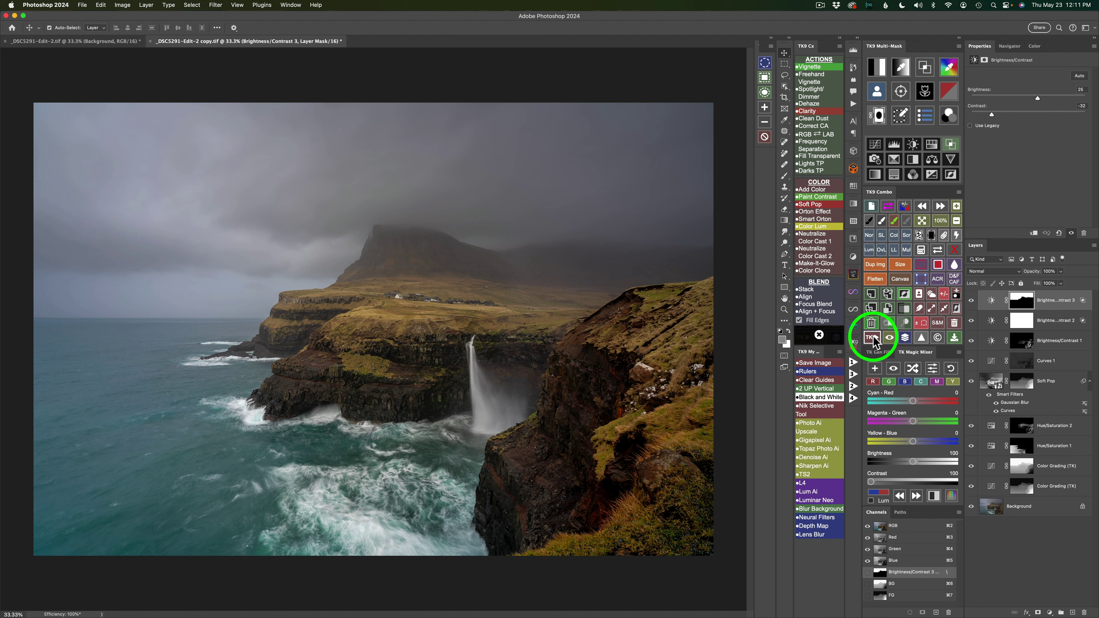
- Add a Color Luminosity layer with Reds 99, Yellows 69, Greens -33, Cyans 39, Blues -6 and Magentas -14, and compare its effect
click(816, 225)
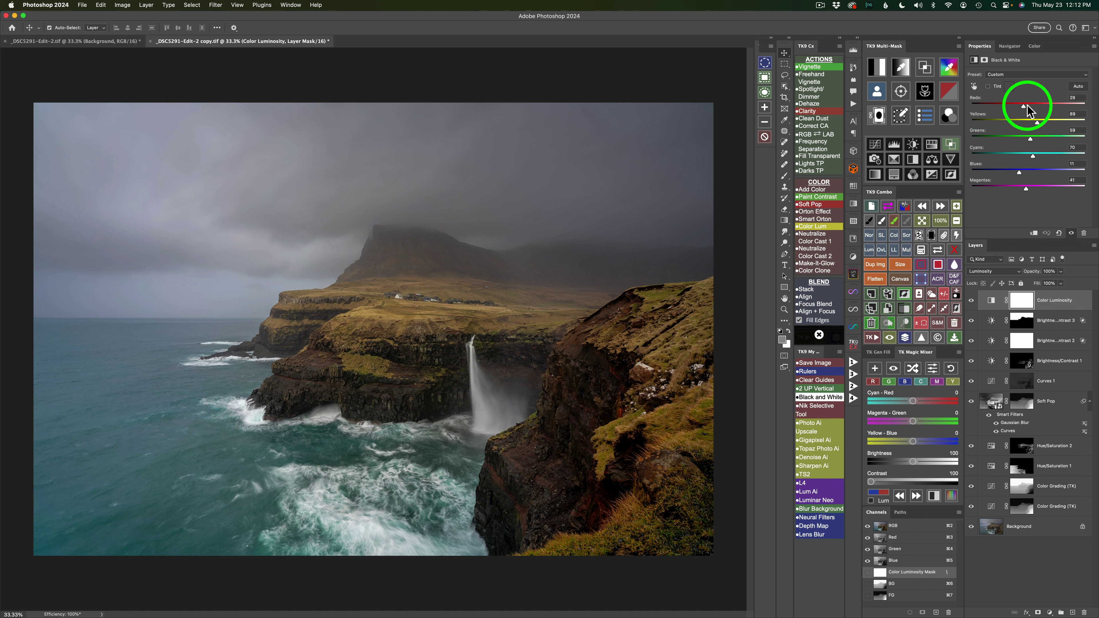
drag(1024, 106, 1023, 186)
click(1028, 106)
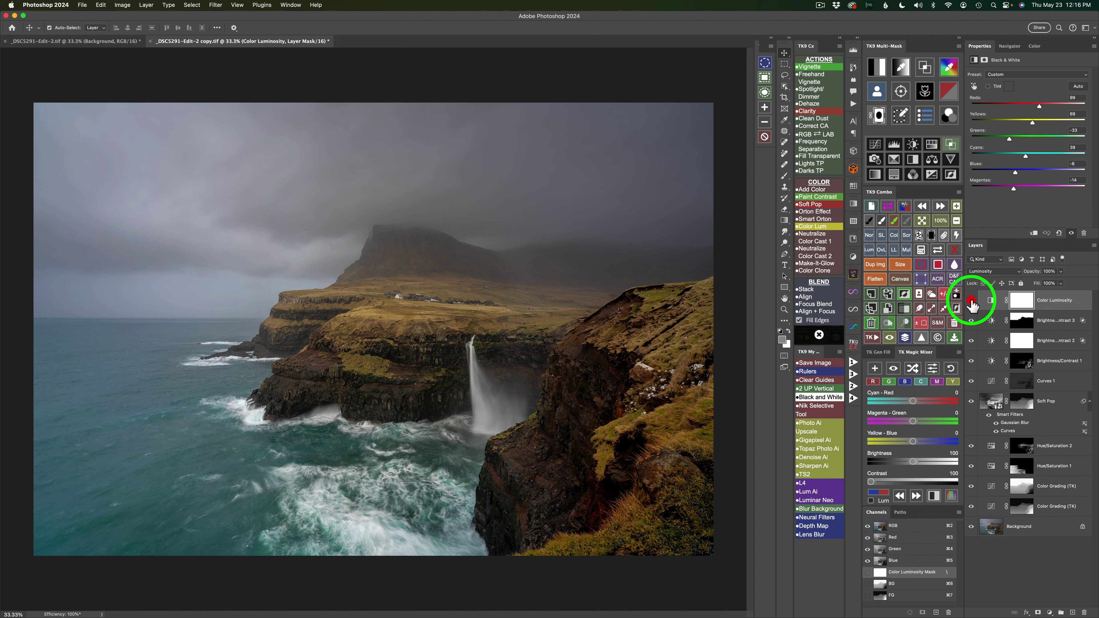
click(971, 300)
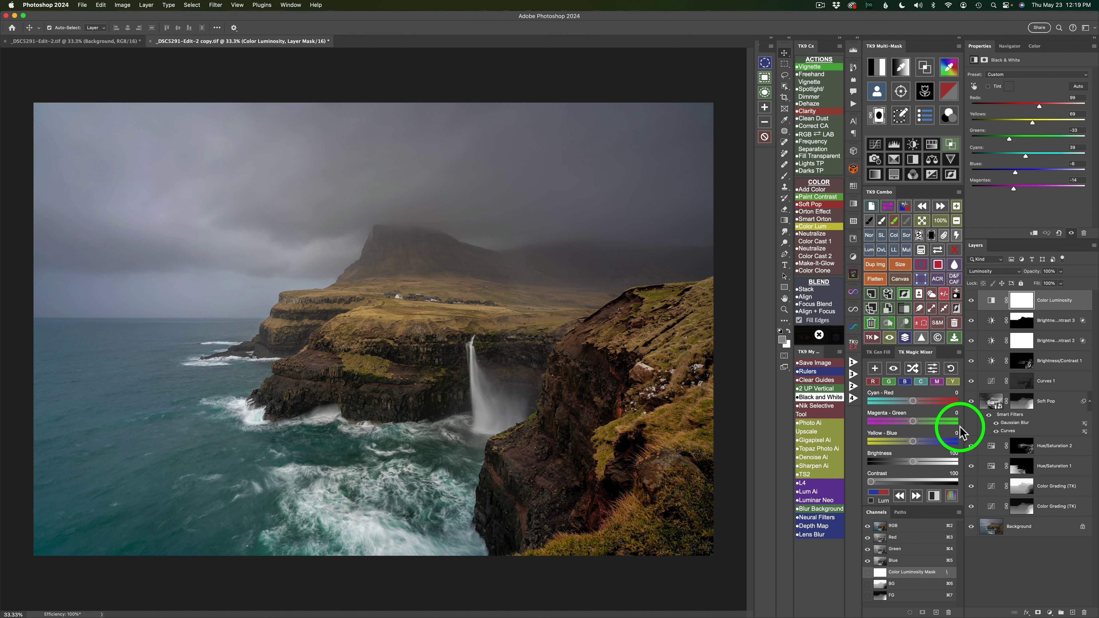
- Add a Vignette layer with the TK9 action, accept its suggested Gaussian Blur radius, and compare the photo with and without it
click(812, 68)
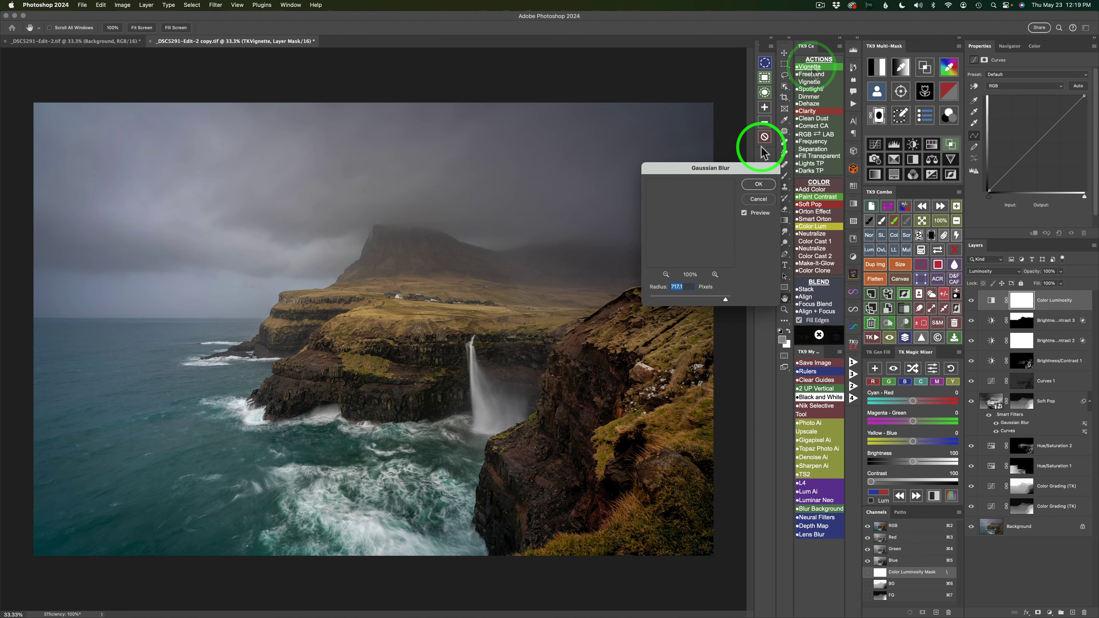
click(758, 184)
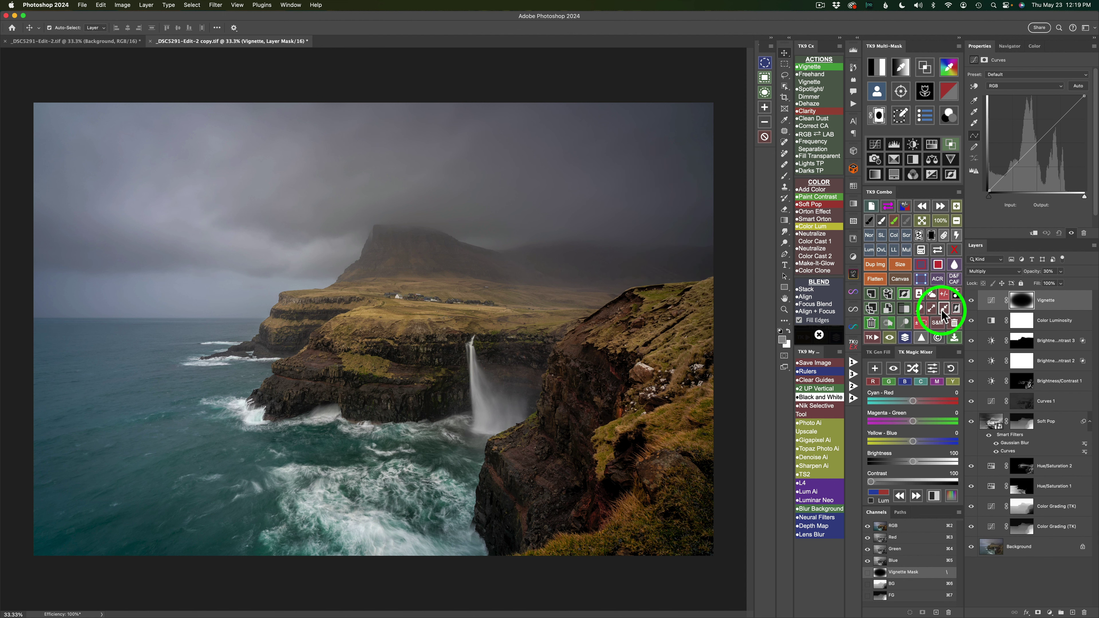
click(972, 302)
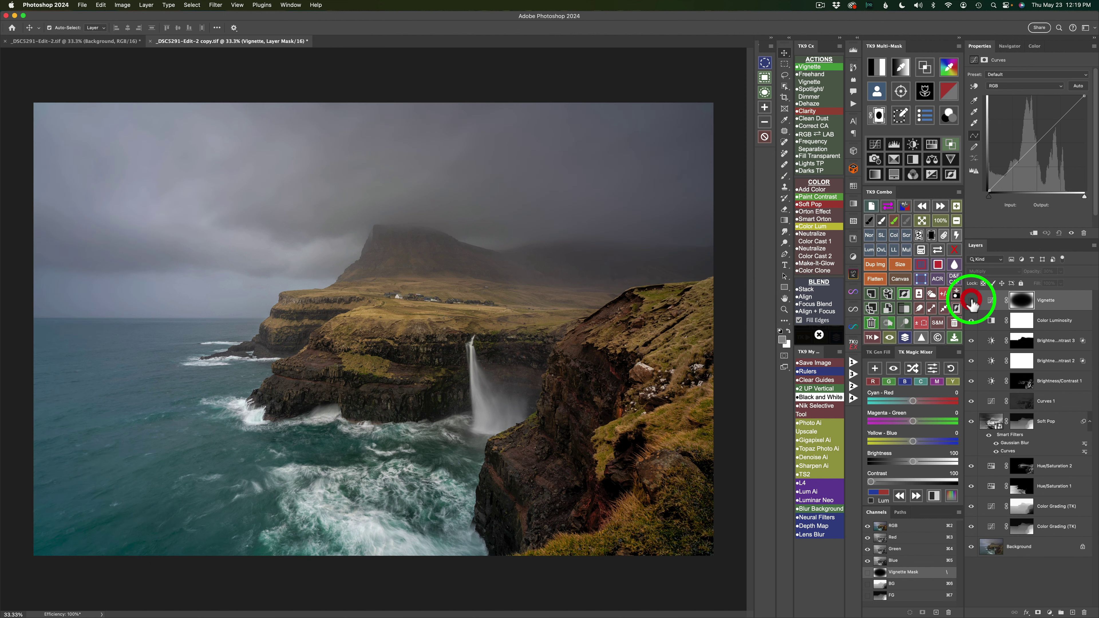
click(971, 302)
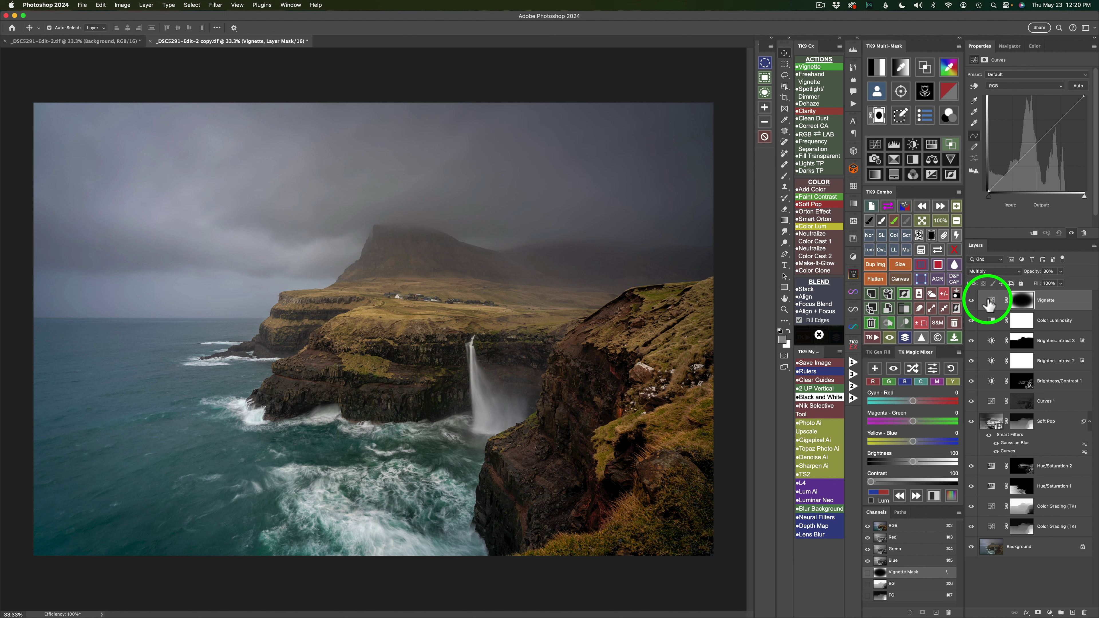
- Protect the darkest tones from the Vignette layer by applying the second darks preset in Edit Blend If, and compare the effect
click(951, 146)
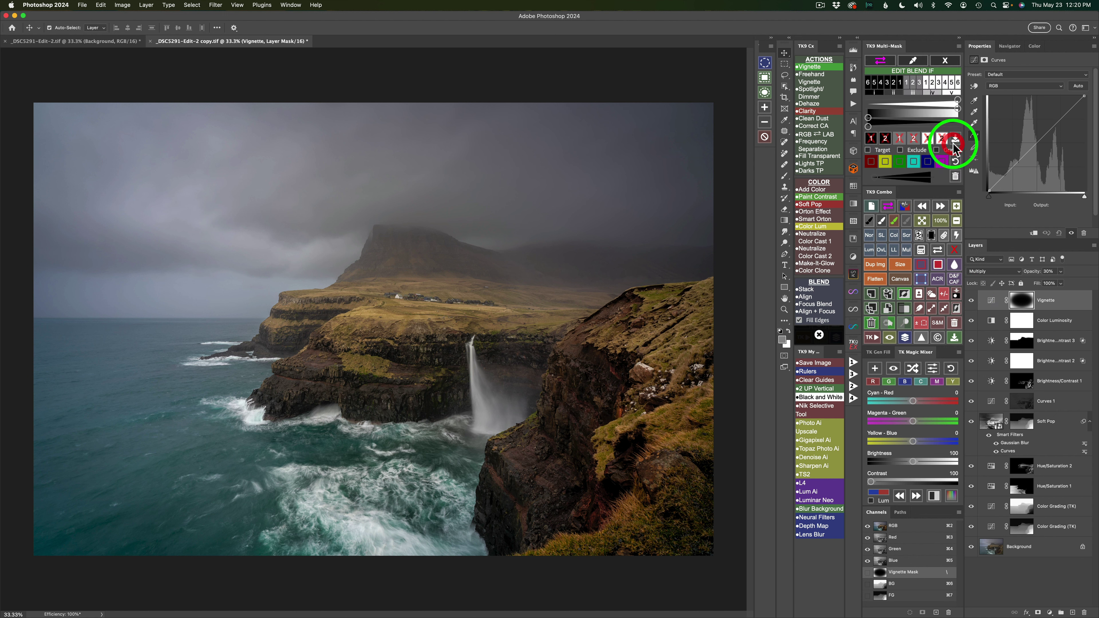
click(871, 139)
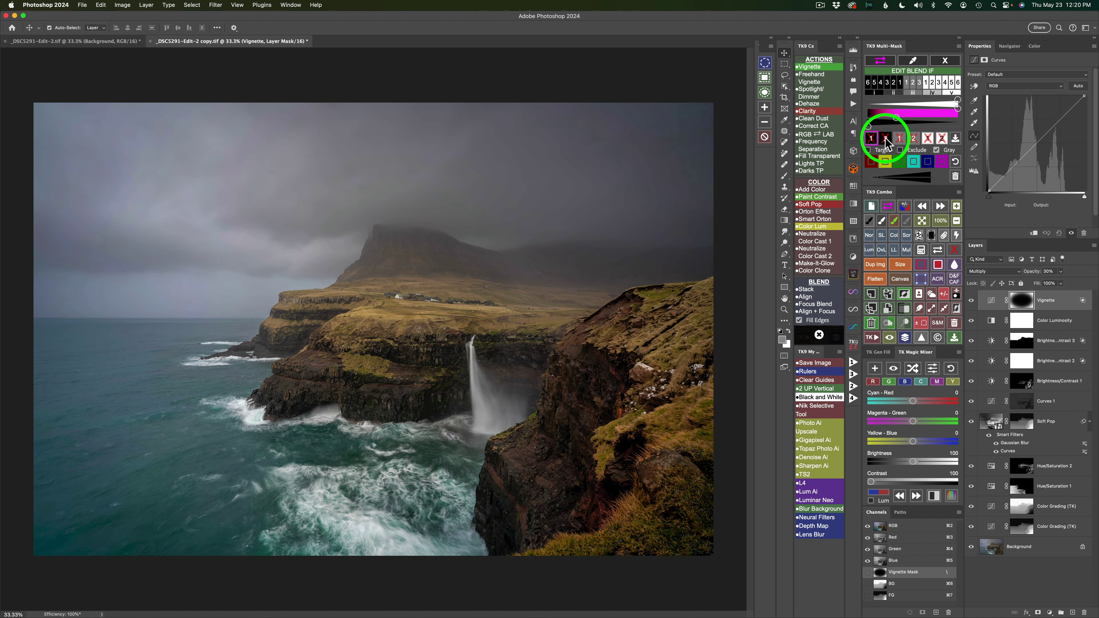
click(886, 139)
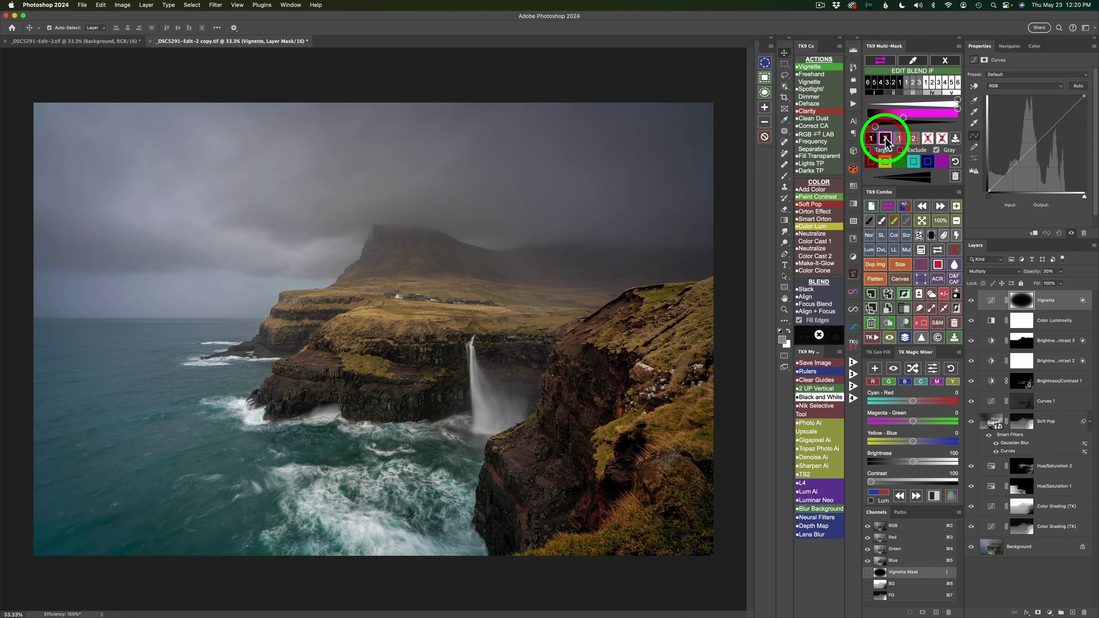
click(971, 300)
click(971, 300)
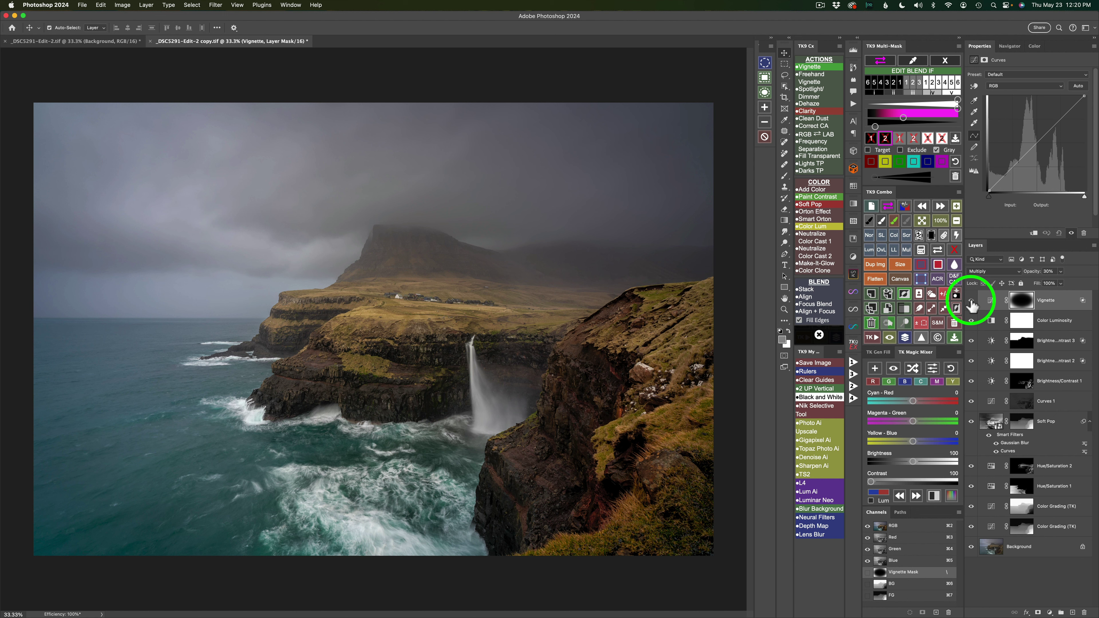
click(820, 526)
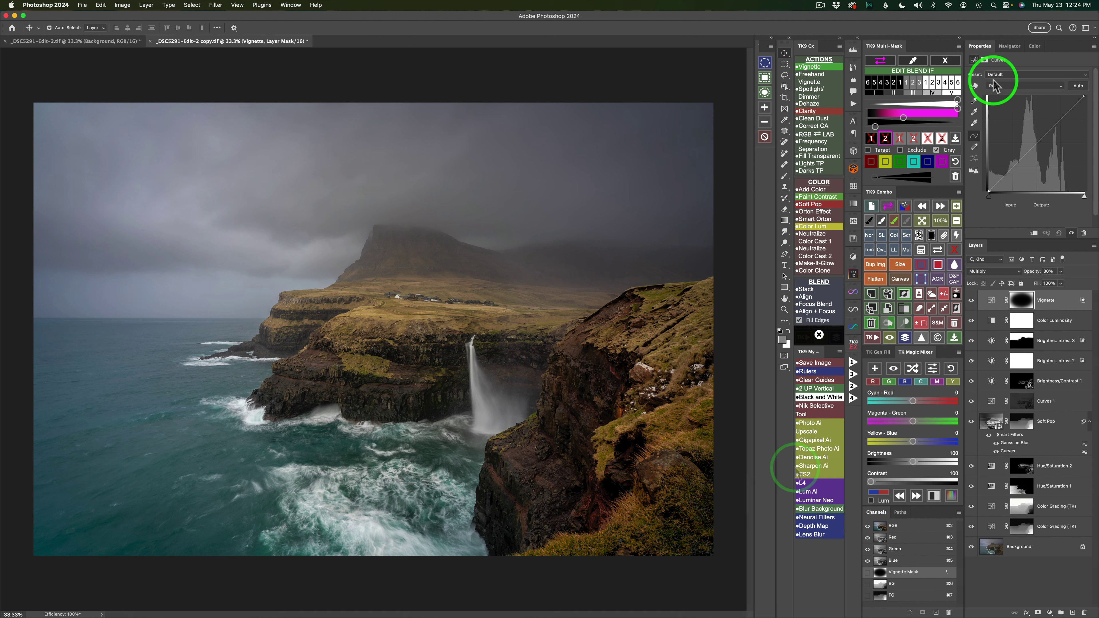
click(946, 64)
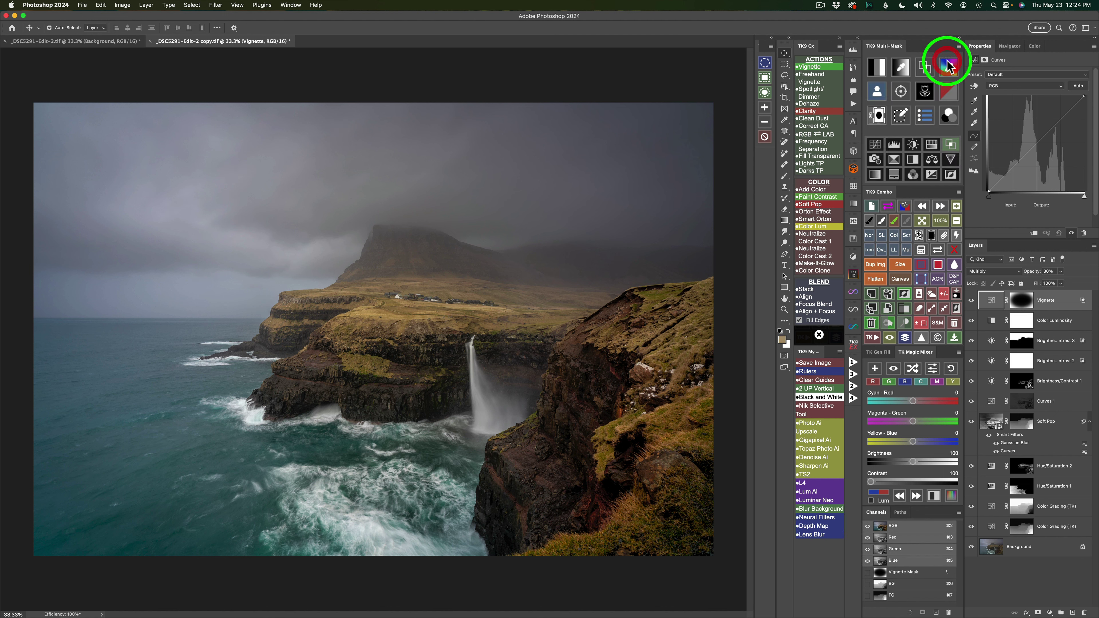
- Add an Exposure adjustment layer above the Vignette layer and set its exposure to +0.20
click(932, 174)
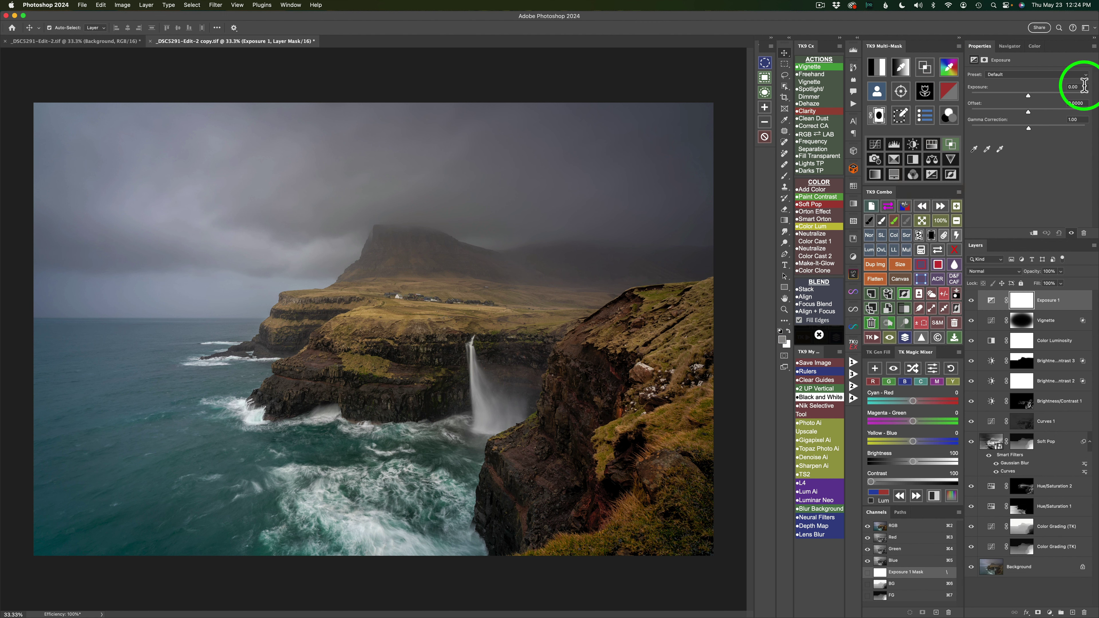
click(1082, 86)
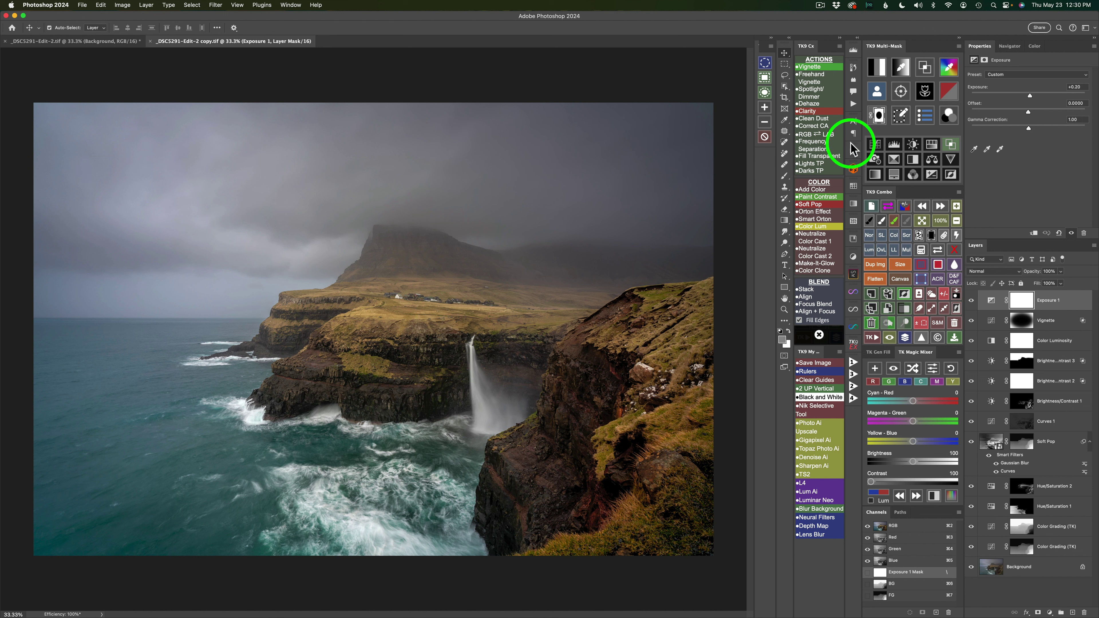
- Add a Hue/Saturation adjustment layer above the Exposure layer and apply the saved BG mask to it
click(932, 144)
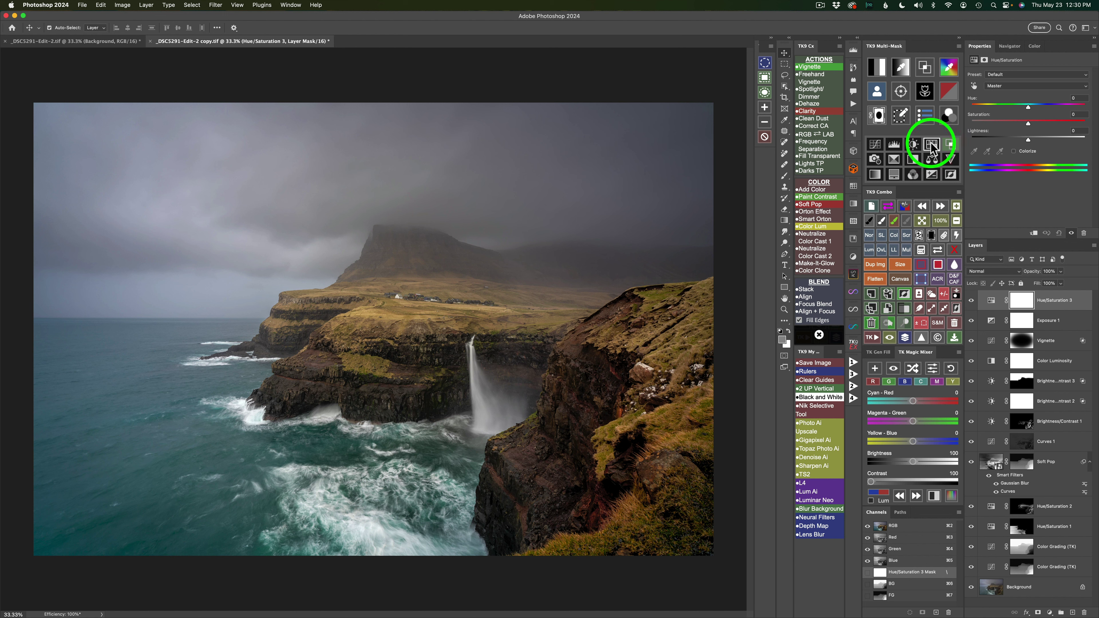
click(921, 250)
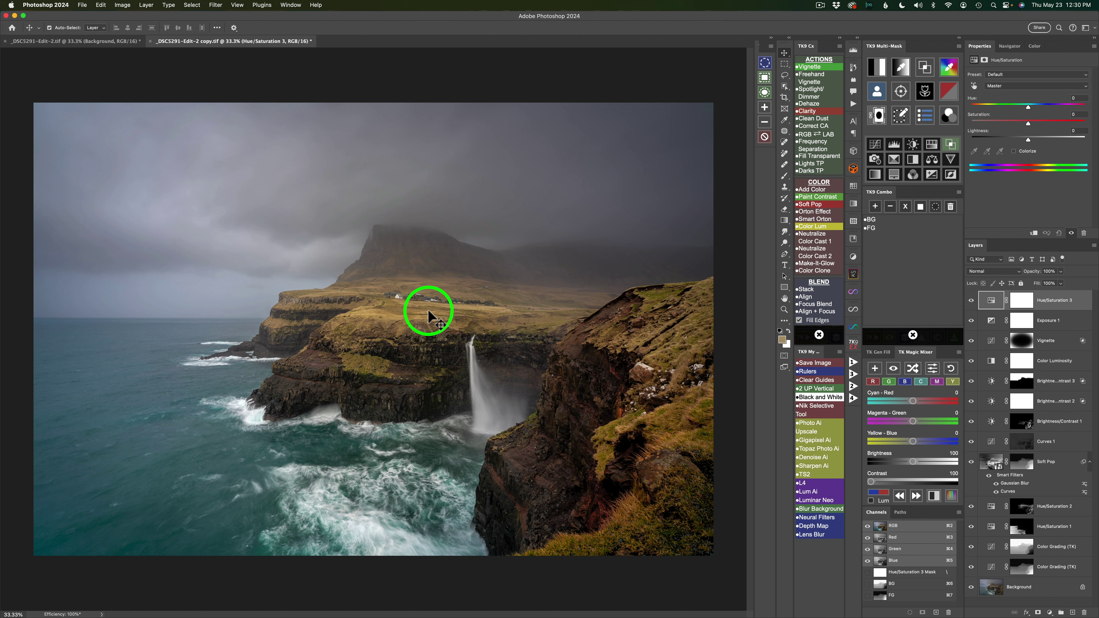
click(873, 221)
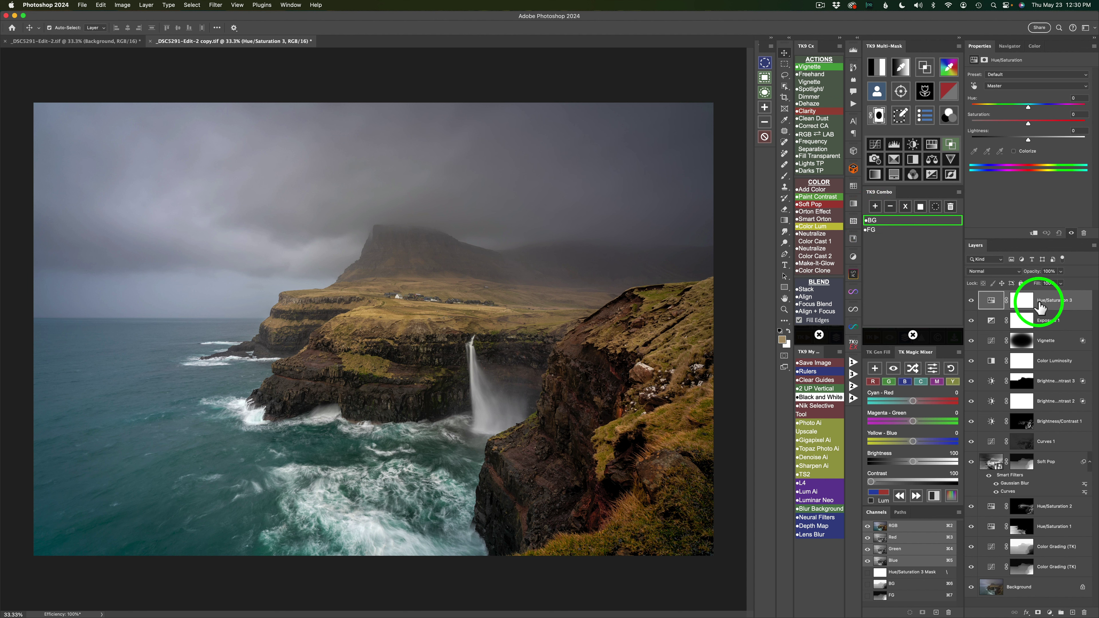
click(920, 206)
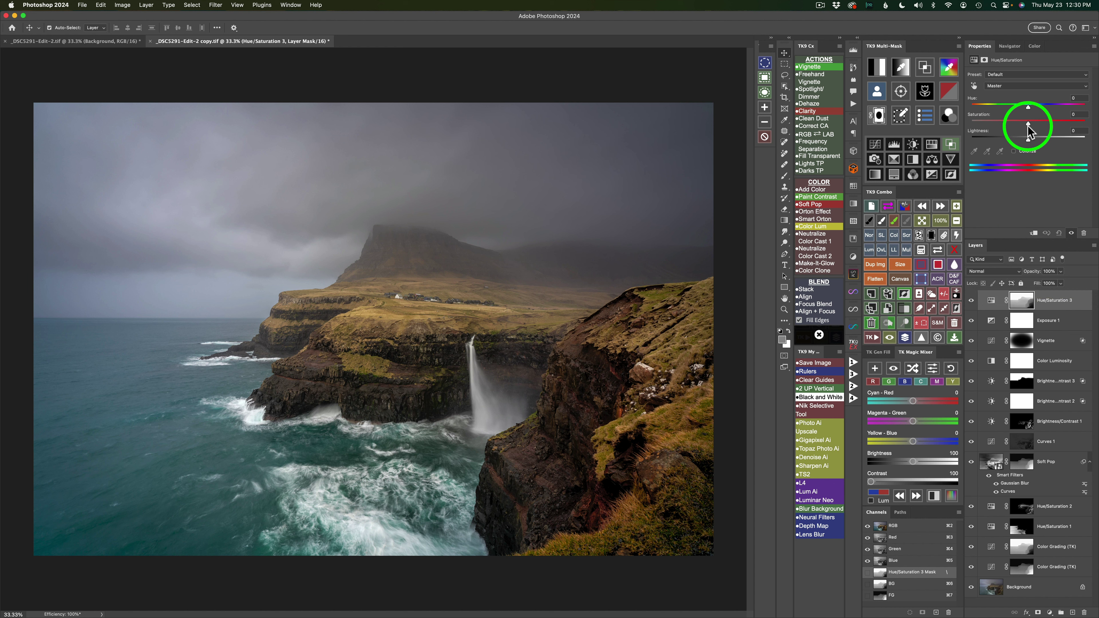
- Set the Yellows in the masked Hue/Saturation layer to saturation +30 and lightness -15, and compare the effect
click(1002, 89)
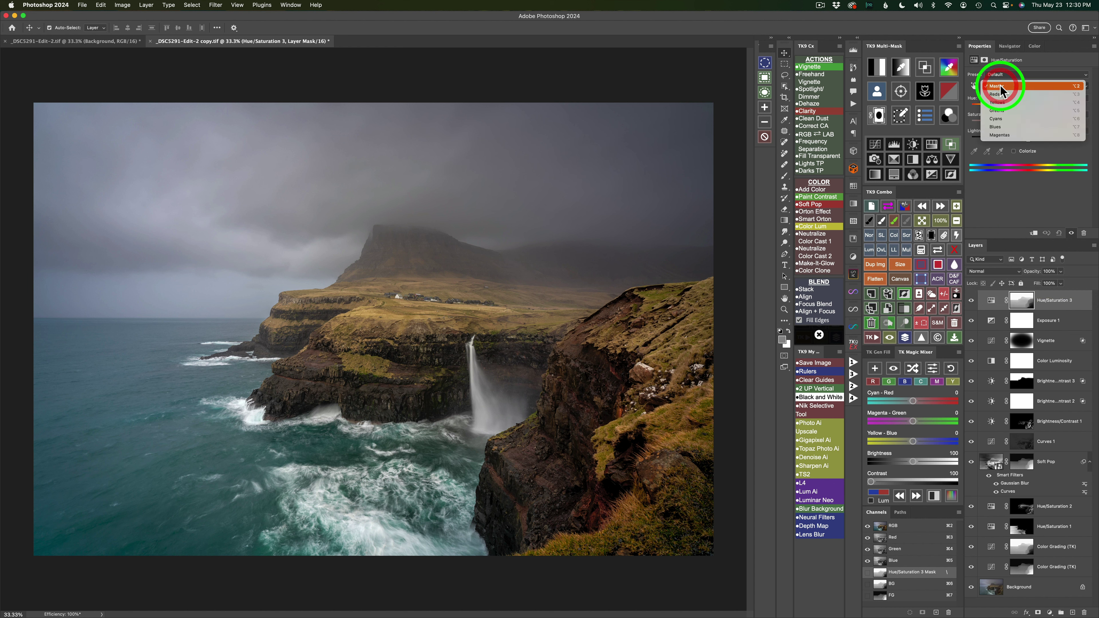
click(1002, 103)
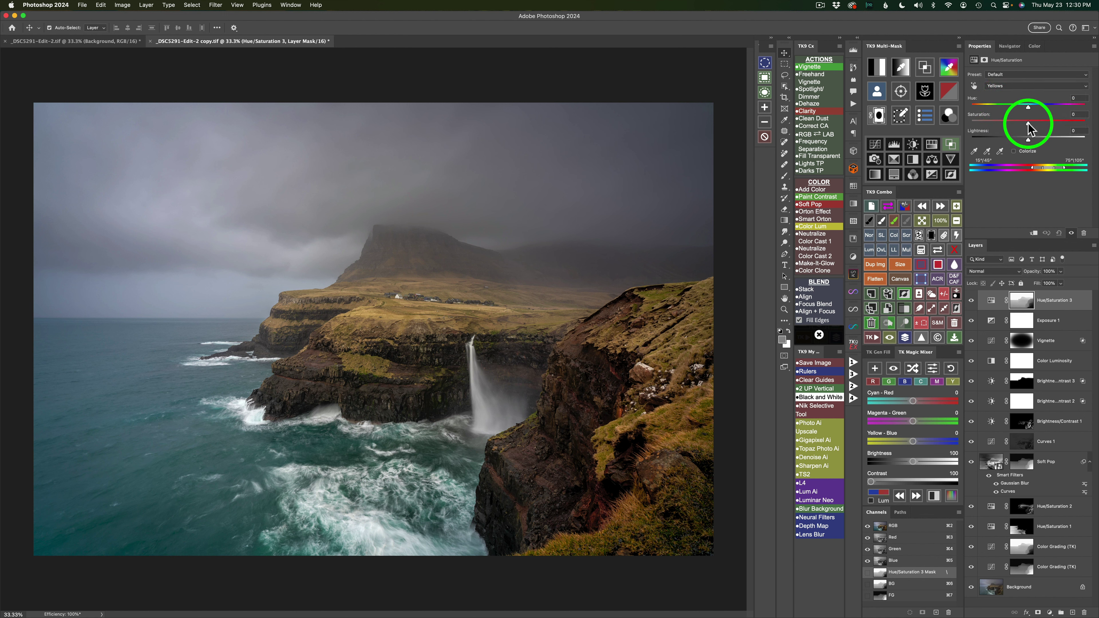
drag(1028, 122, 1045, 123)
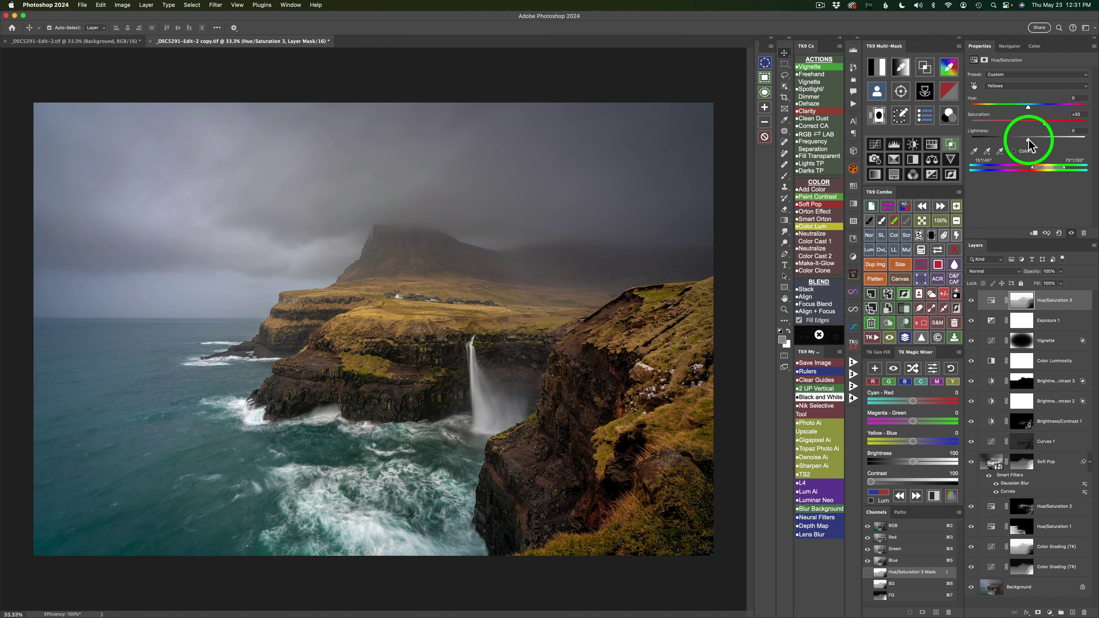
drag(1028, 139, 1020, 139)
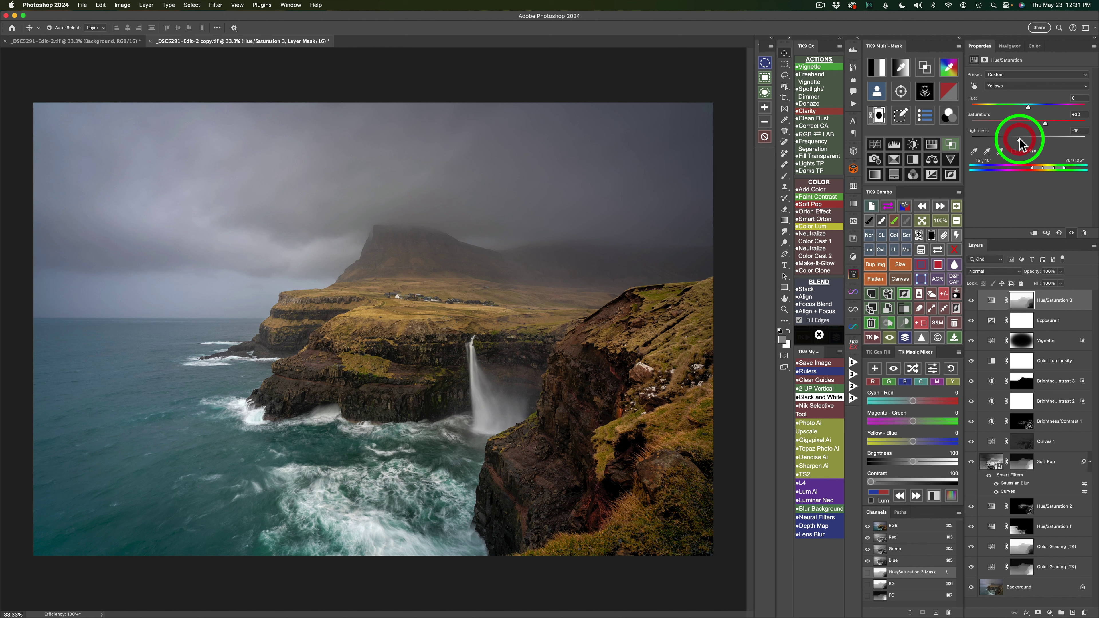
click(971, 300)
click(971, 303)
click(972, 303)
click(972, 303)
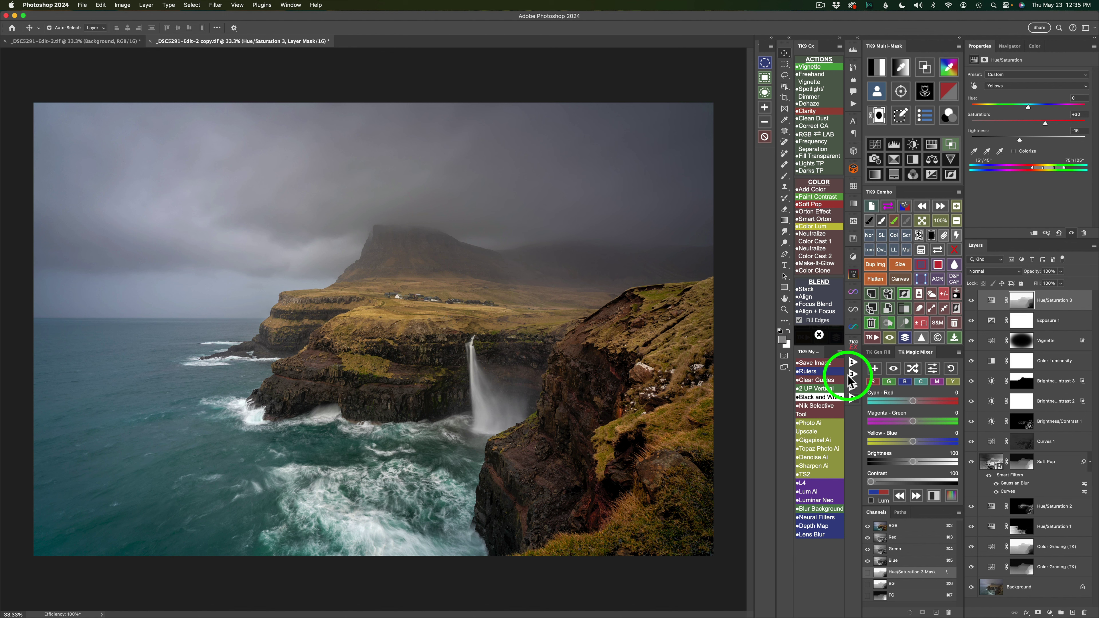
- Add a black-and-white conversion layer with TK Magic Mixer and generate several random channel mixes
click(915, 369)
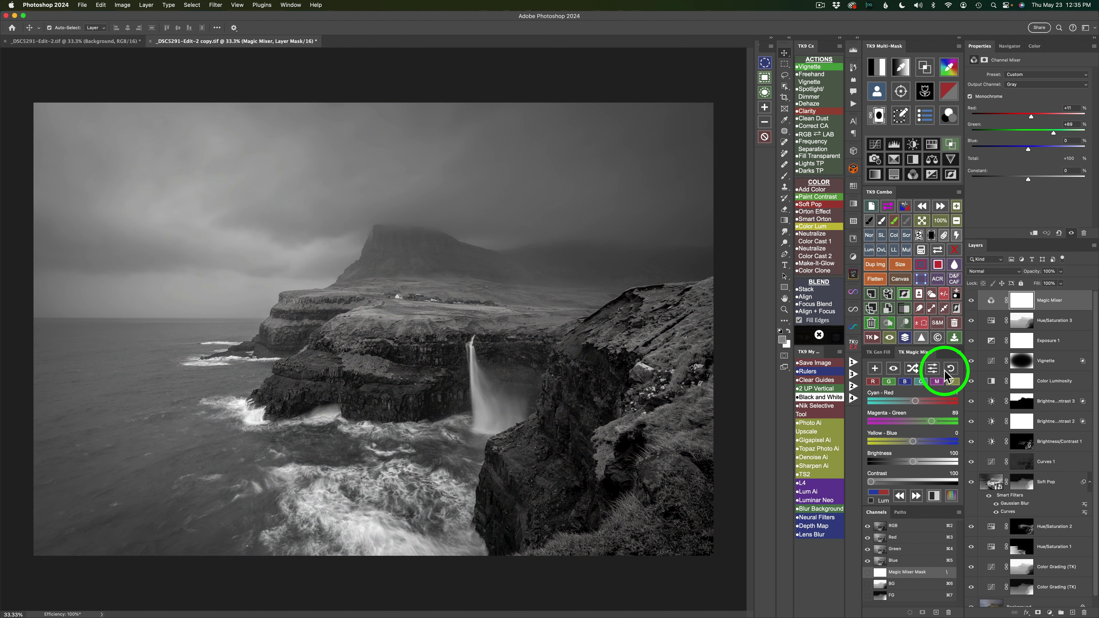
click(913, 368)
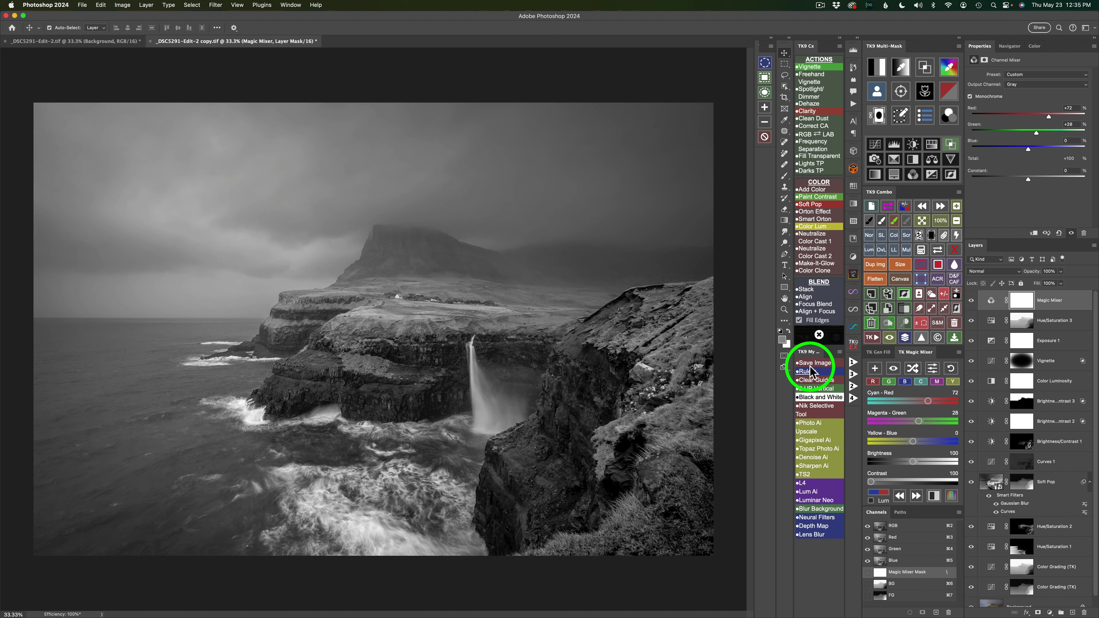
click(915, 370)
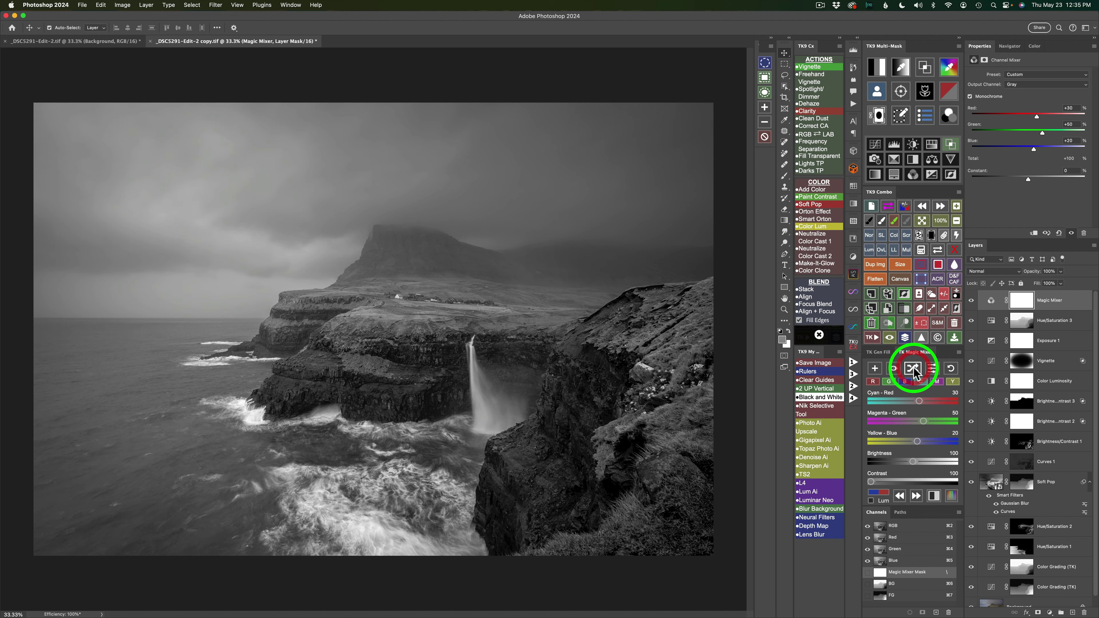
click(914, 371)
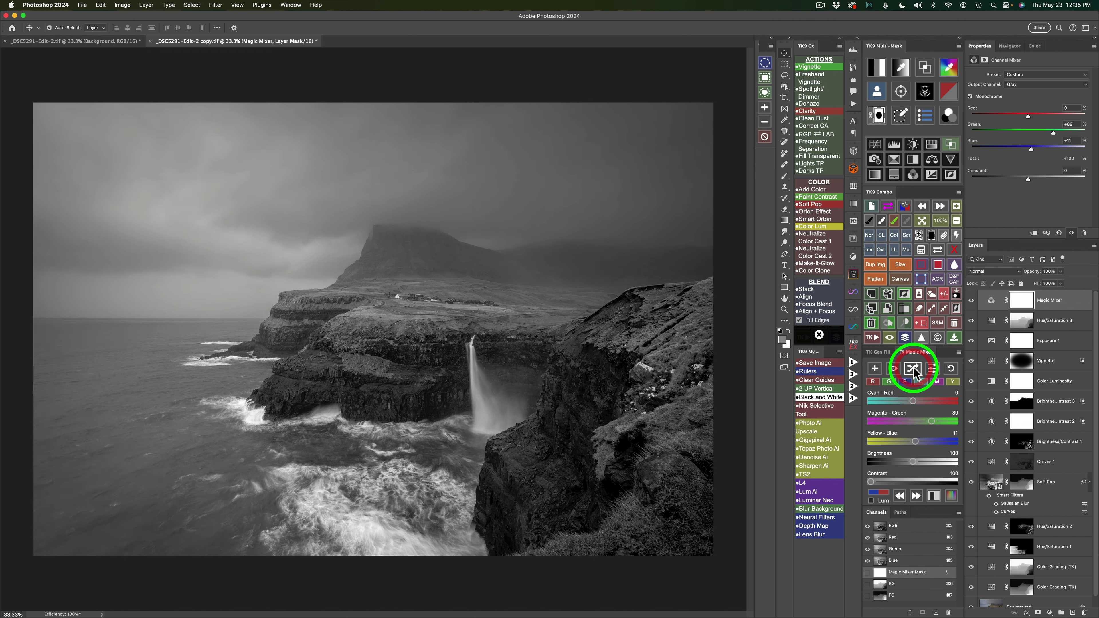
click(914, 370)
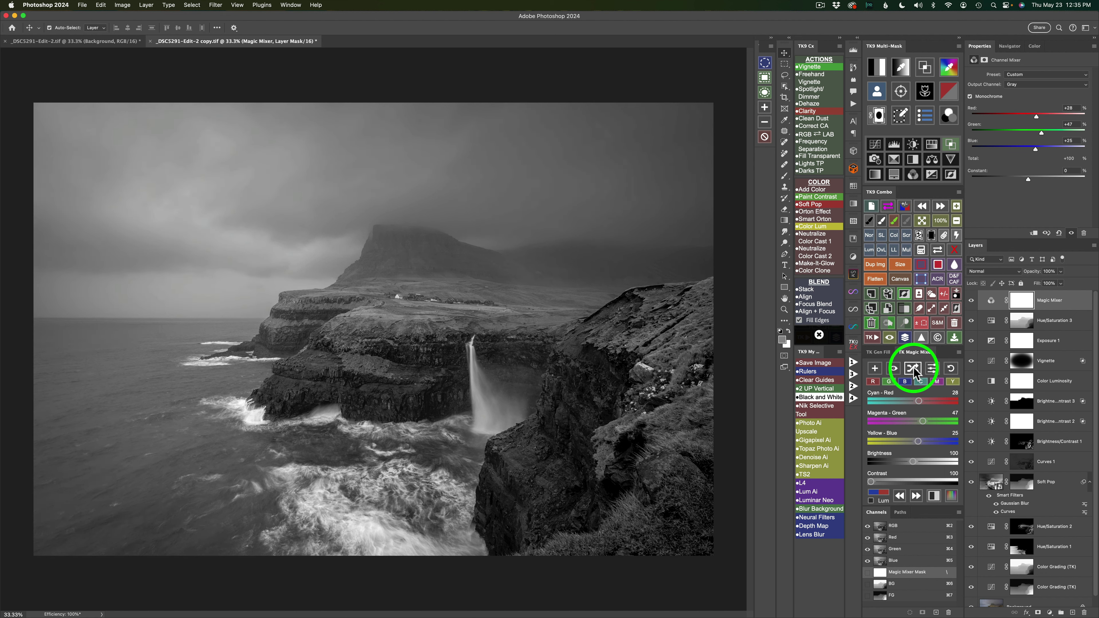
click(914, 370)
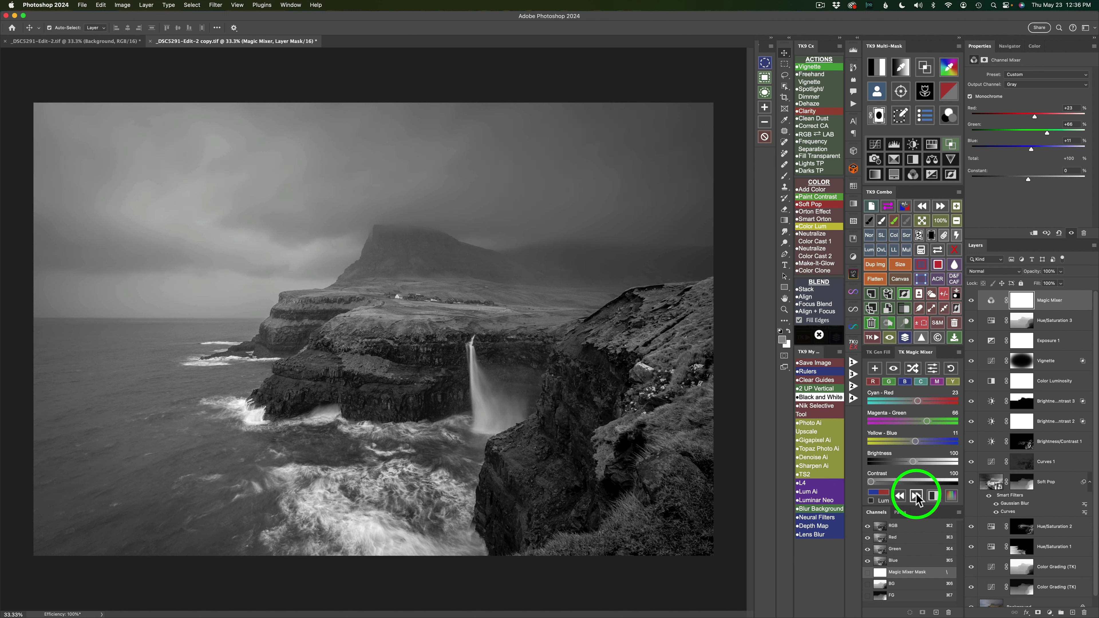
- Return to the earlier red-heavy random mix and adjust it to Cyan-Red 58, Magenta-Green 29 and Yellow-Blue 13
click(900, 496)
click(900, 496)
click(901, 496)
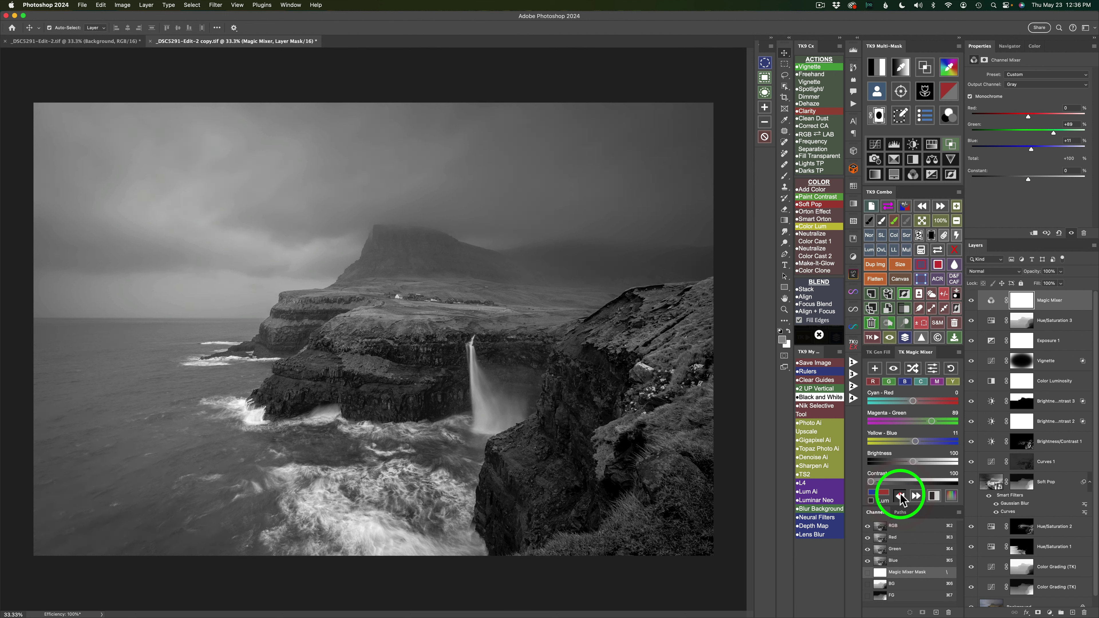
click(900, 496)
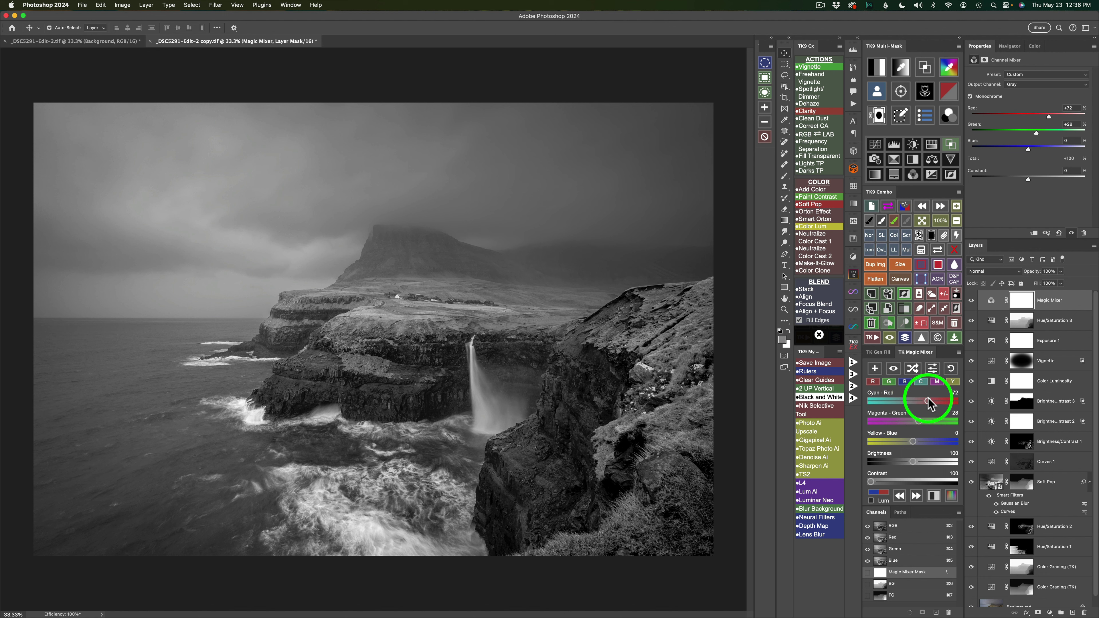
drag(929, 399, 916, 443)
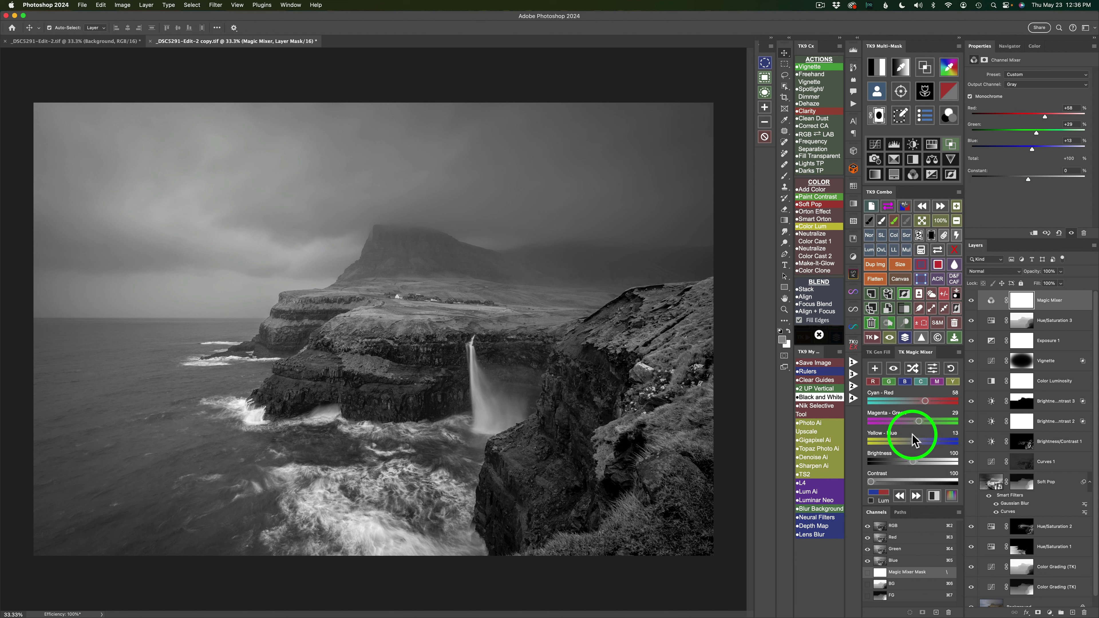
- Add a _Color_Lum layer below Magic Mixer with Reds -5, Yellows 95, Greens 52, Cyans 59, Blues 7 and Magentas 27
click(933, 497)
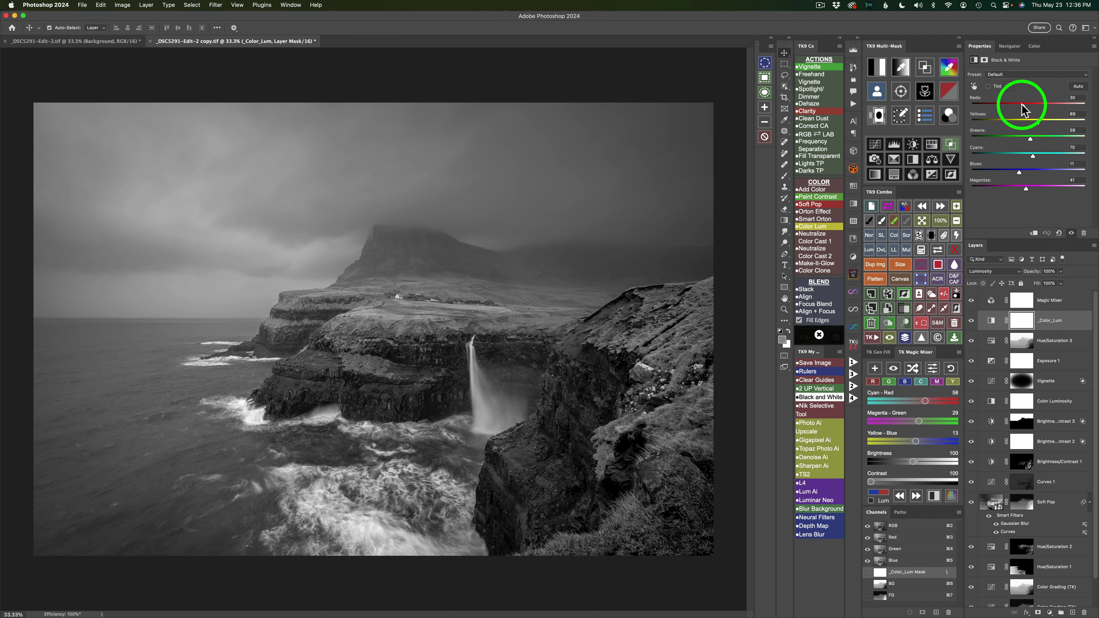
drag(1022, 105, 1038, 187)
click(1039, 122)
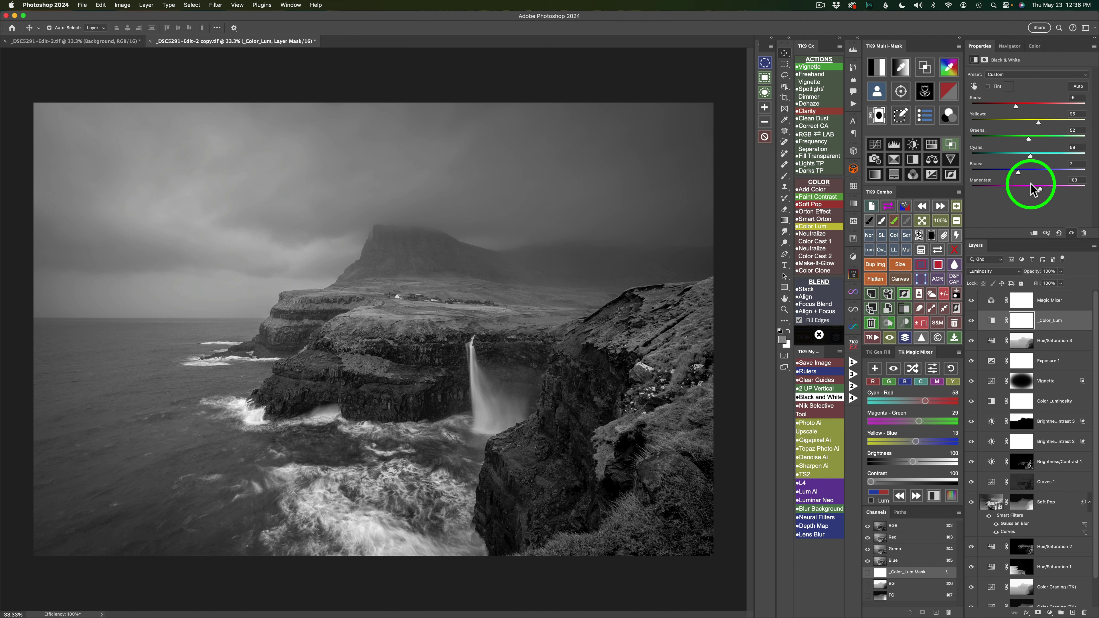
click(1020, 184)
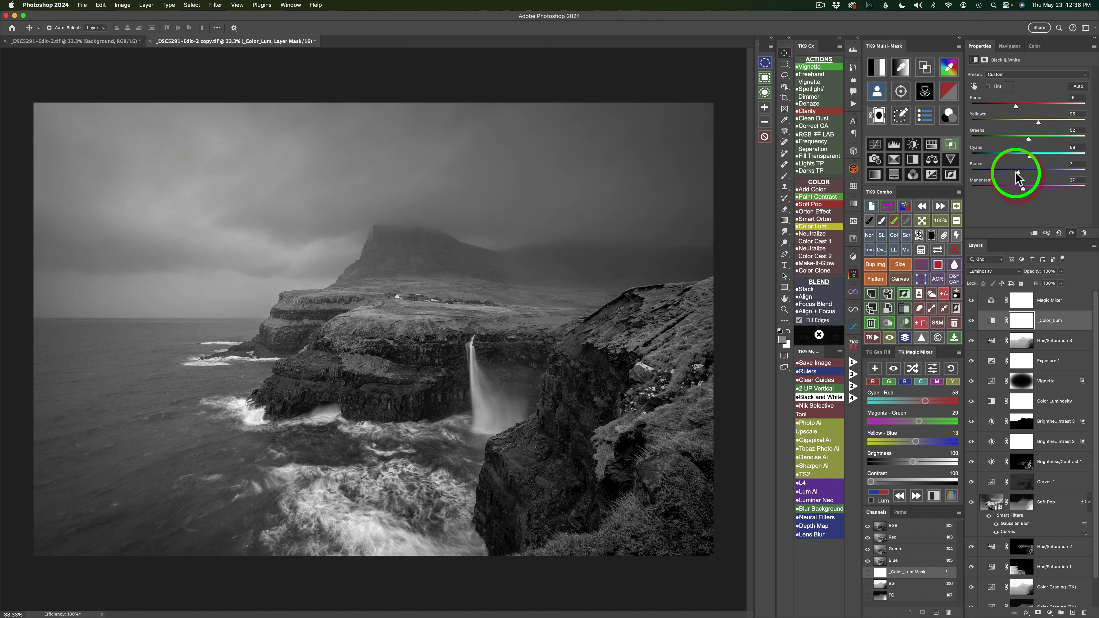
- Hide the Magic Mixer layer to return to the color version, and compare the graded photo with the original
click(971, 301)
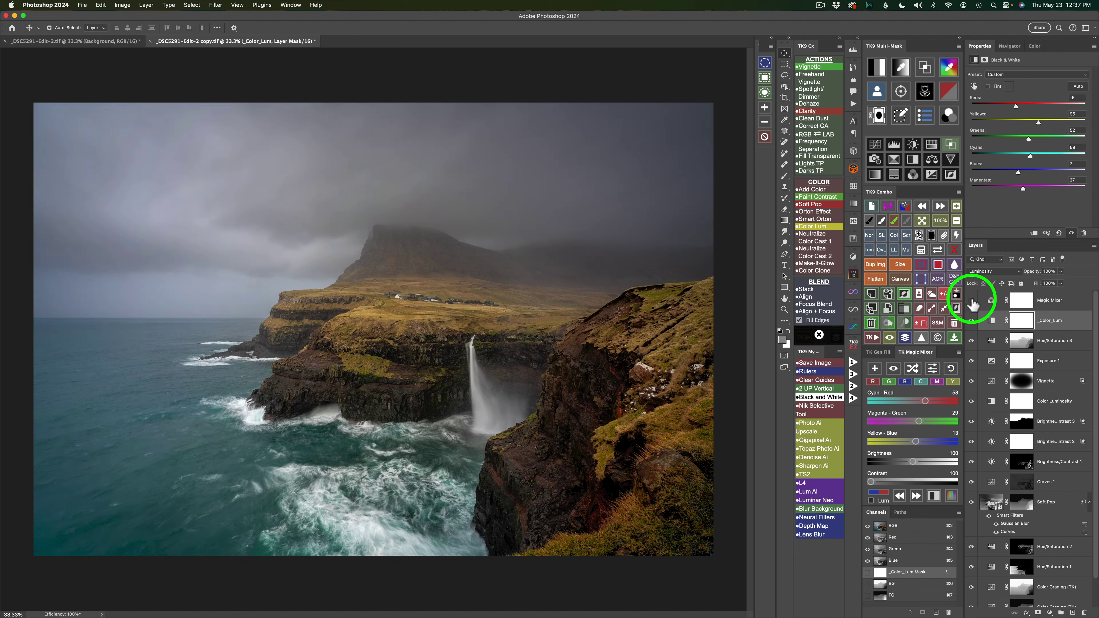
click(972, 300)
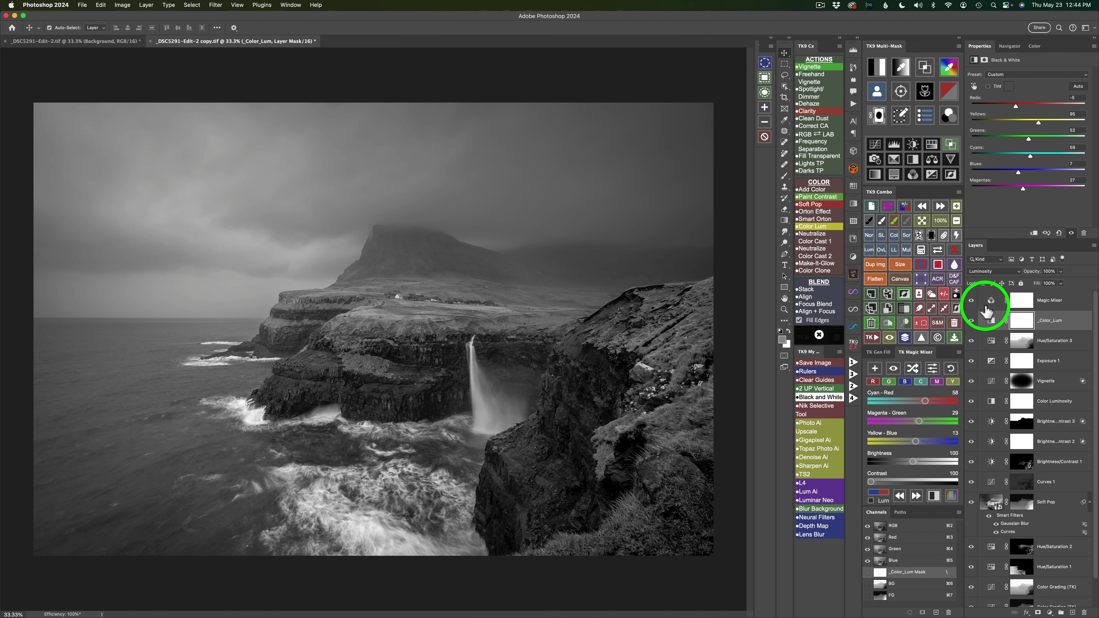
click(972, 301)
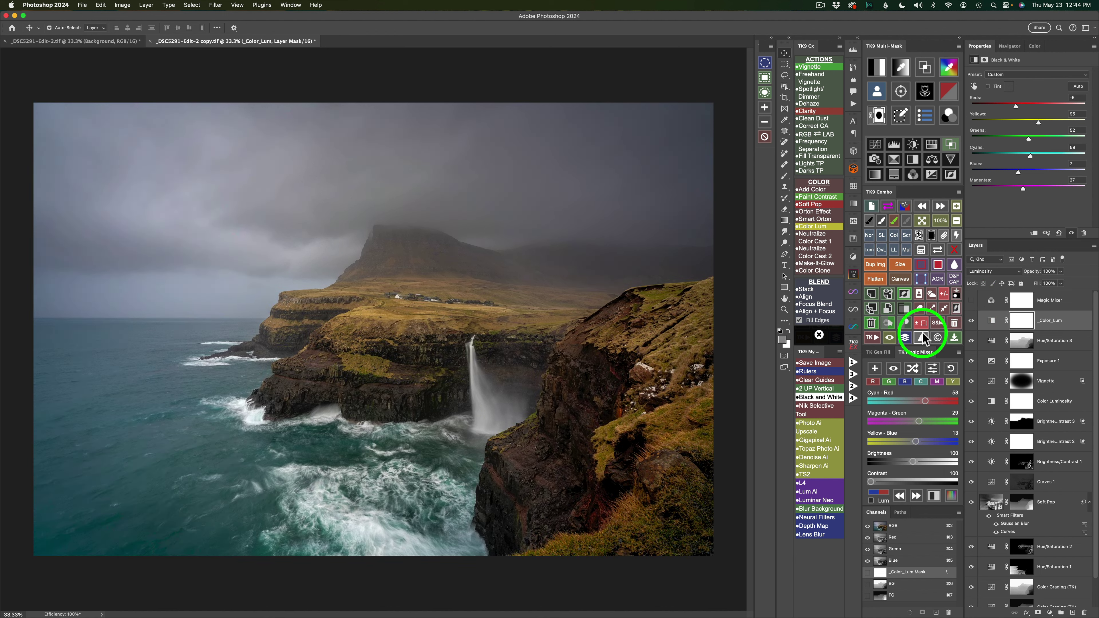
click(905, 338)
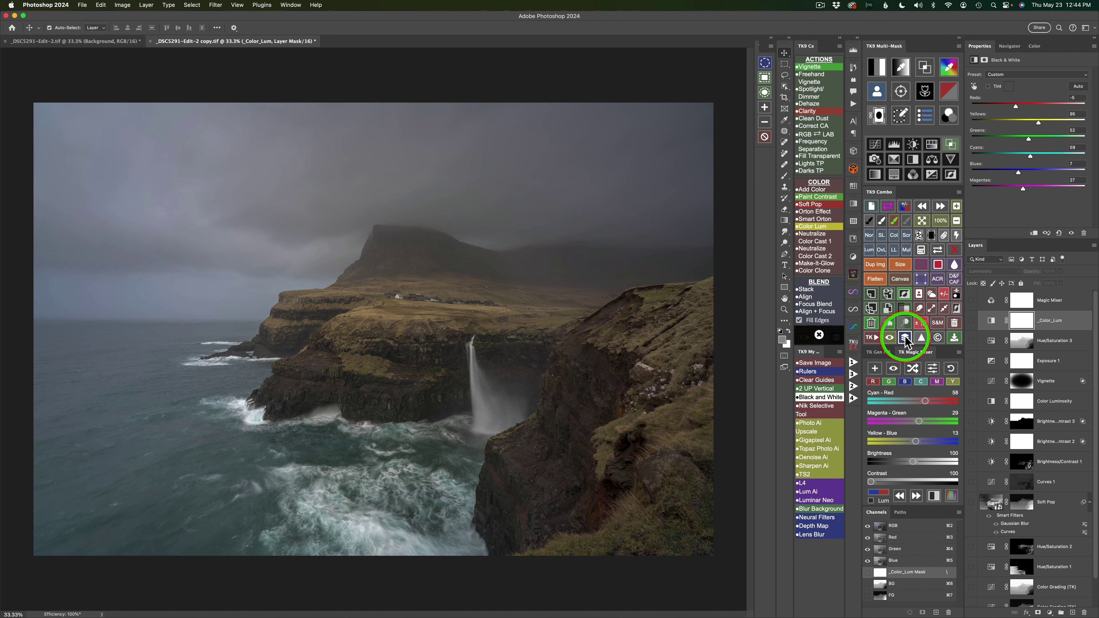
click(905, 338)
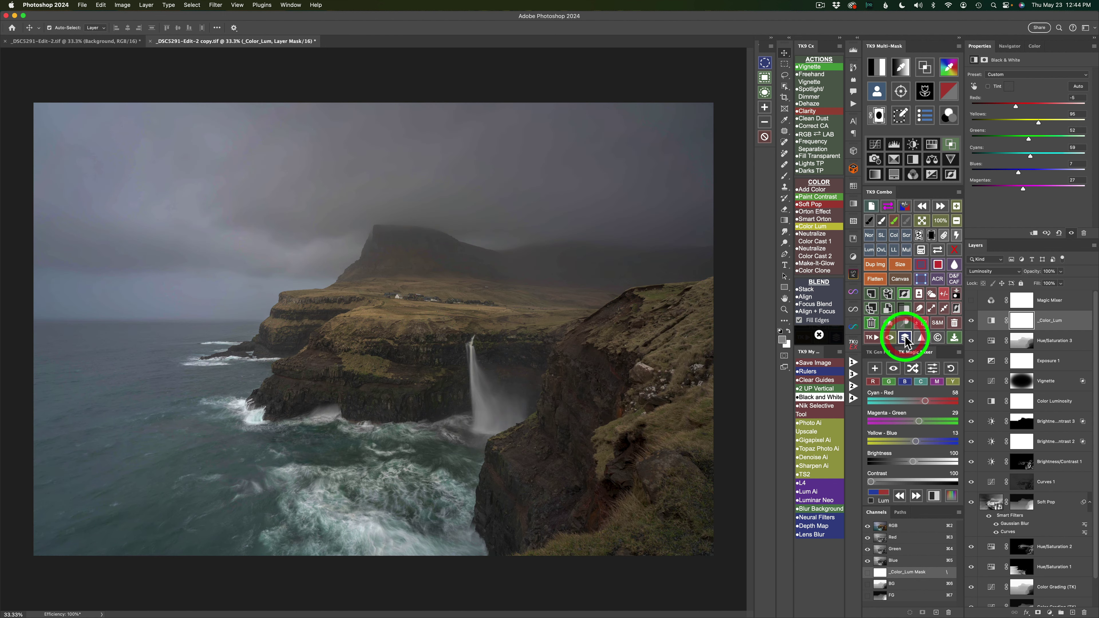